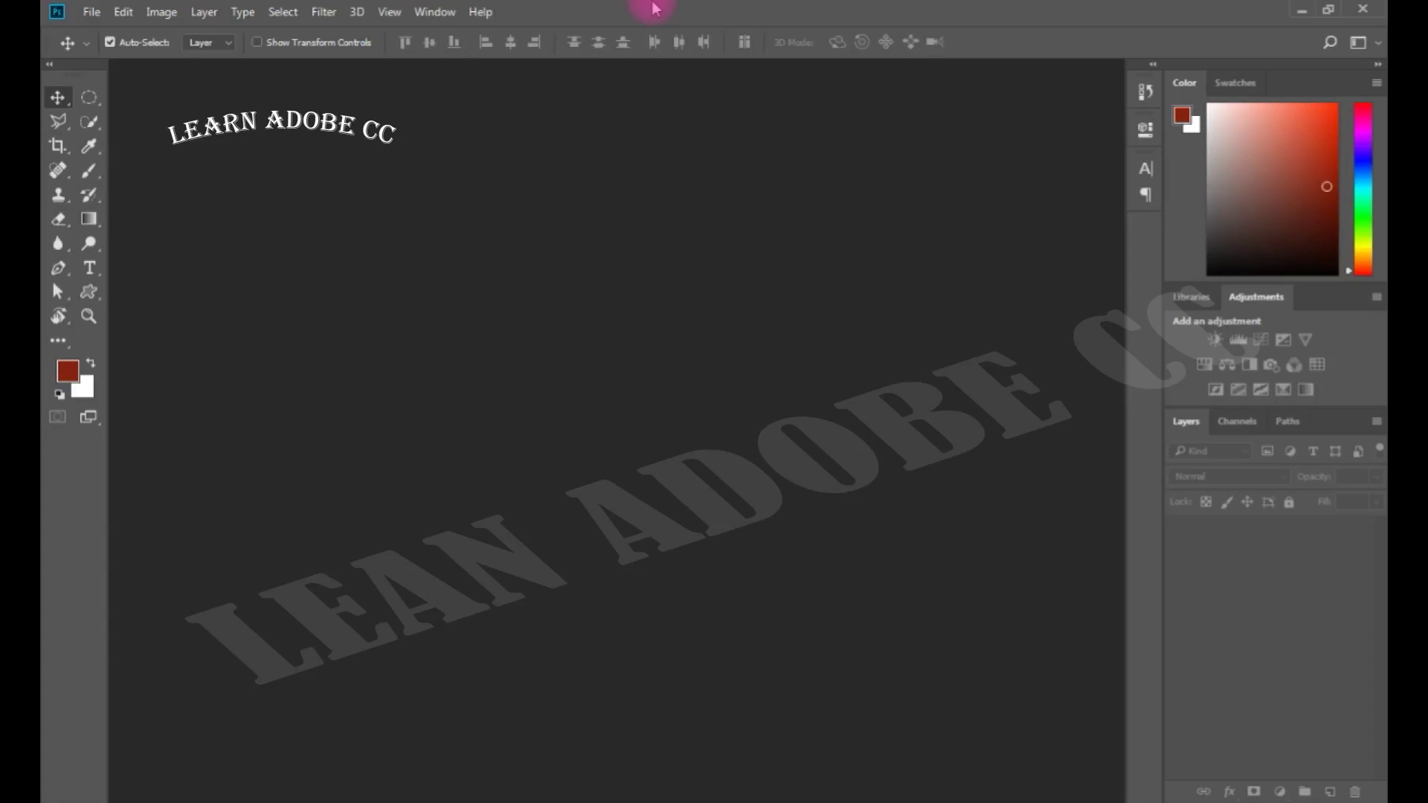
- Create a blank 7 x 5 in, 300 ppi document from the Default Photoshop Size preset, fitted on screen
click(90, 13)
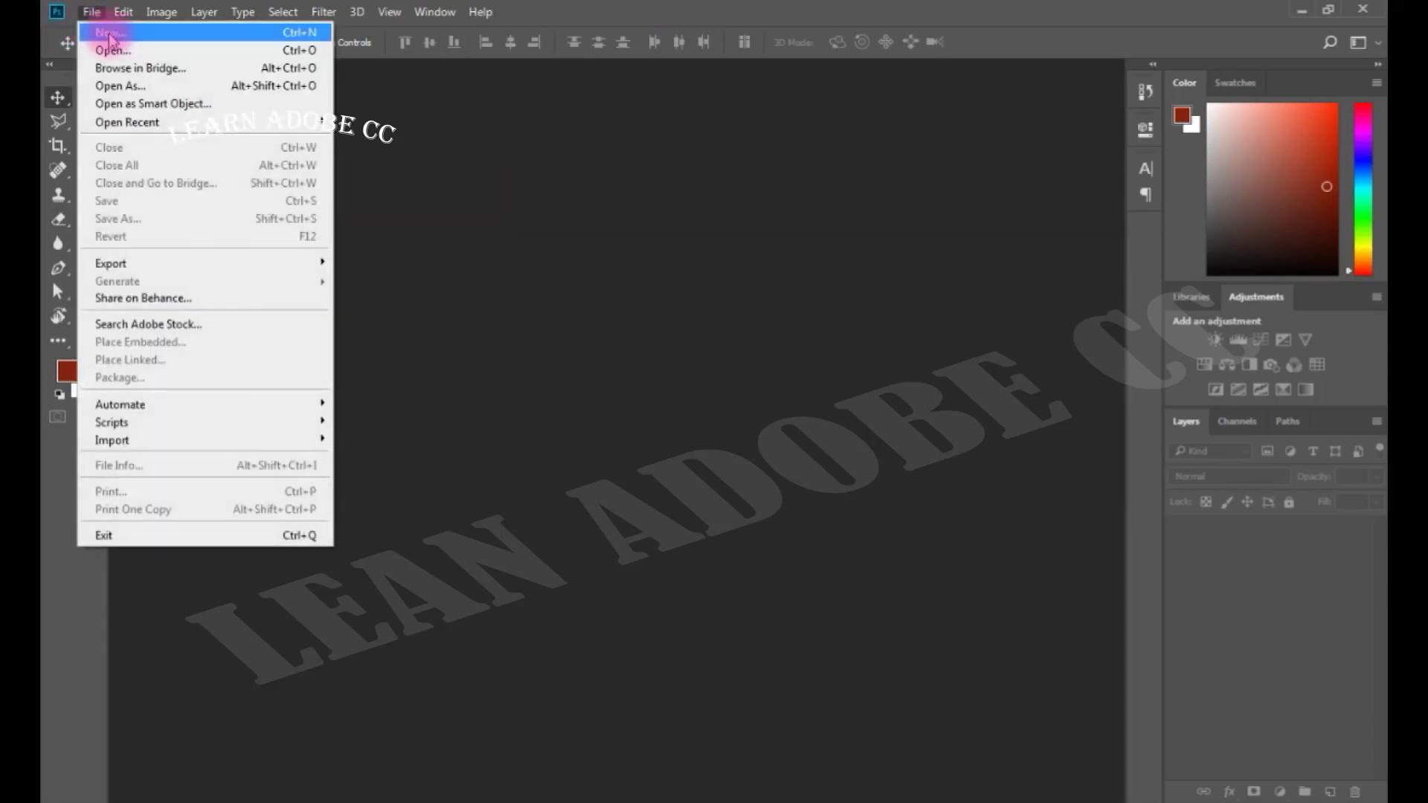
click(109, 35)
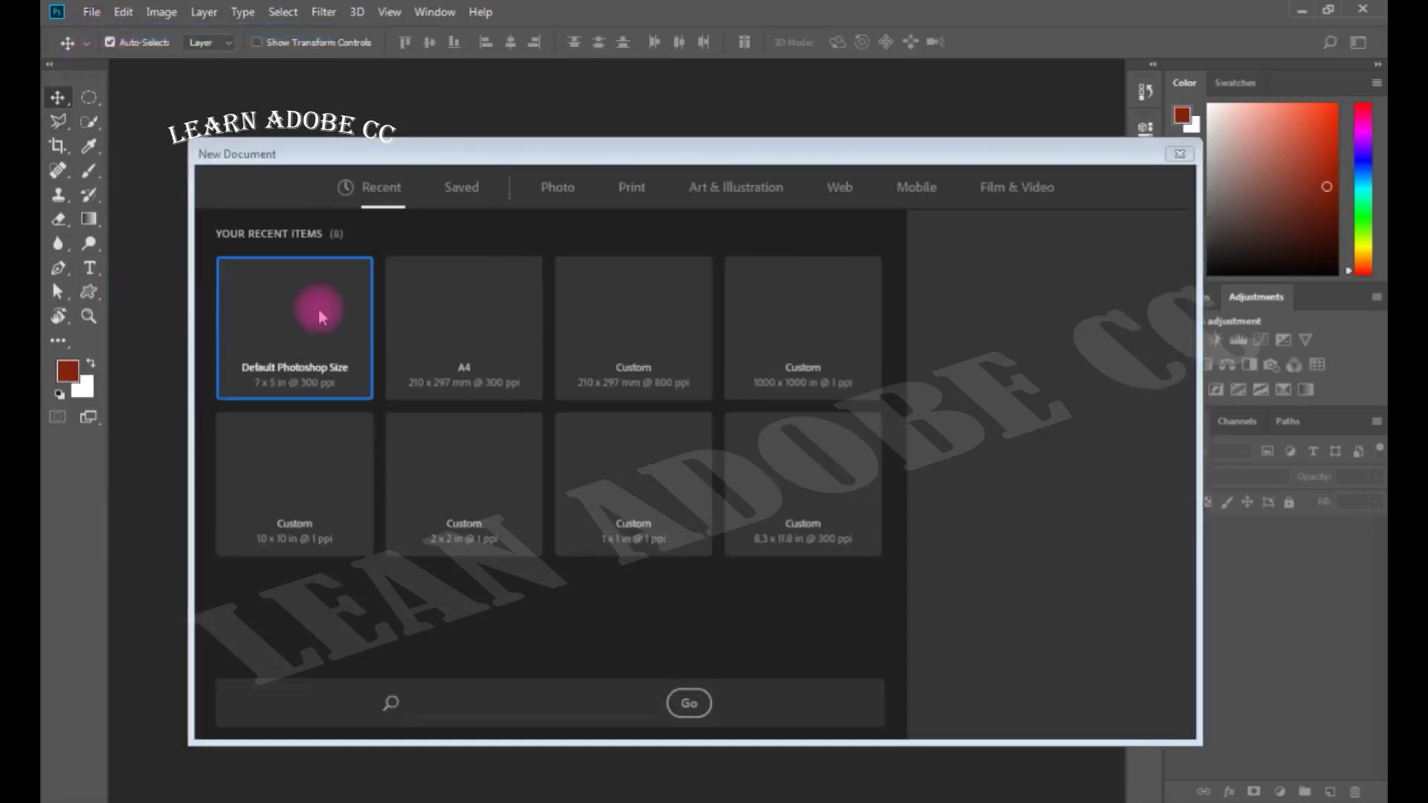
double_click(321, 317)
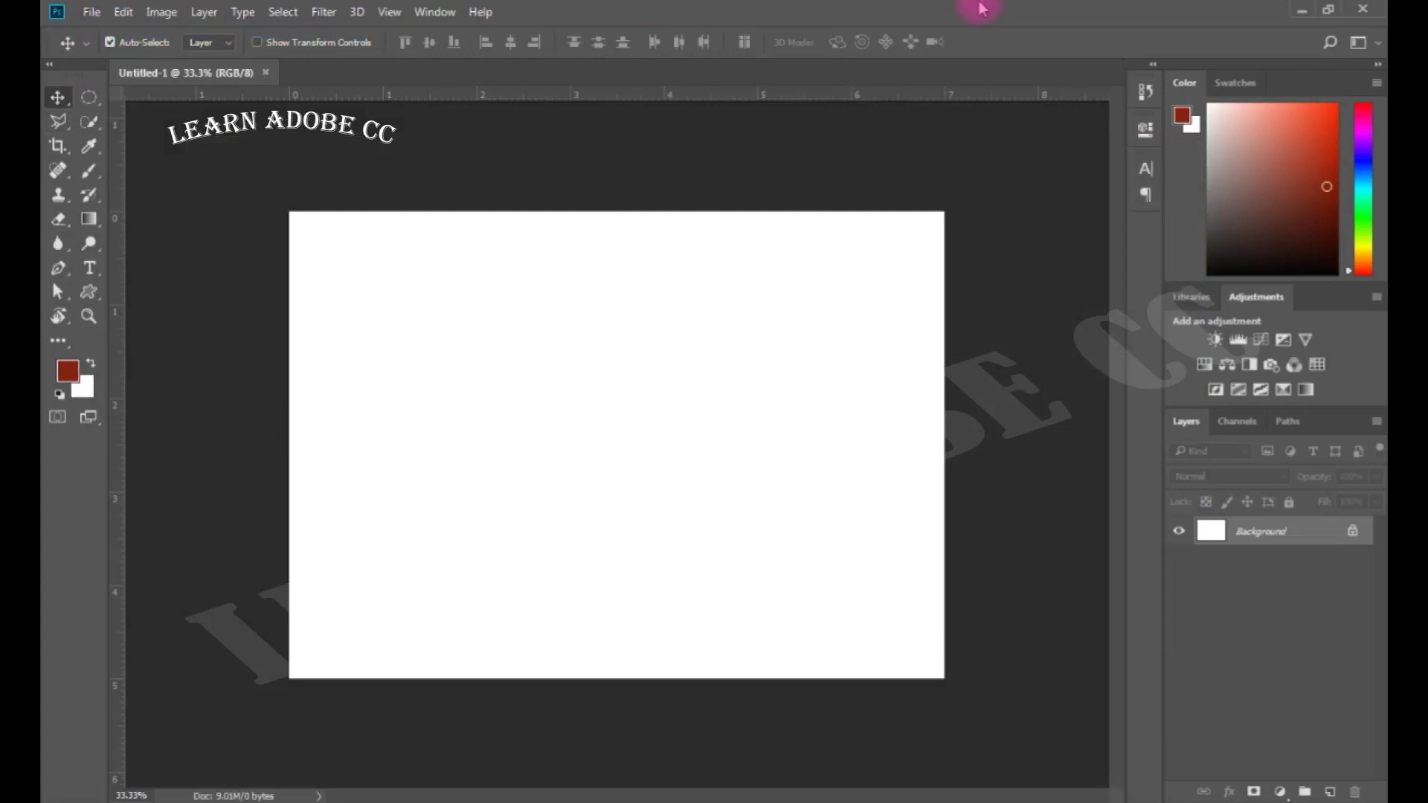
key(ctrl+0)
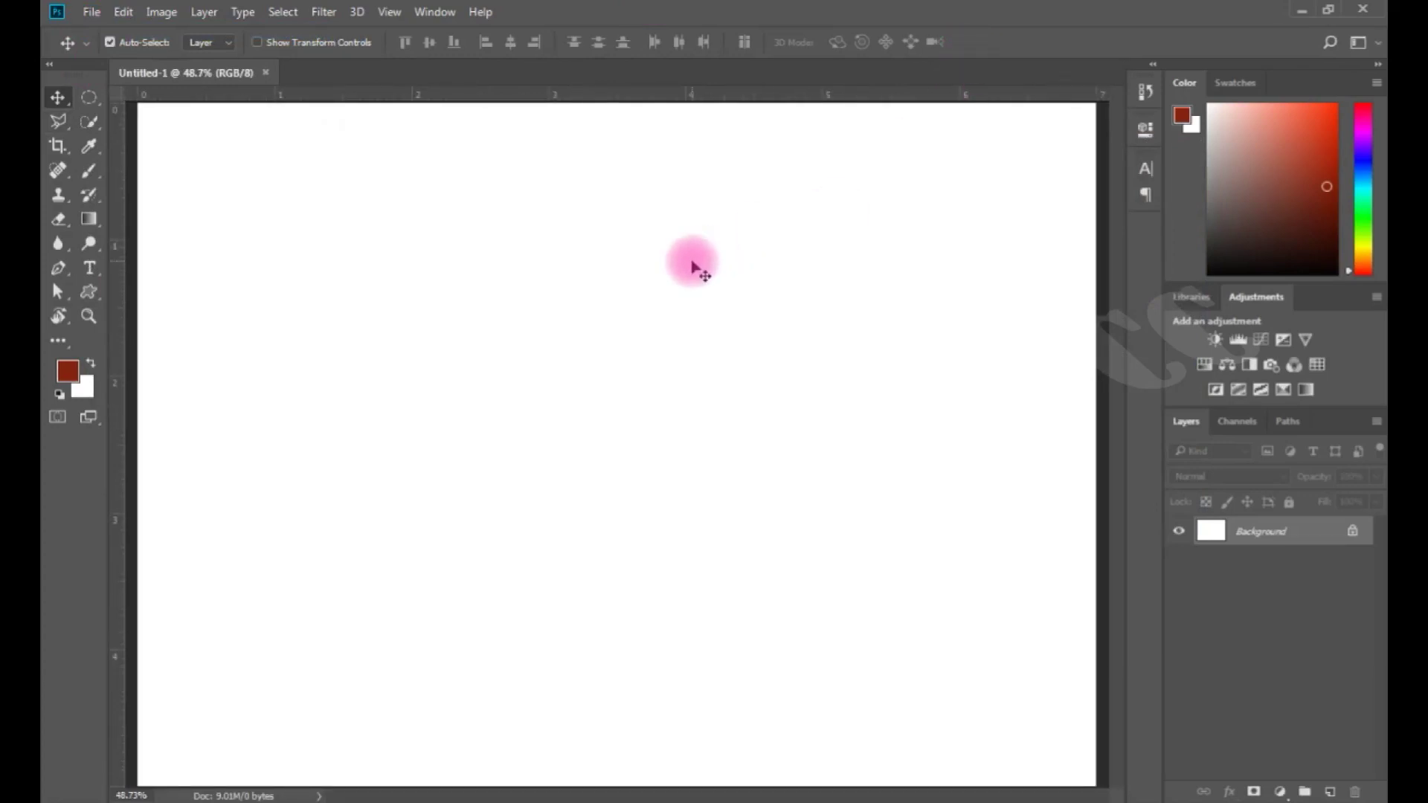
scroll(693, 266, down, 1)
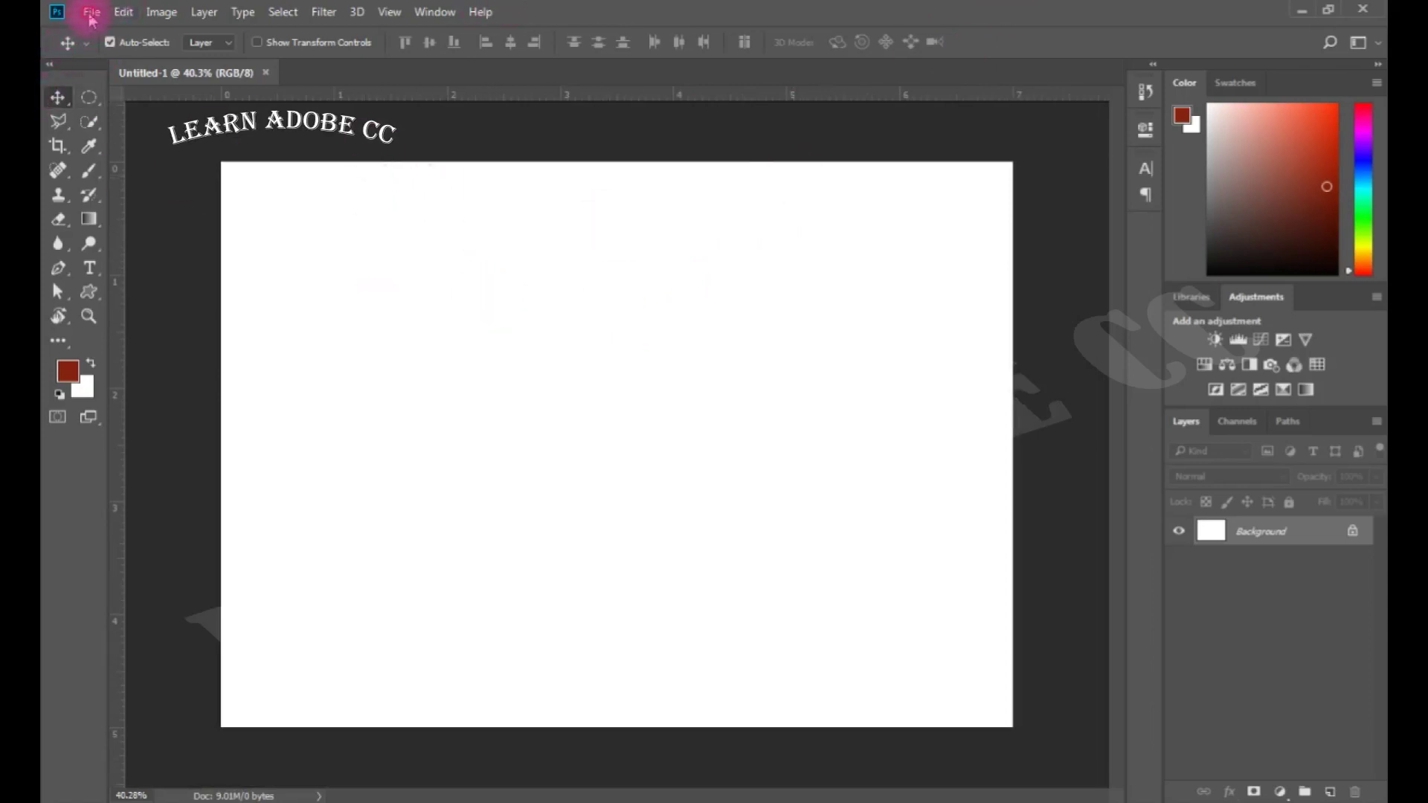
- Browse in Bridge to the Desktop folder and select the portrait _DSC0014 a.jpg
click(91, 12)
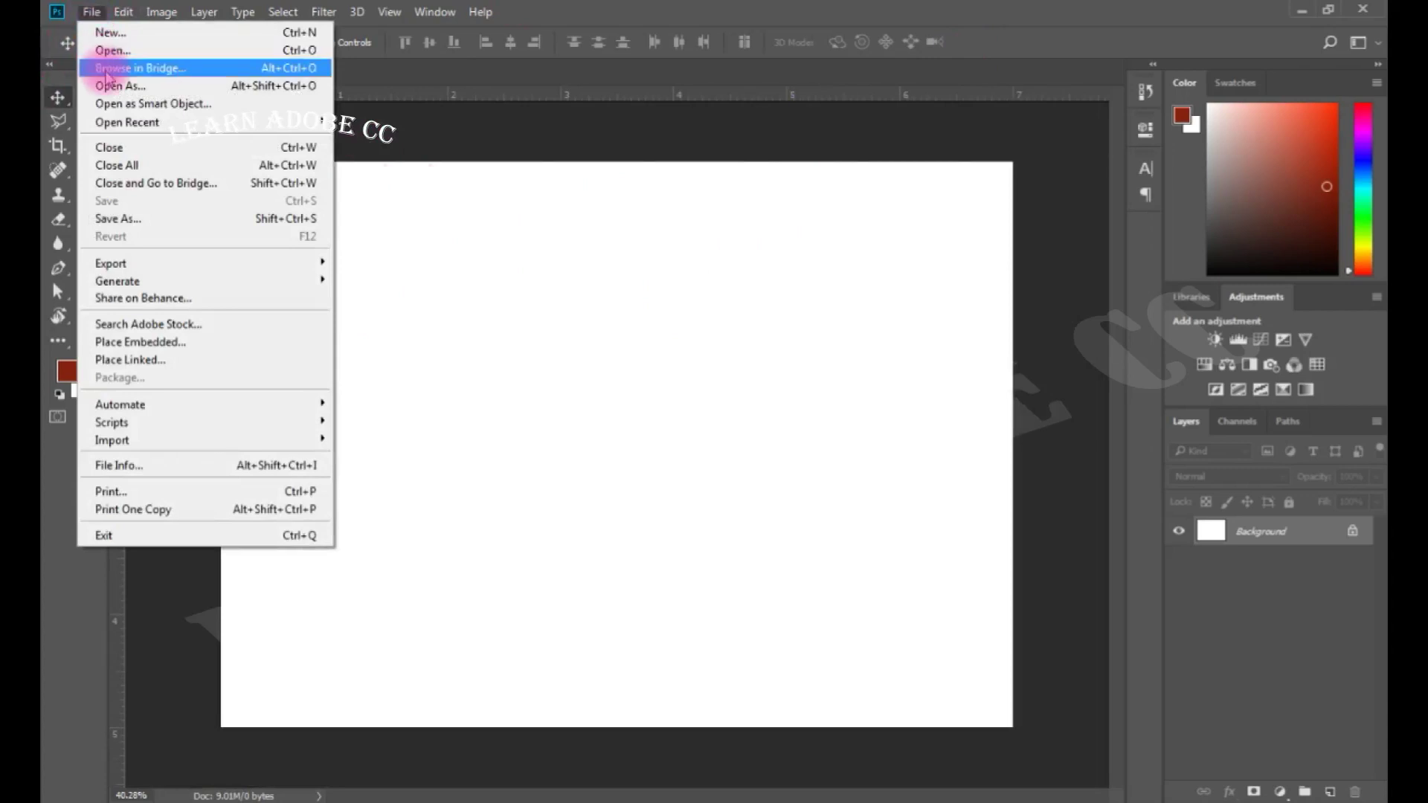
click(105, 68)
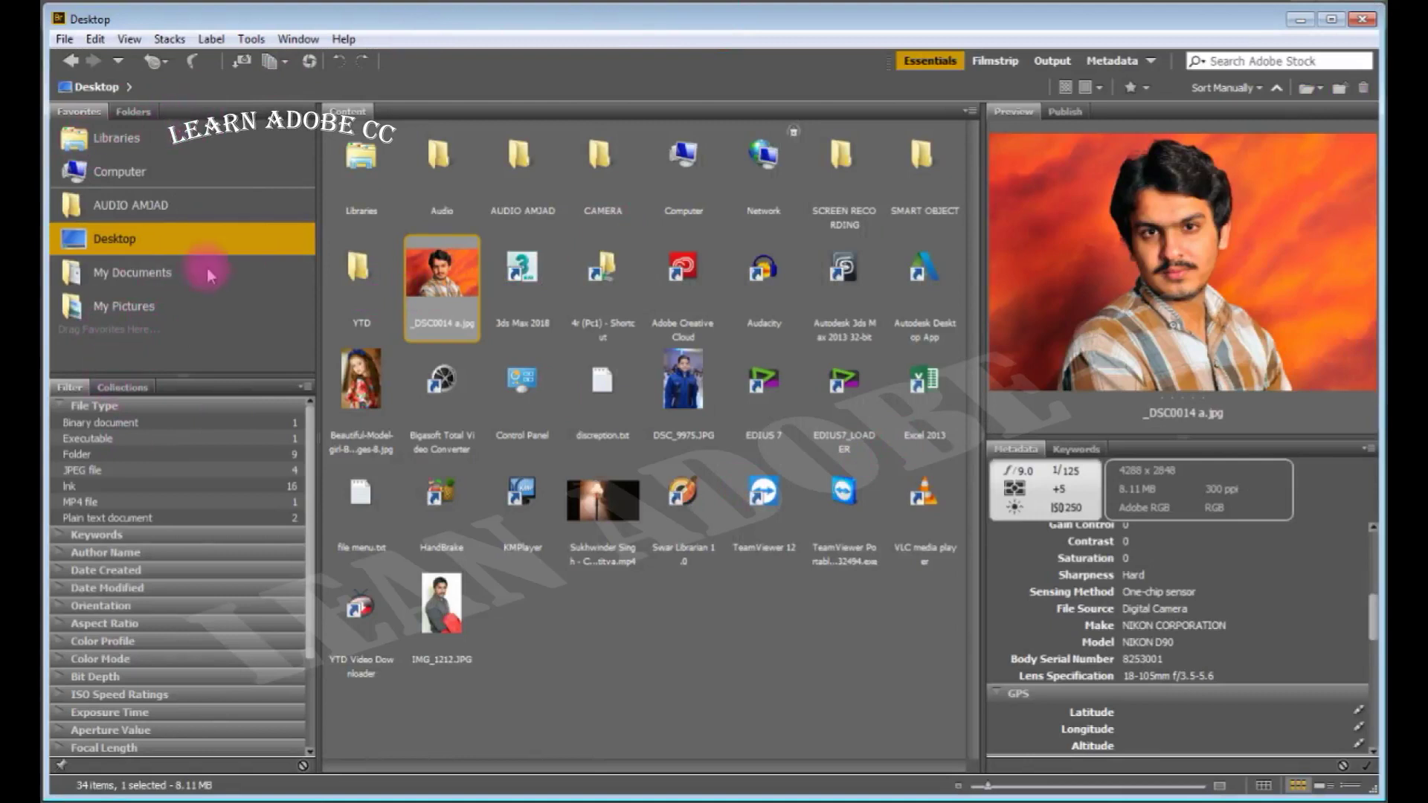
click(127, 175)
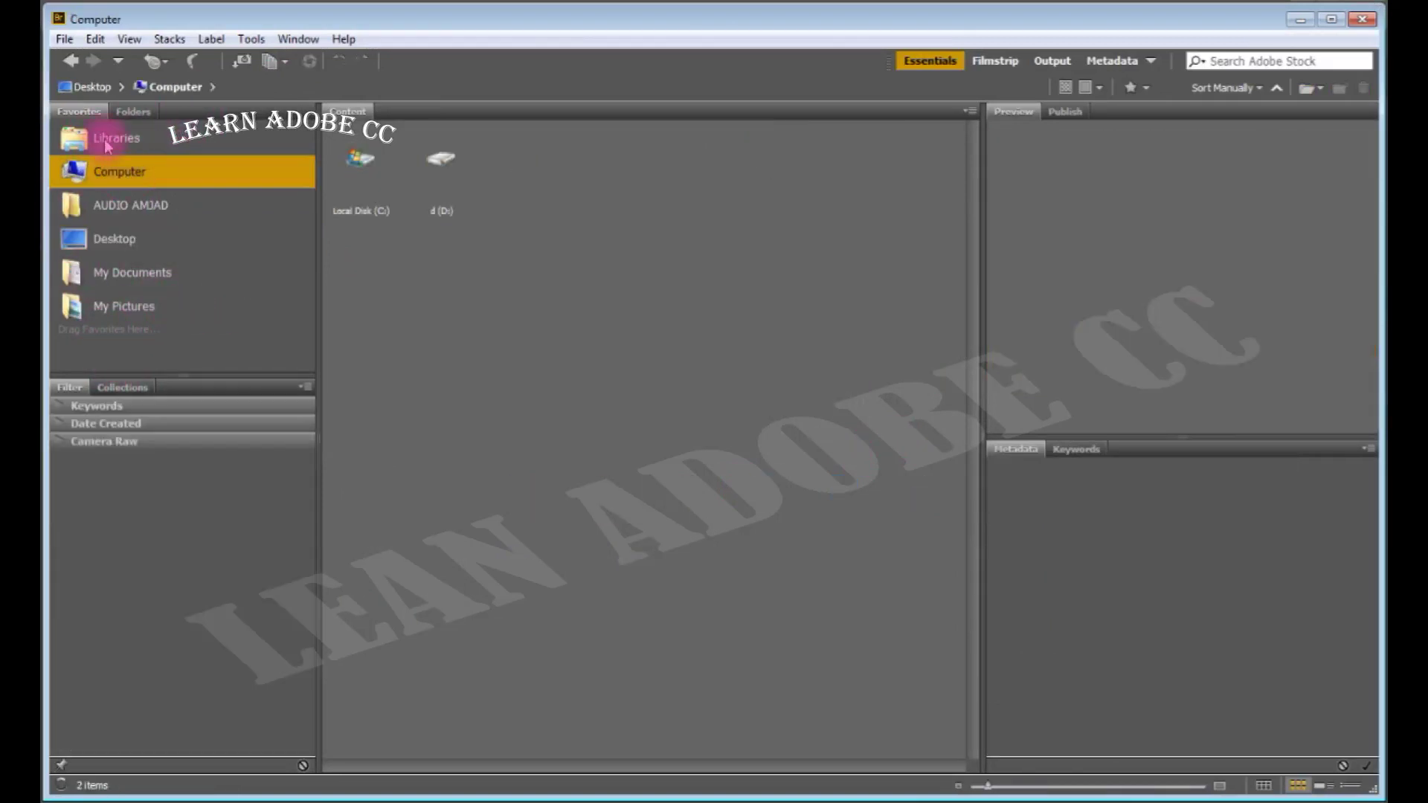
click(149, 212)
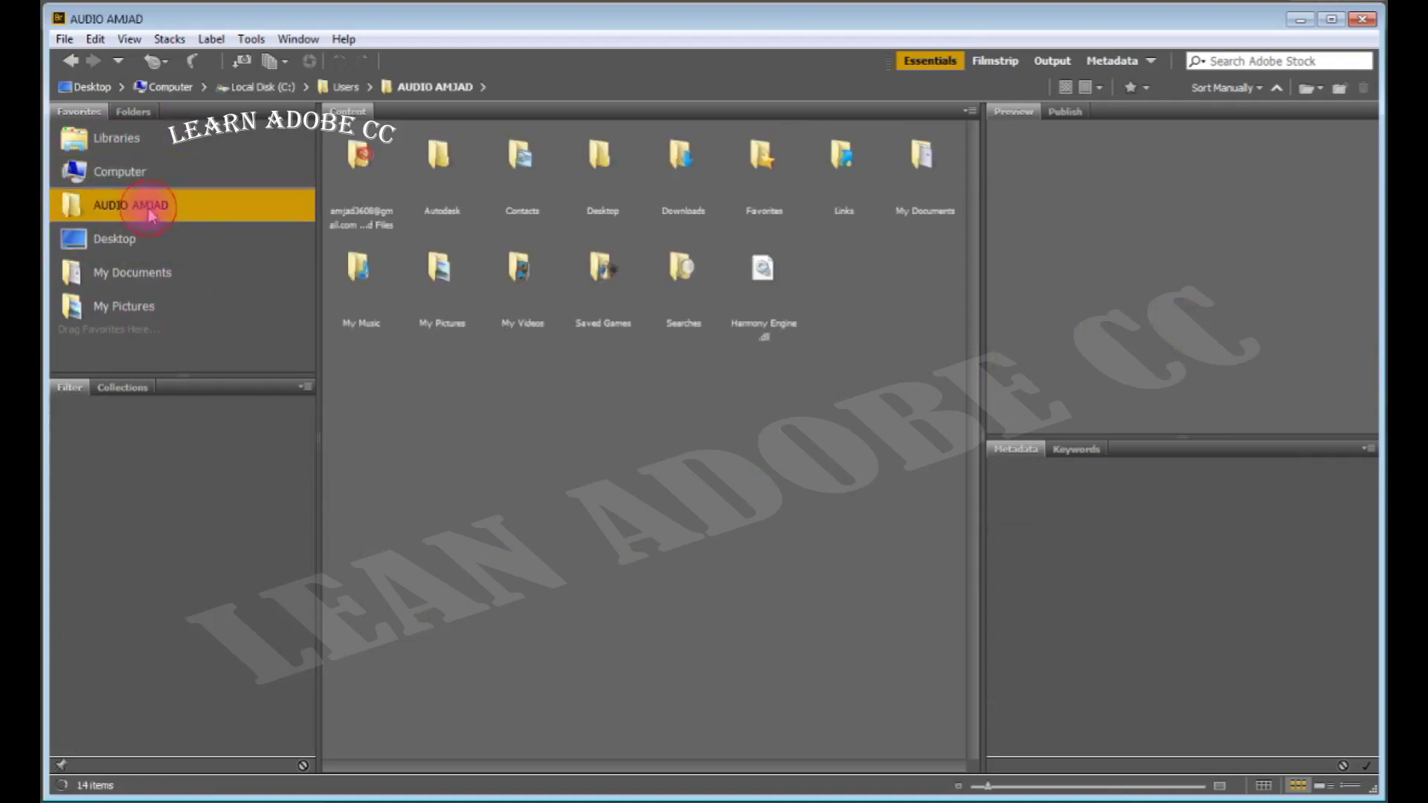
click(100, 245)
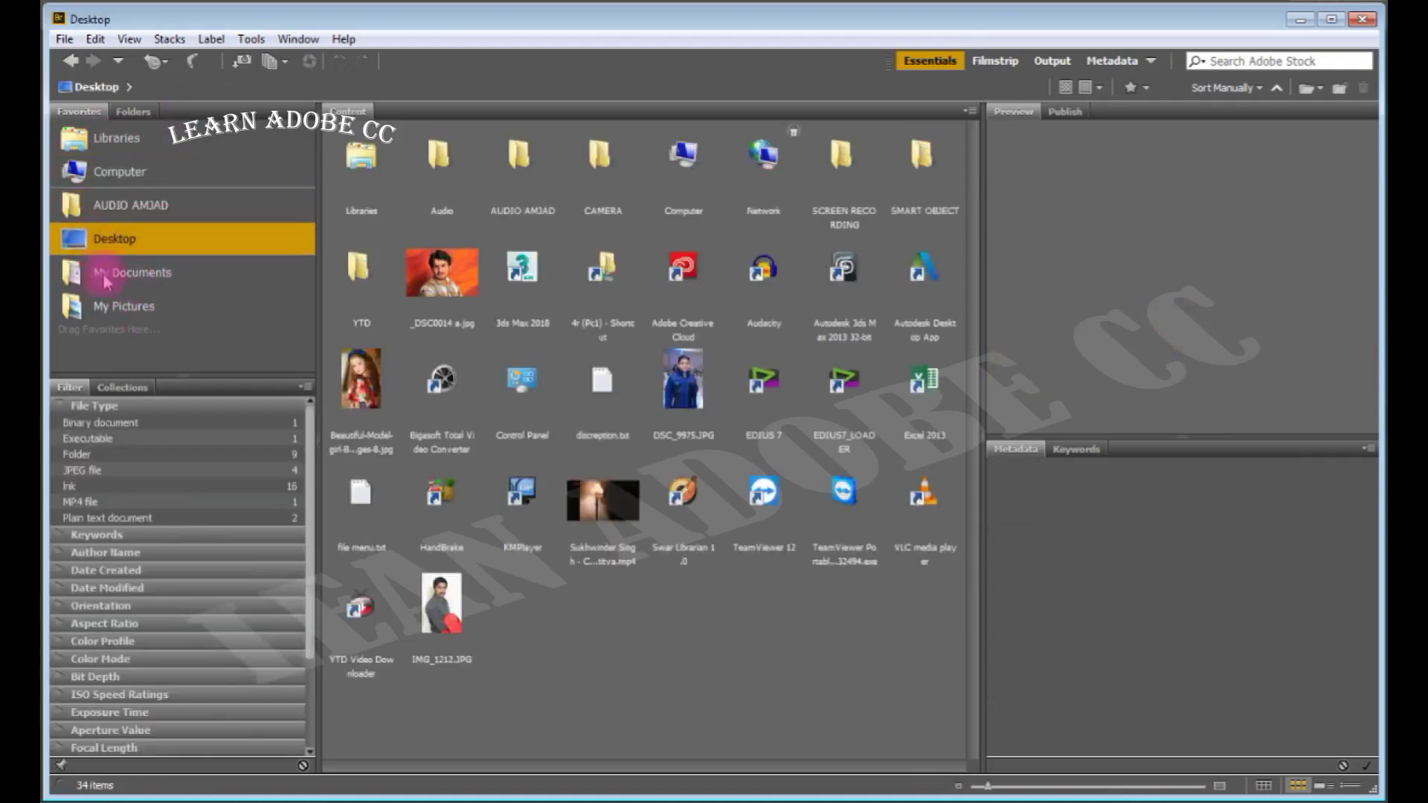
click(457, 277)
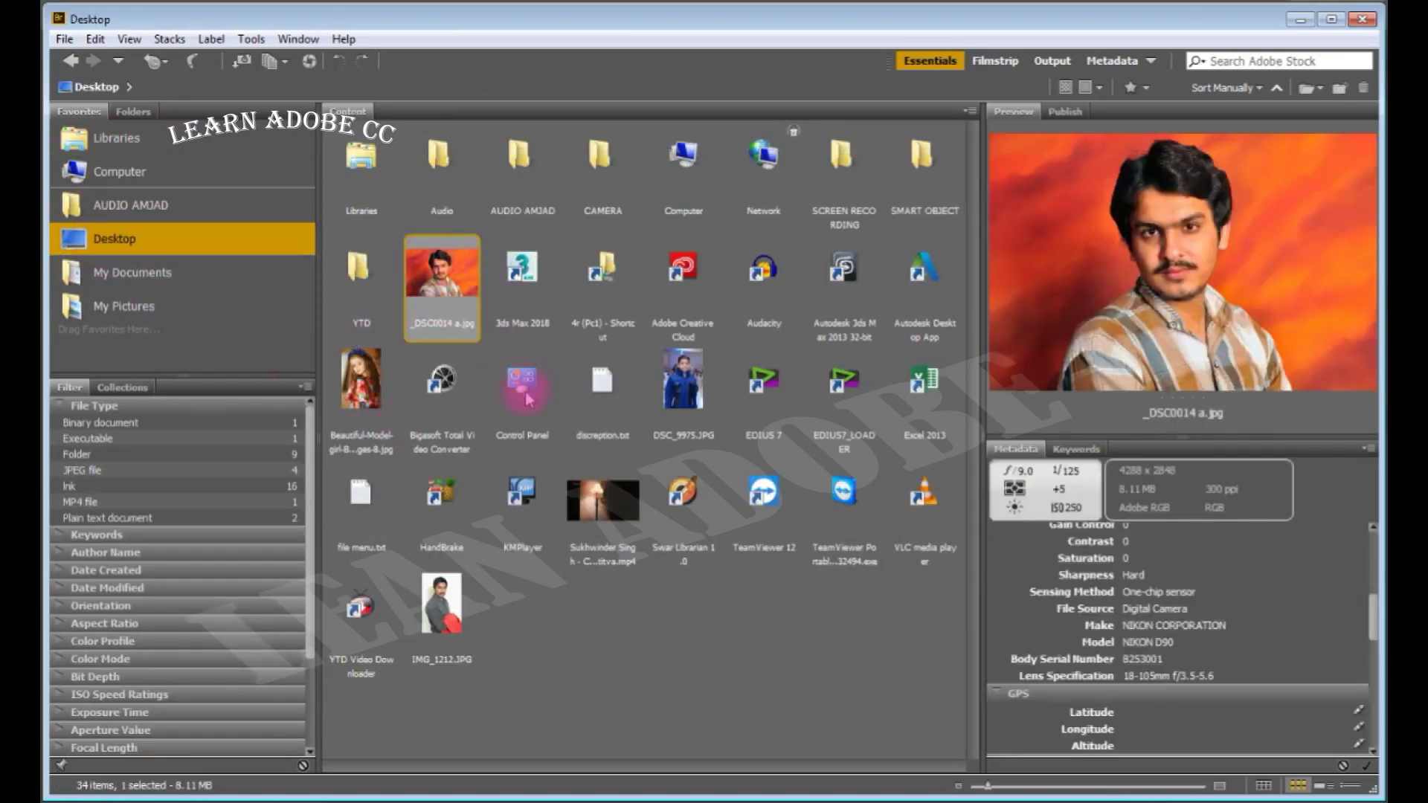
- Drag _DSC0014 a.jpg from Bridge onto the canvas and commit it as a smart object layer
mouse_move(456, 277)
mouse_down()
mouse_move(565, 778)
mouse_move(568, 498)
mouse_up()
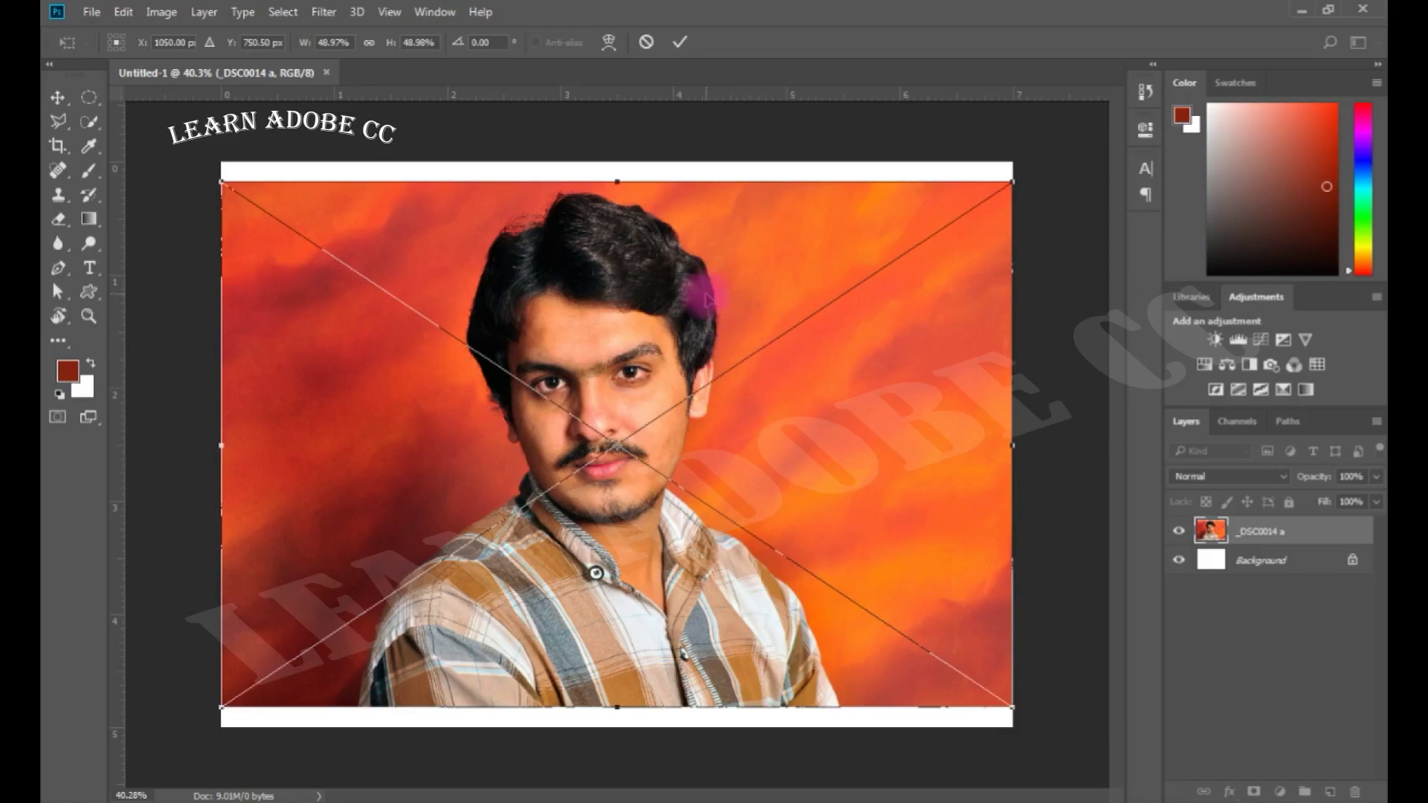
double_click(707, 298)
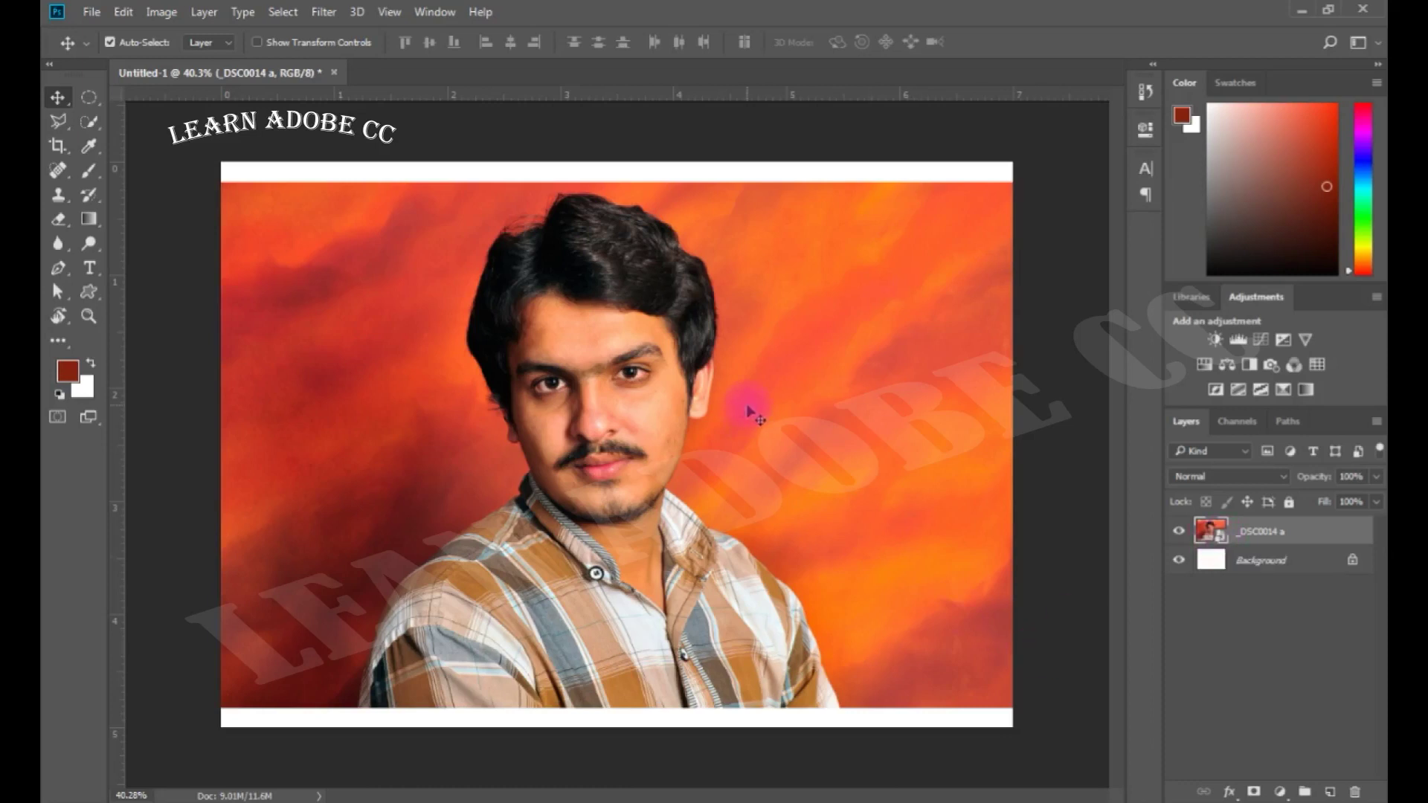
- Scale the portrait to about 17.6% and move it slightly up and left of centre
click(672, 408)
key(ctrl+t)
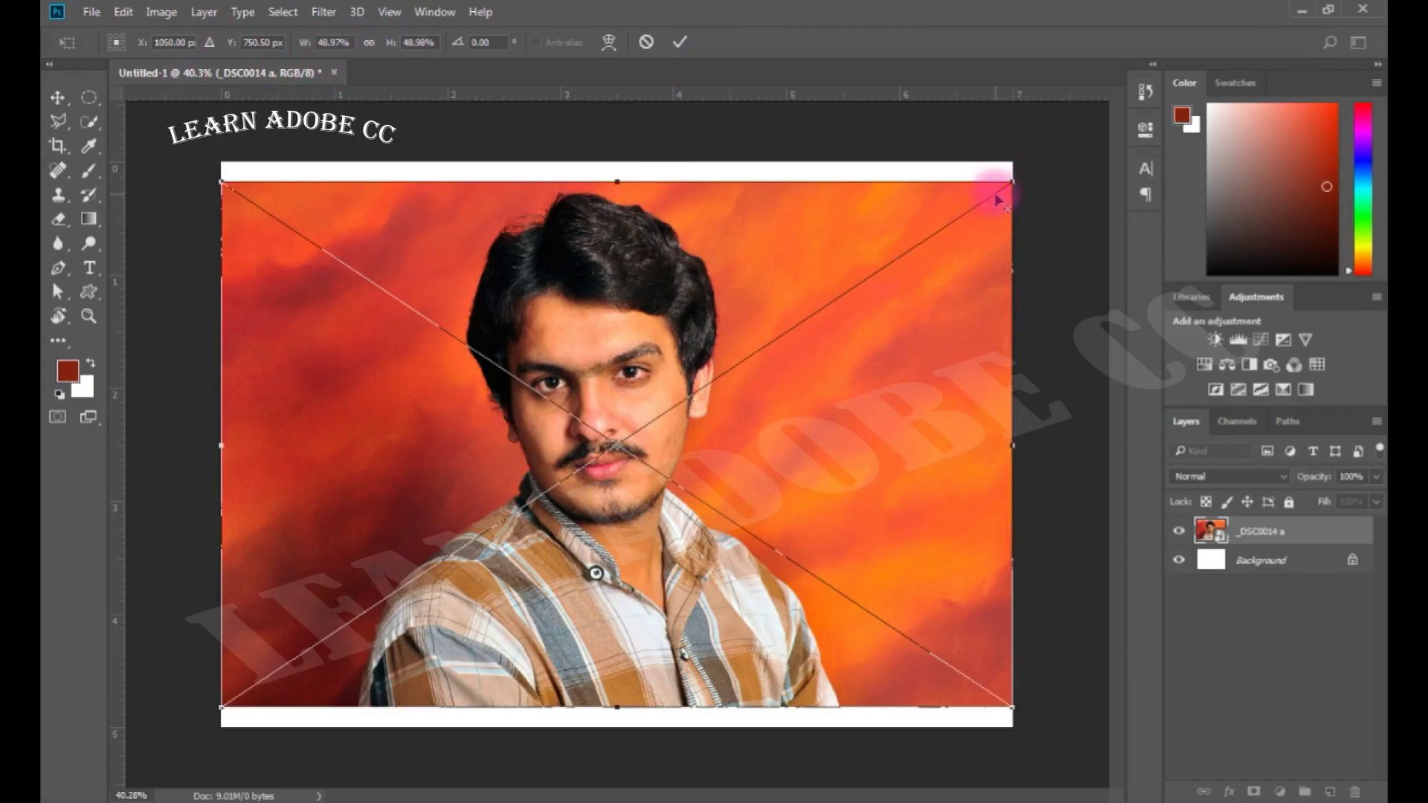
drag(1004, 188, 728, 300)
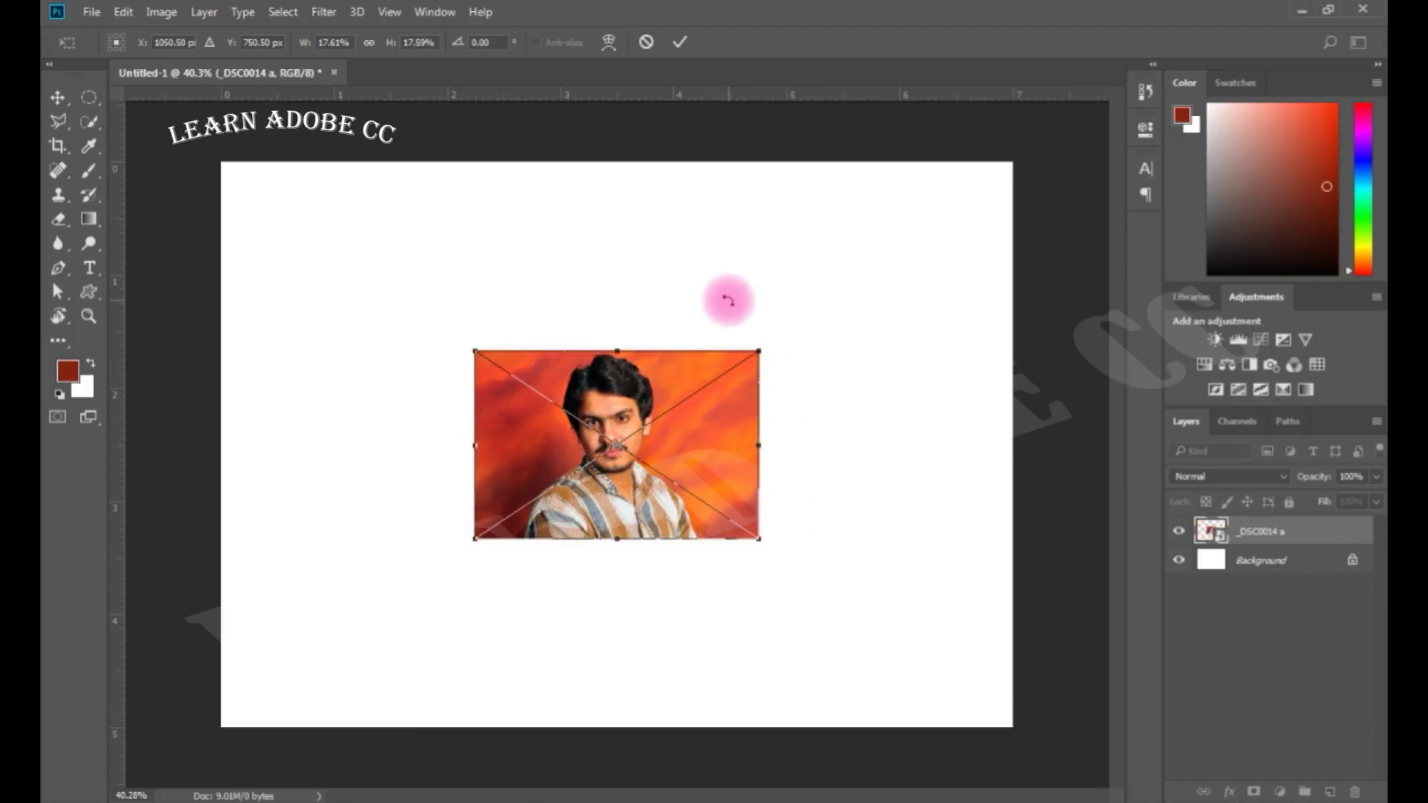
key(Return)
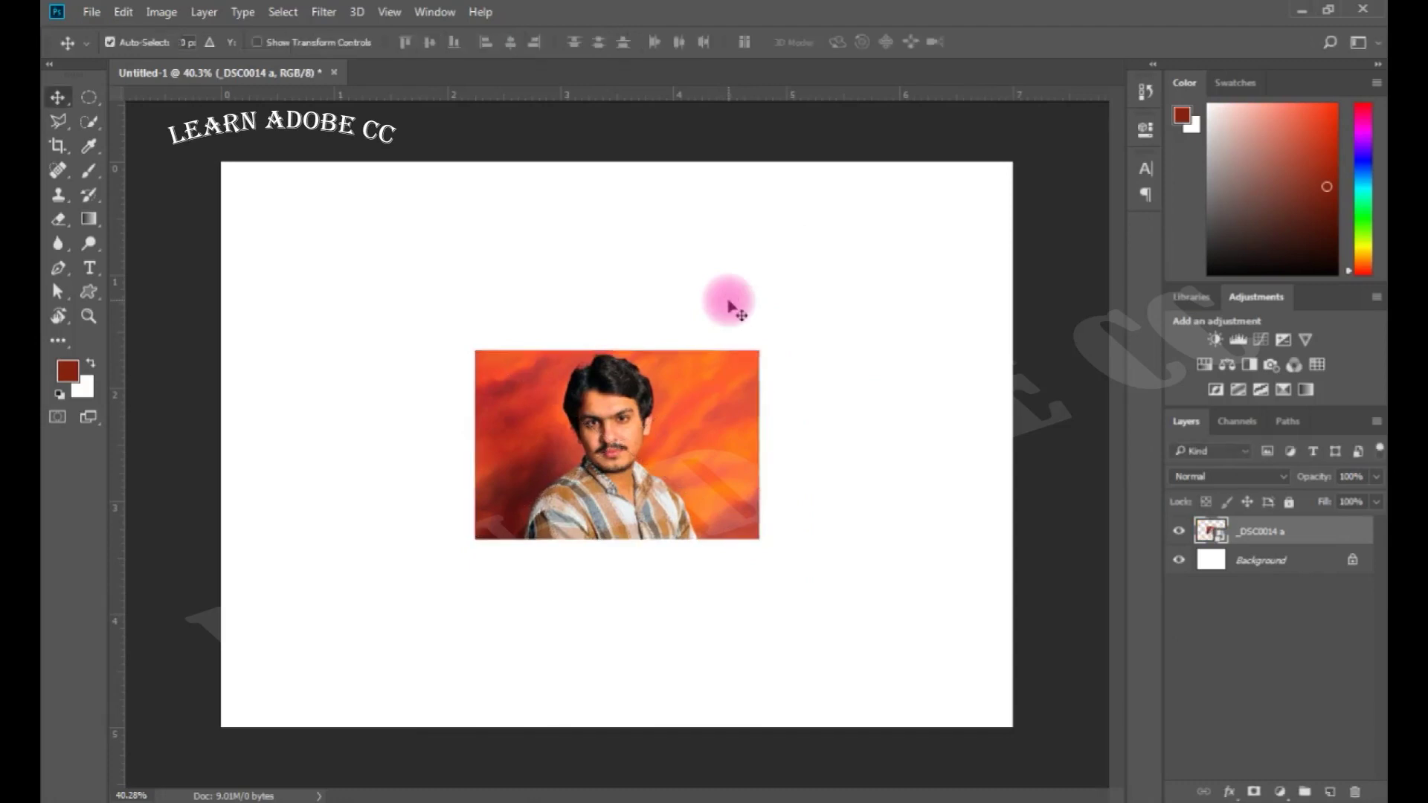
drag(595, 428, 556, 386)
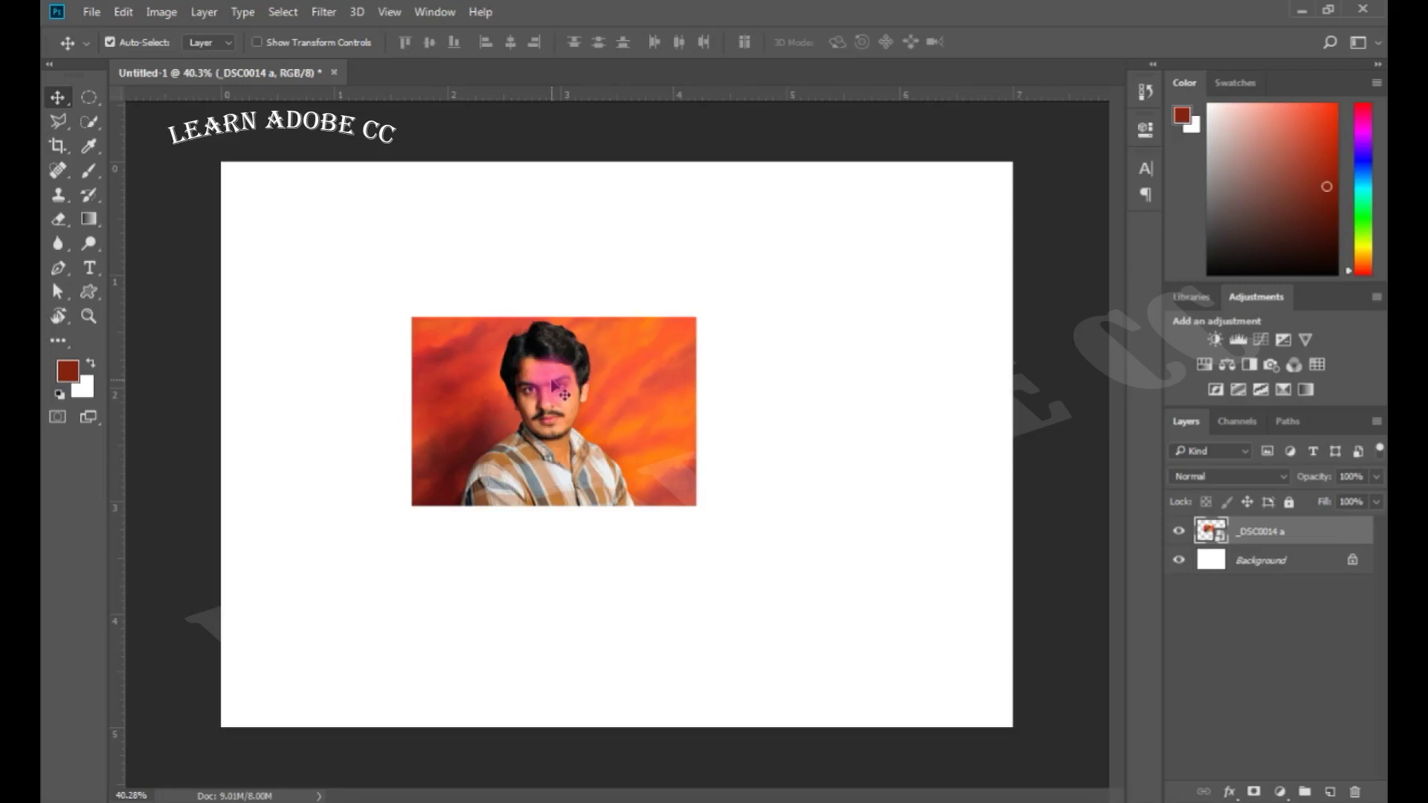
key(ctrl+t)
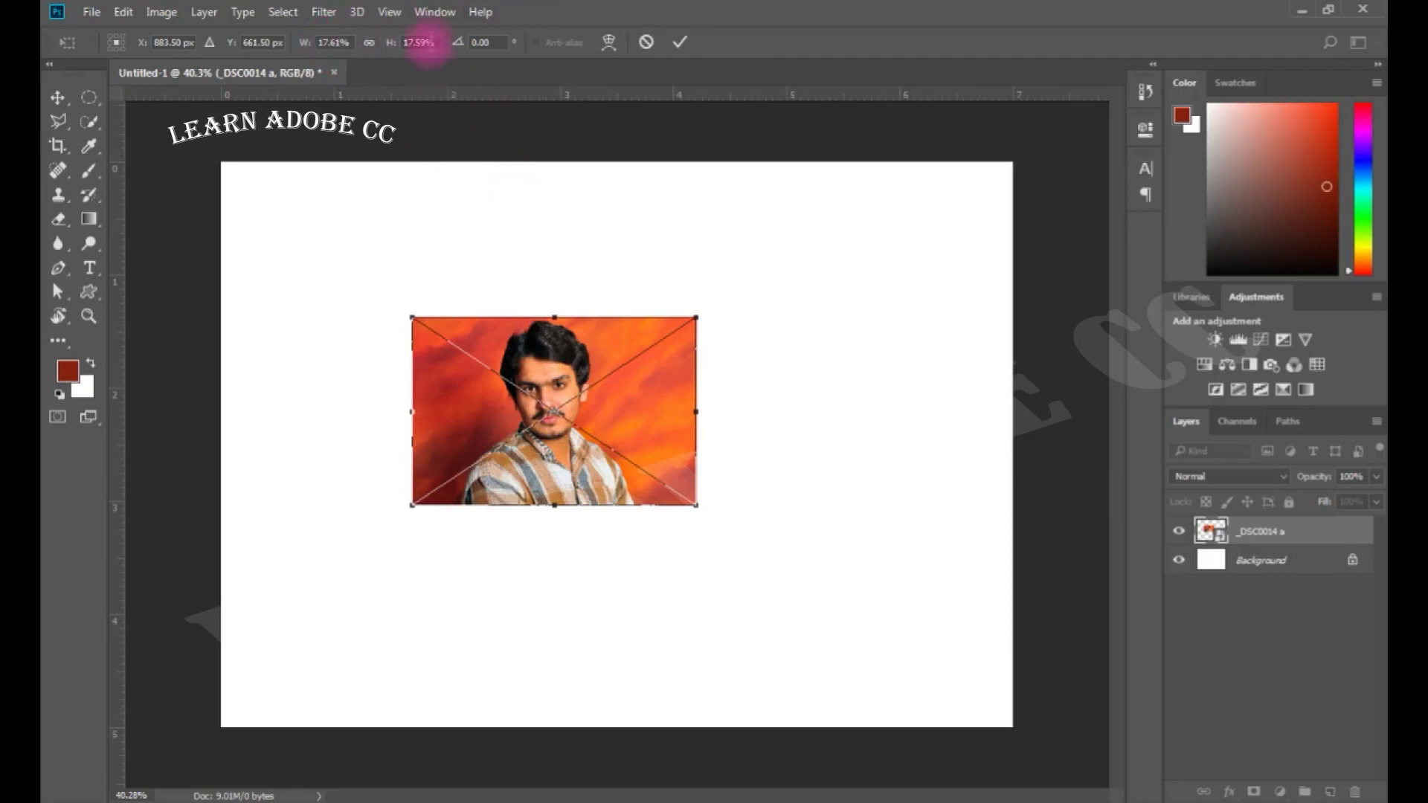
click(440, 39)
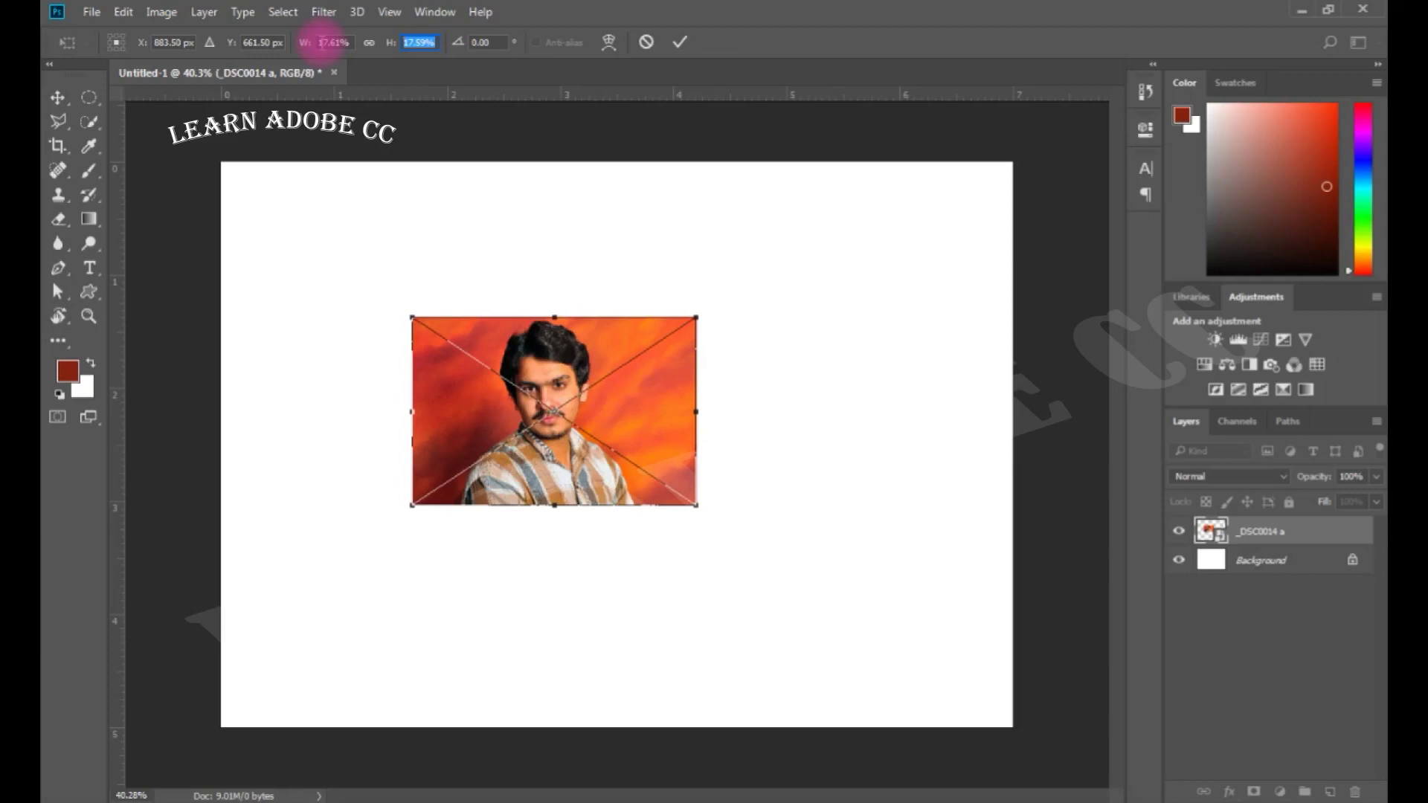
click(370, 44)
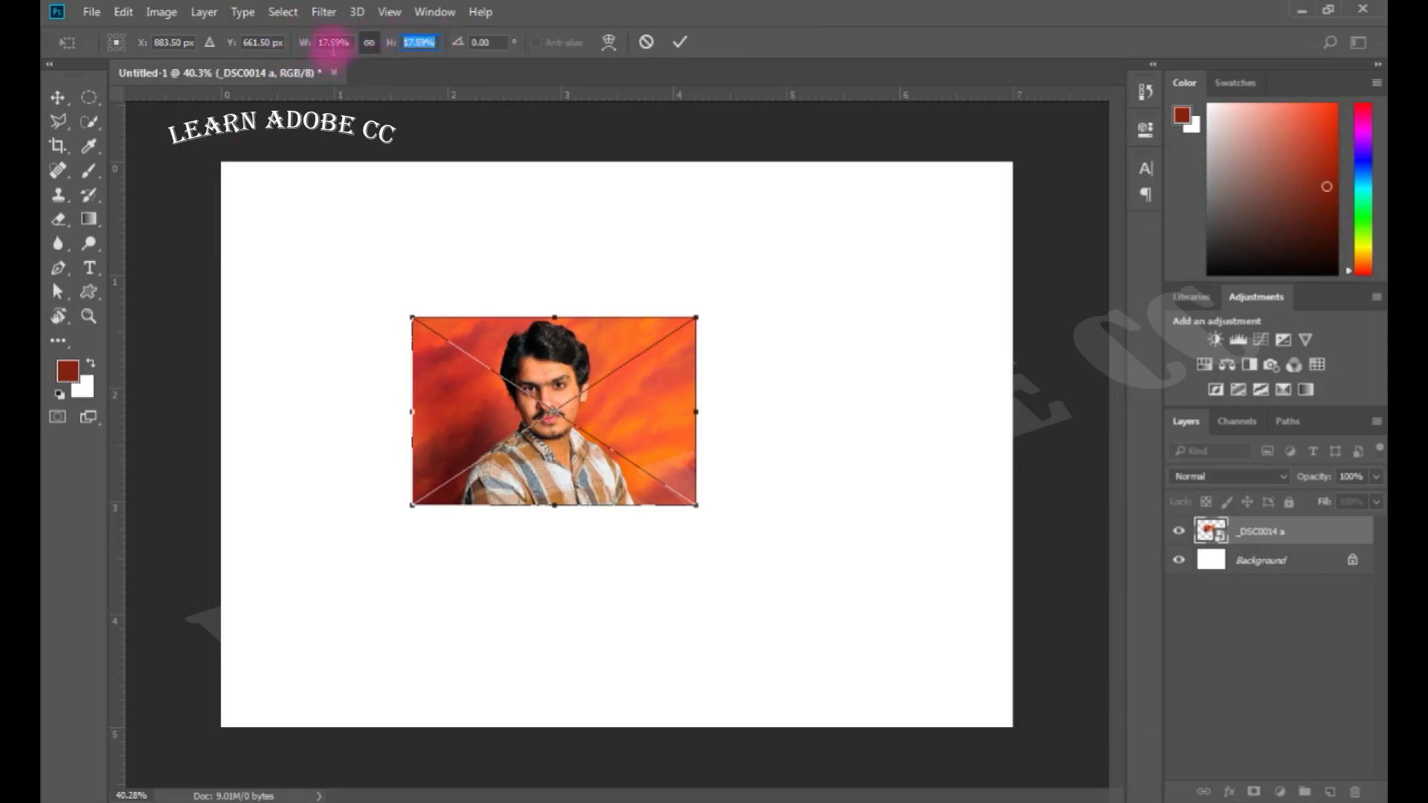
click(350, 43)
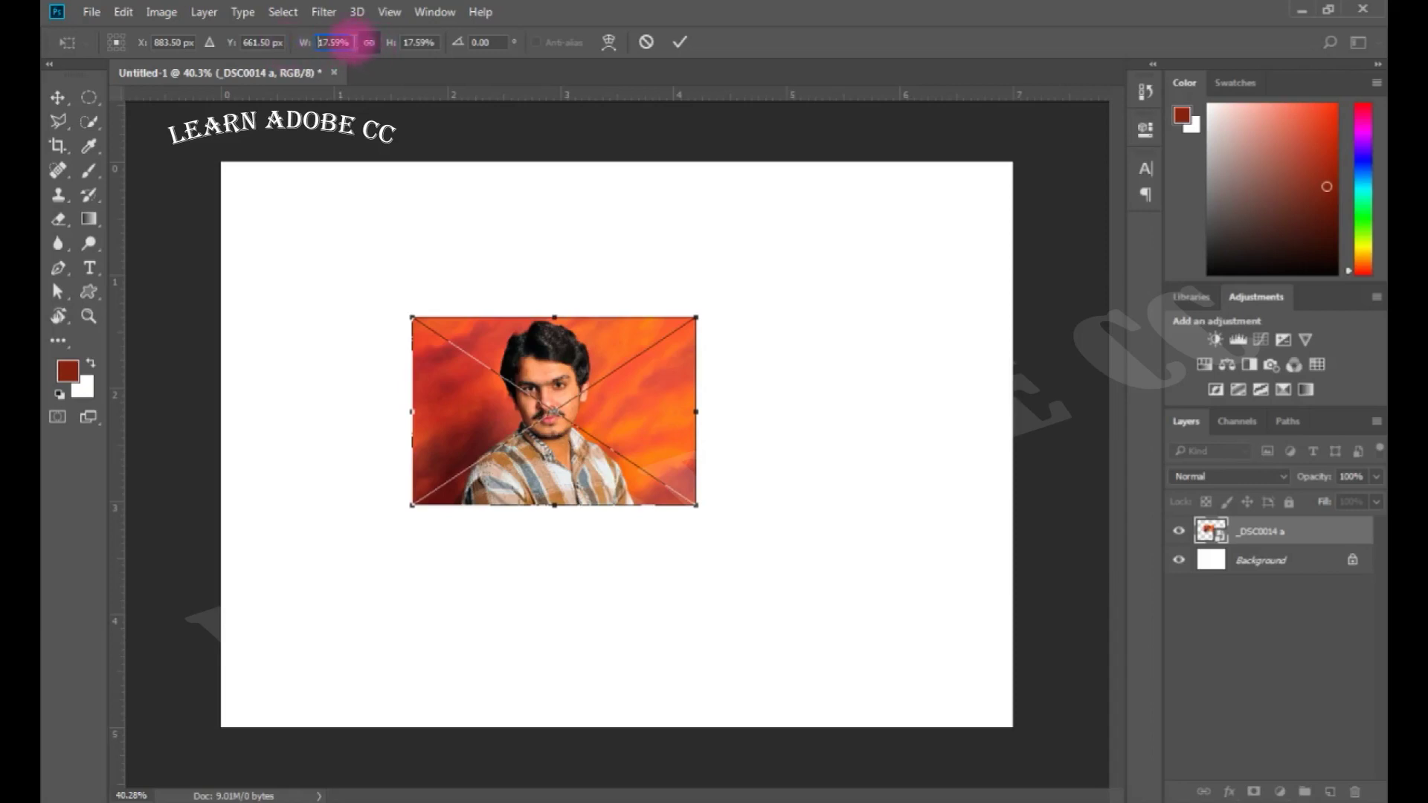
double_click(339, 43)
text(10)
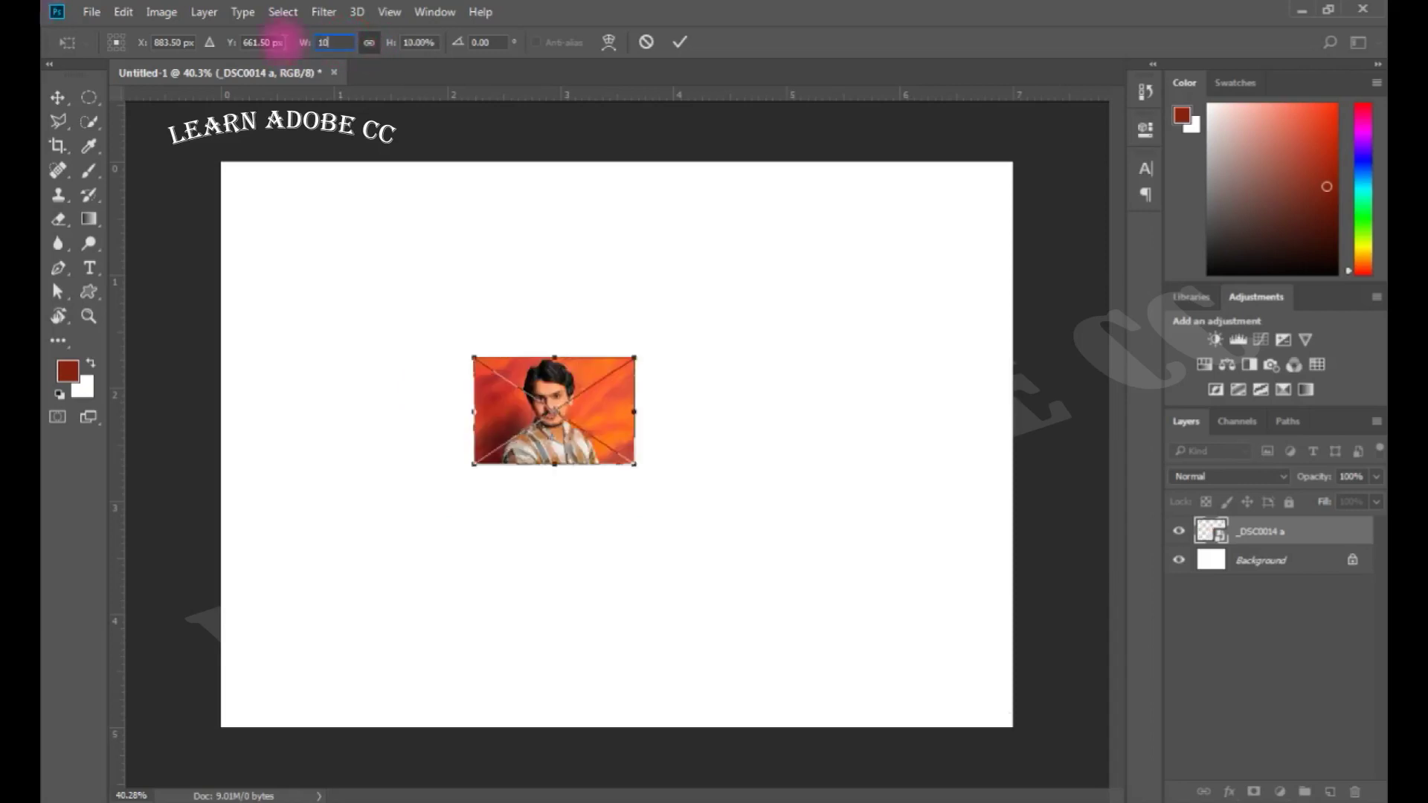
text(0)
key(Return)
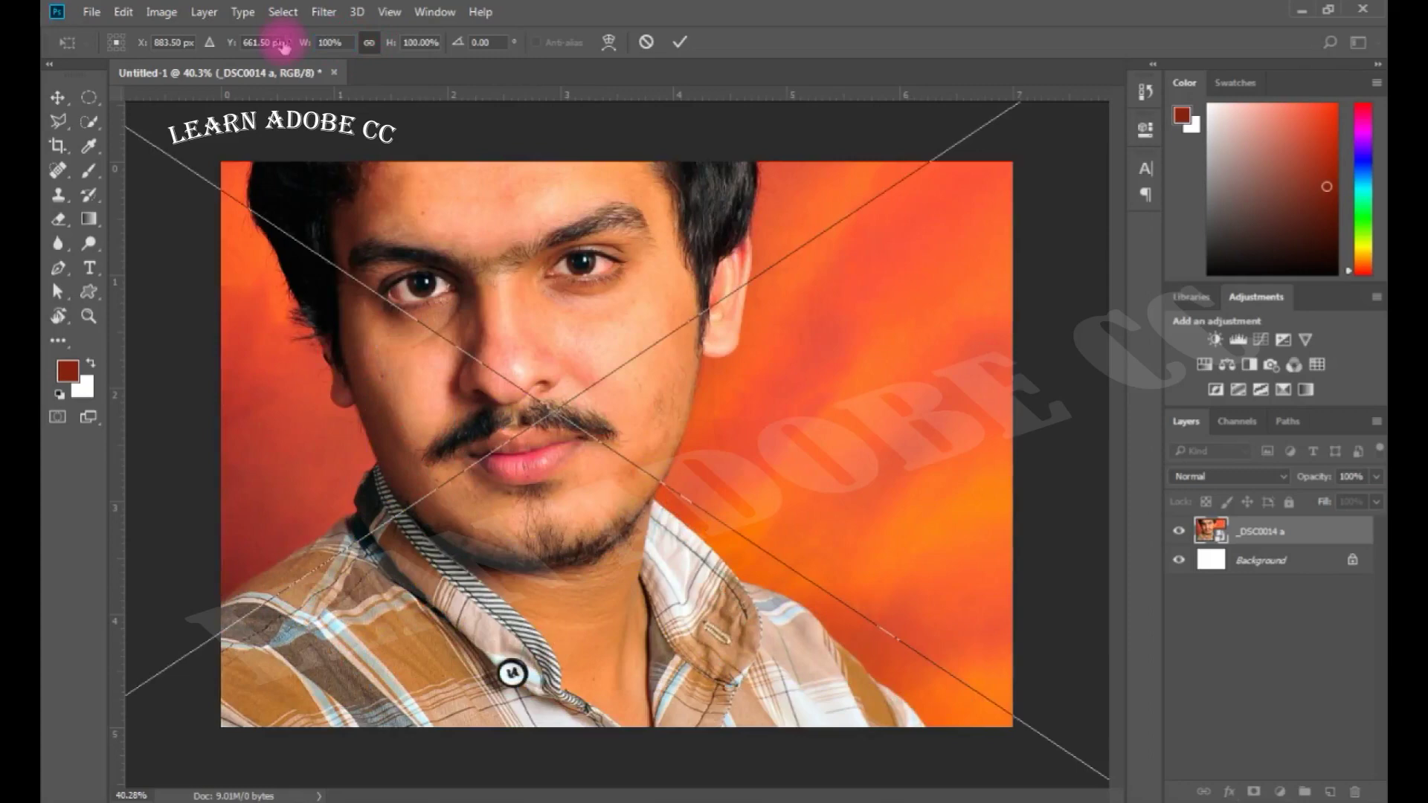
key(ctrl+0)
drag(675, 381, 621, 396)
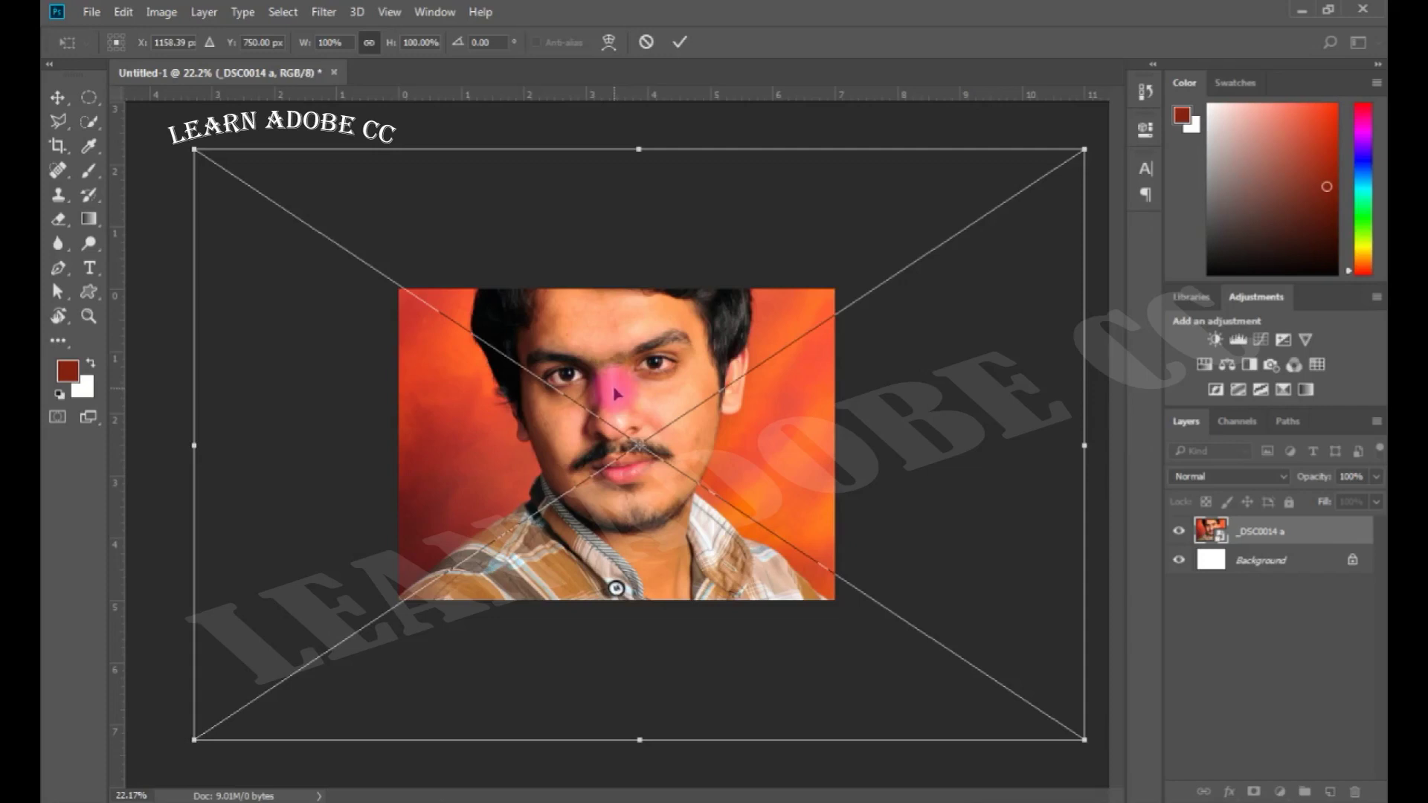
key(Return)
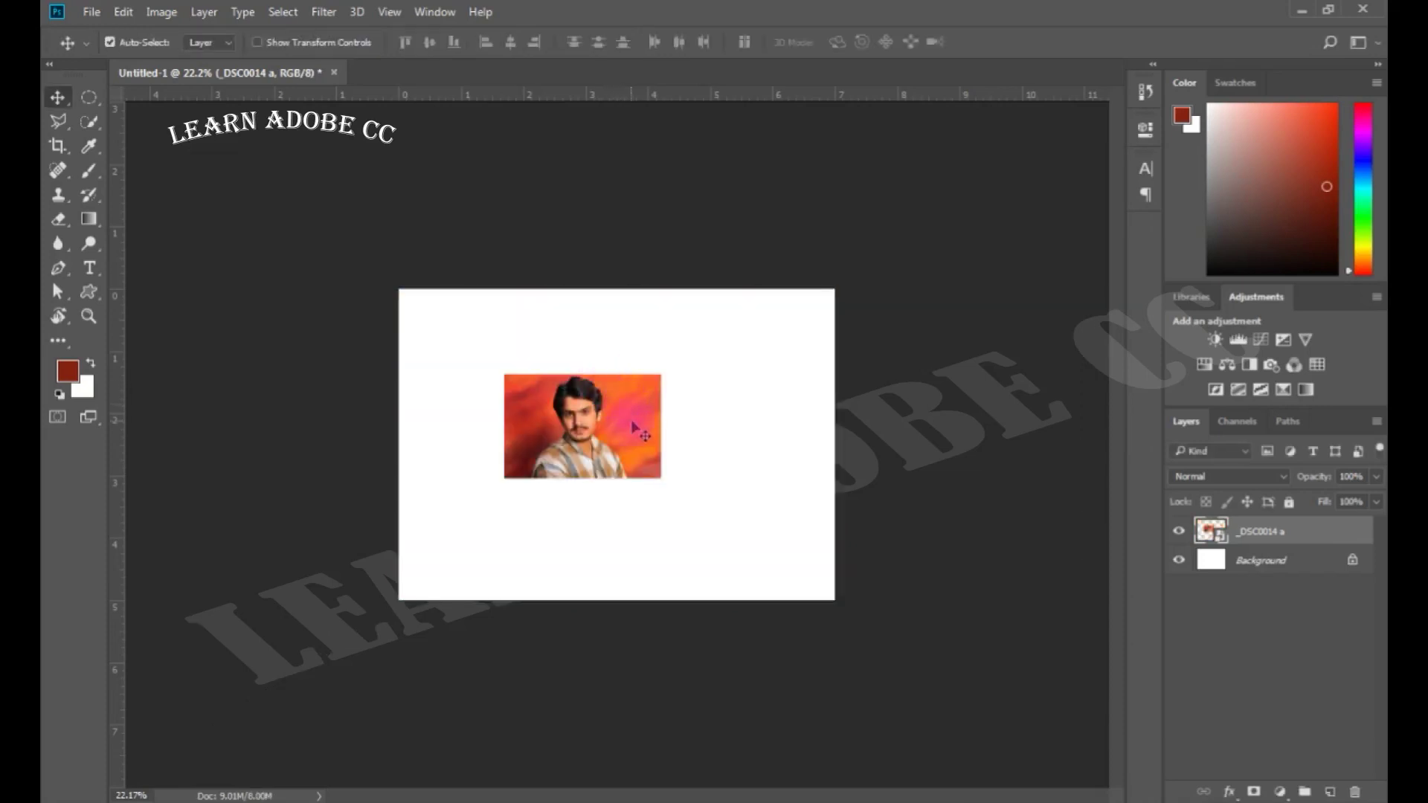
key(Delete)
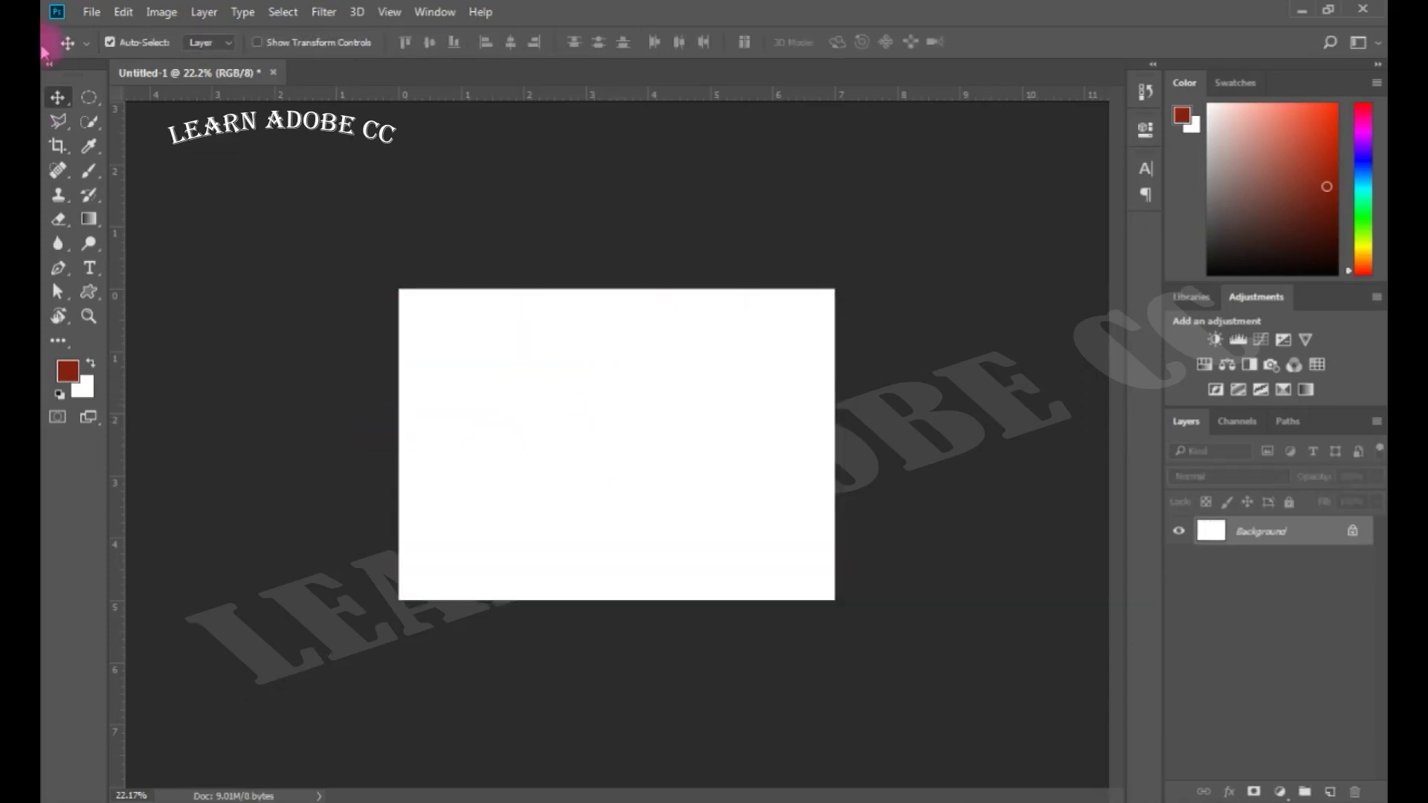
- Open the _DSC0014 a photo as its own document
click(85, 13)
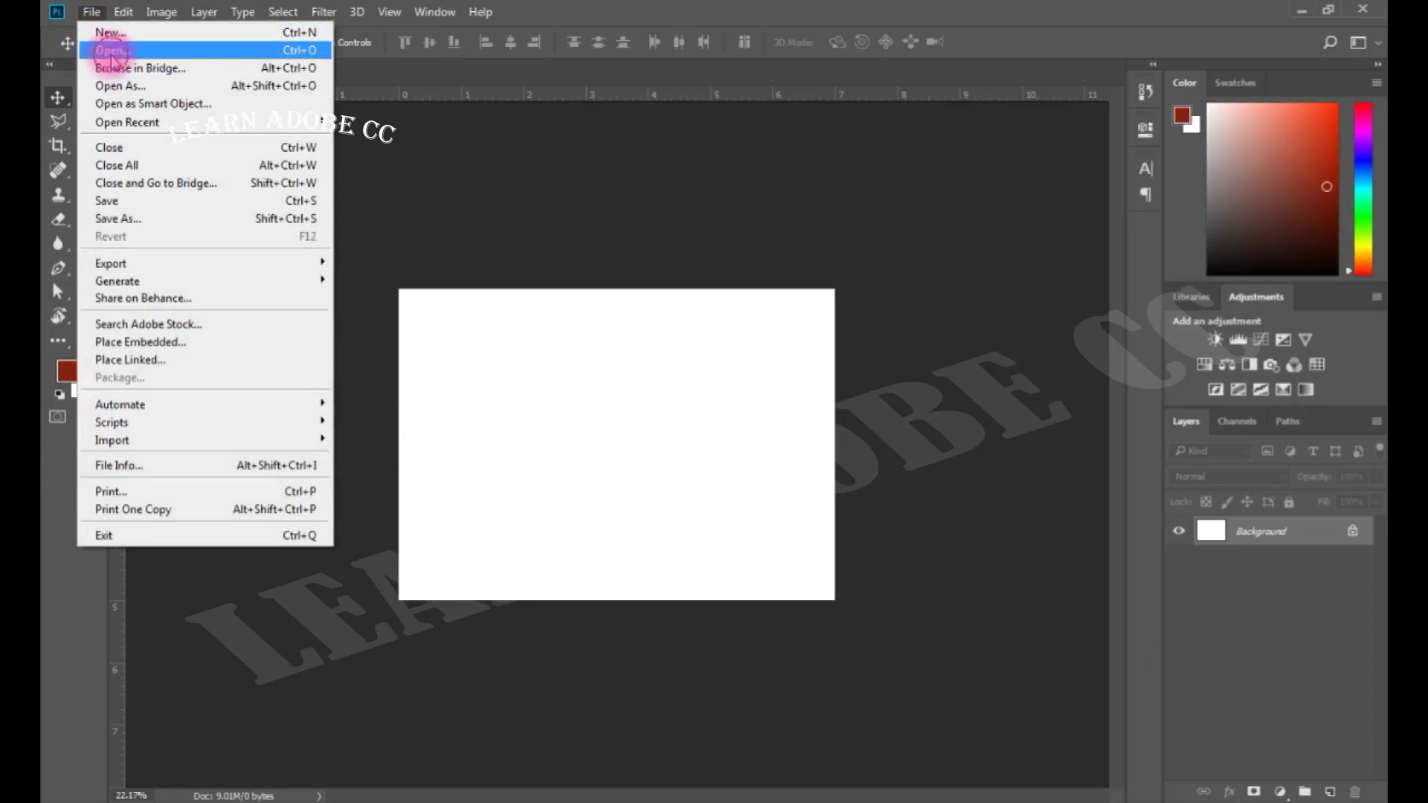
click(102, 49)
double_click(235, 380)
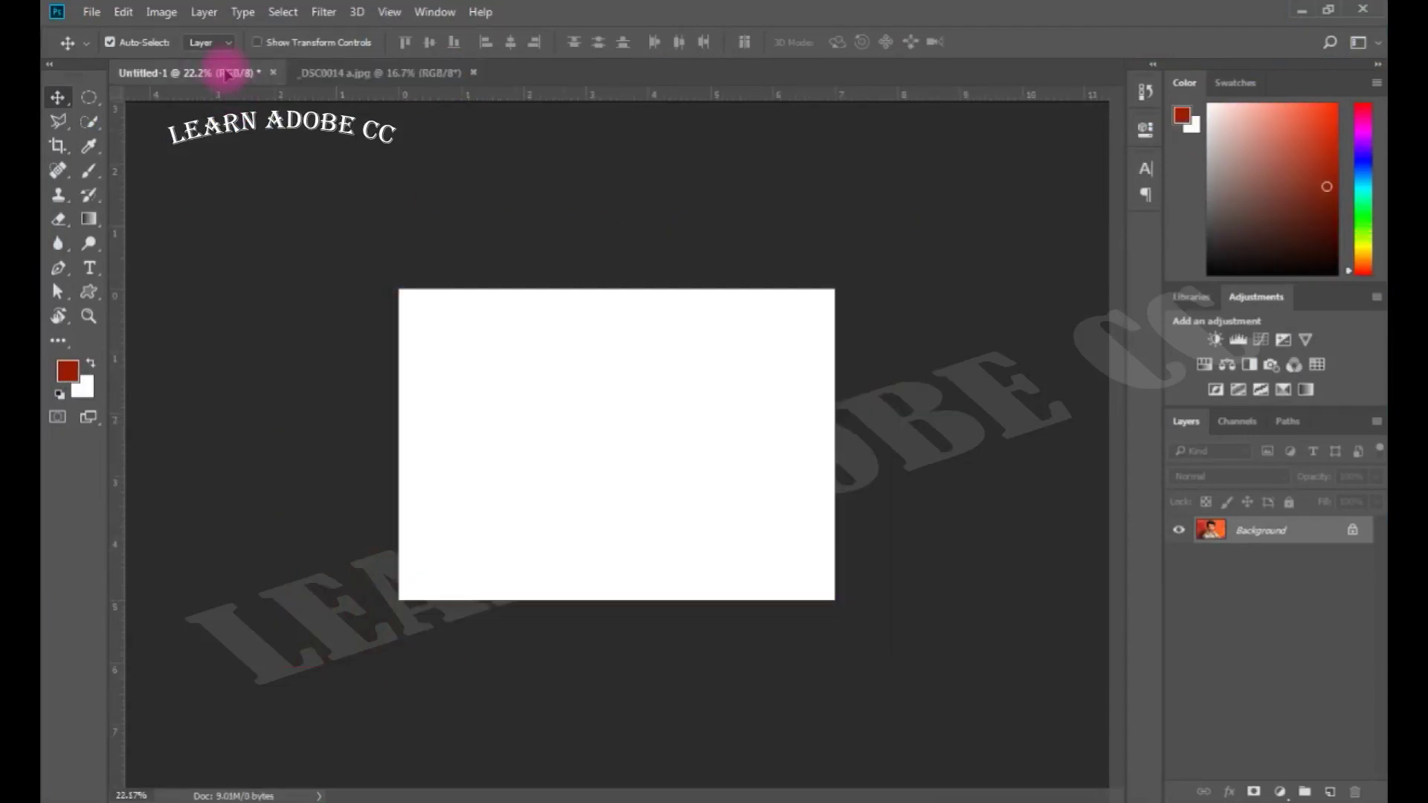
- Drag the photo onto Untitled-1 as Layer 1, shift it right and down, and start Free Transform
drag(225, 72, 578, 406)
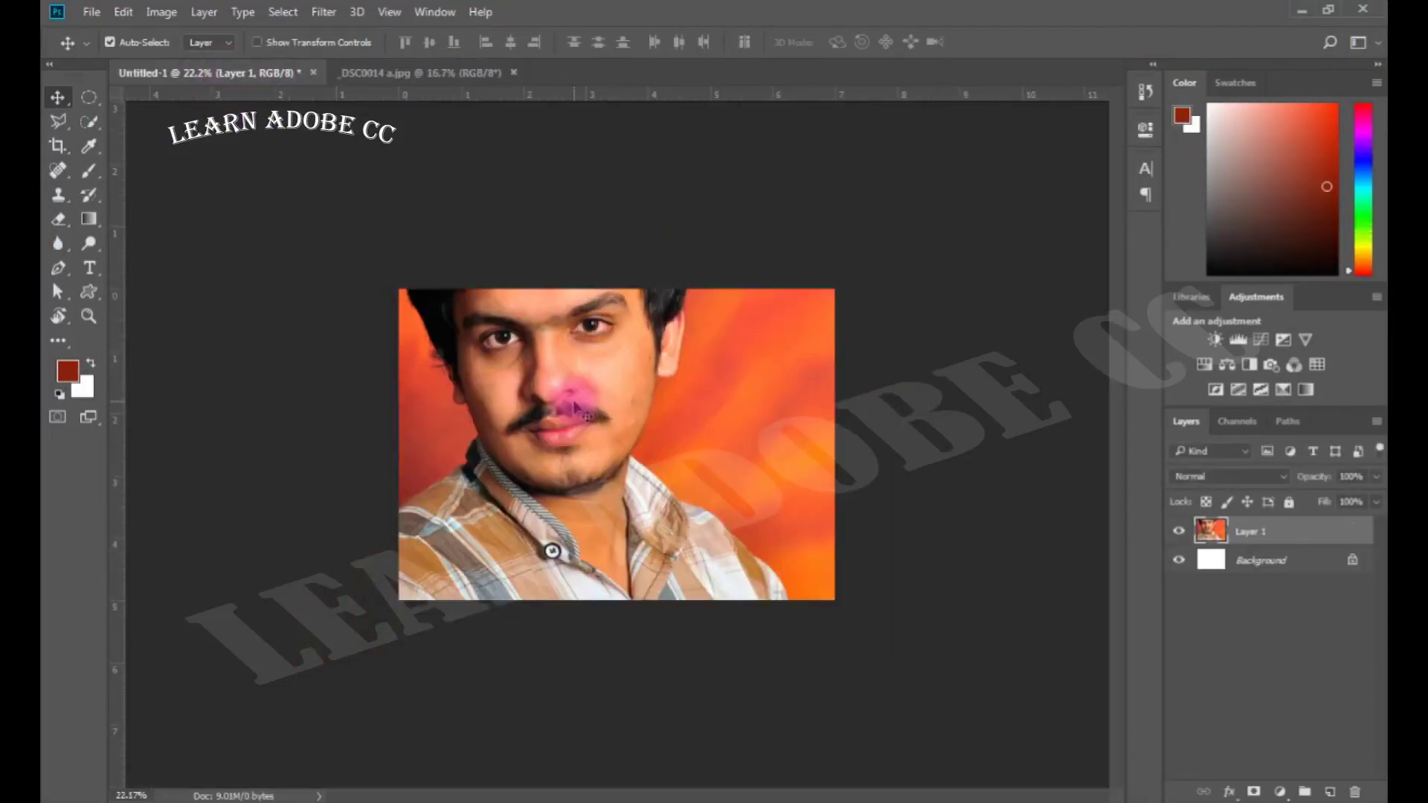
scroll(577, 405, up, 3)
scroll(578, 405, up, 2)
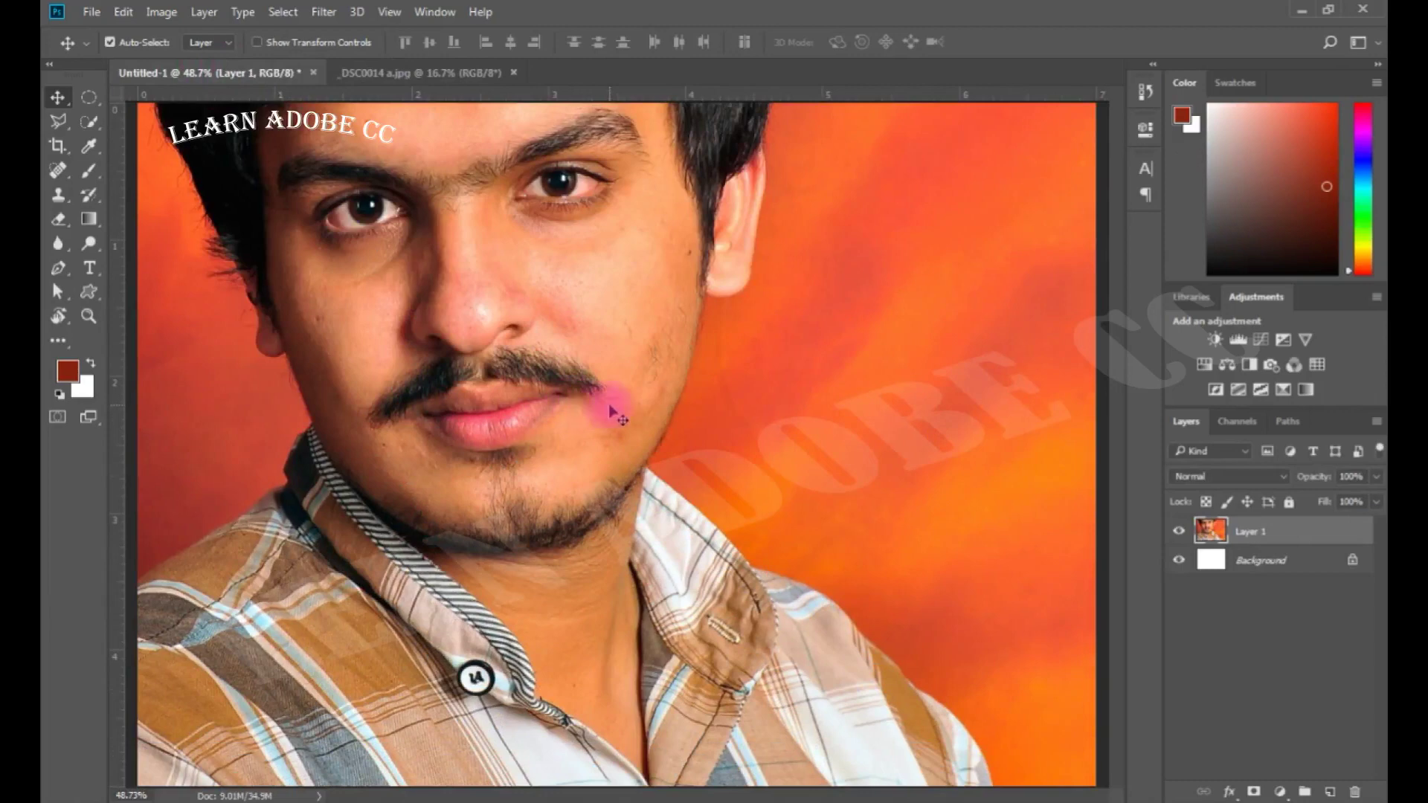
scroll(610, 411, down, 2)
scroll(610, 412, down, 1)
scroll(610, 412, down, 1)
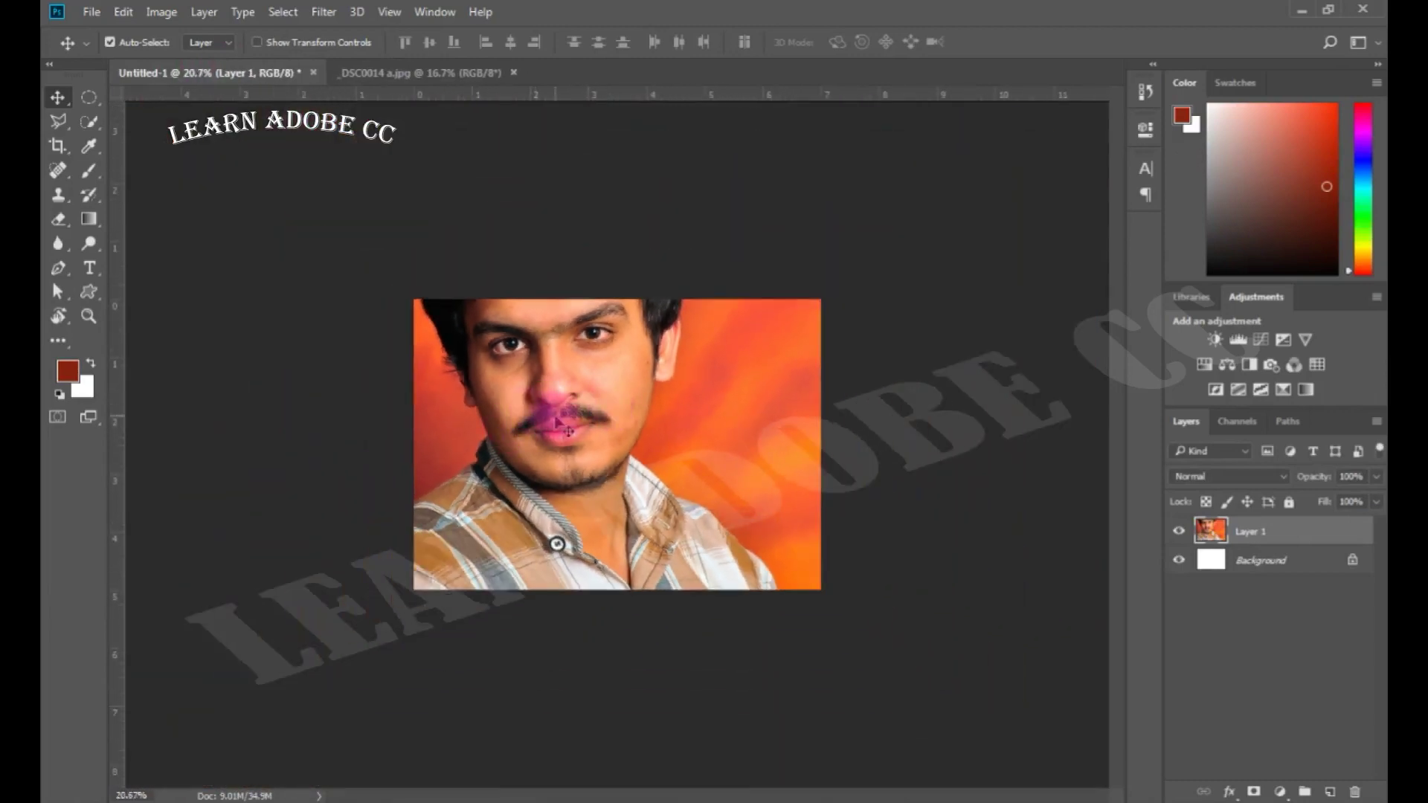
drag(543, 376, 612, 408)
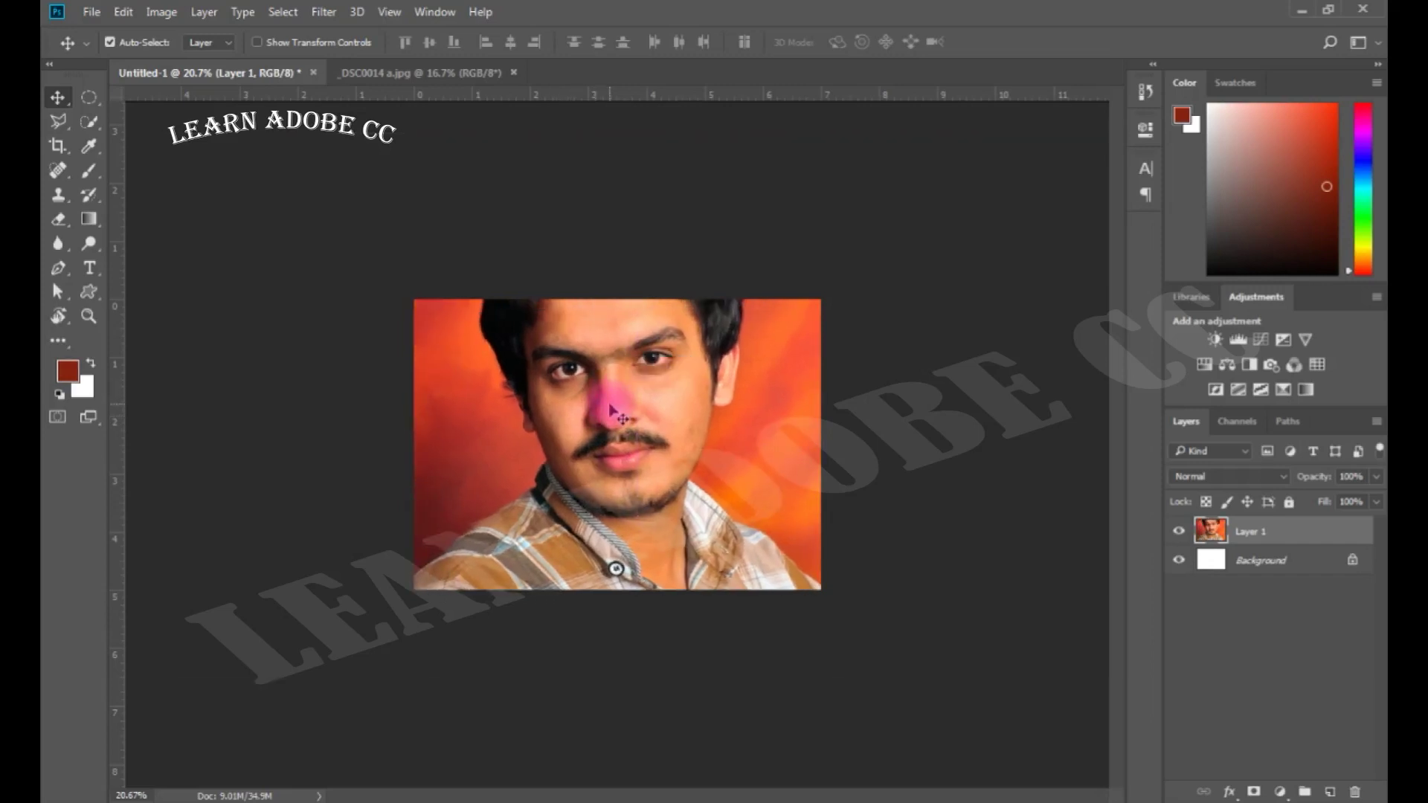
key(ctrl)
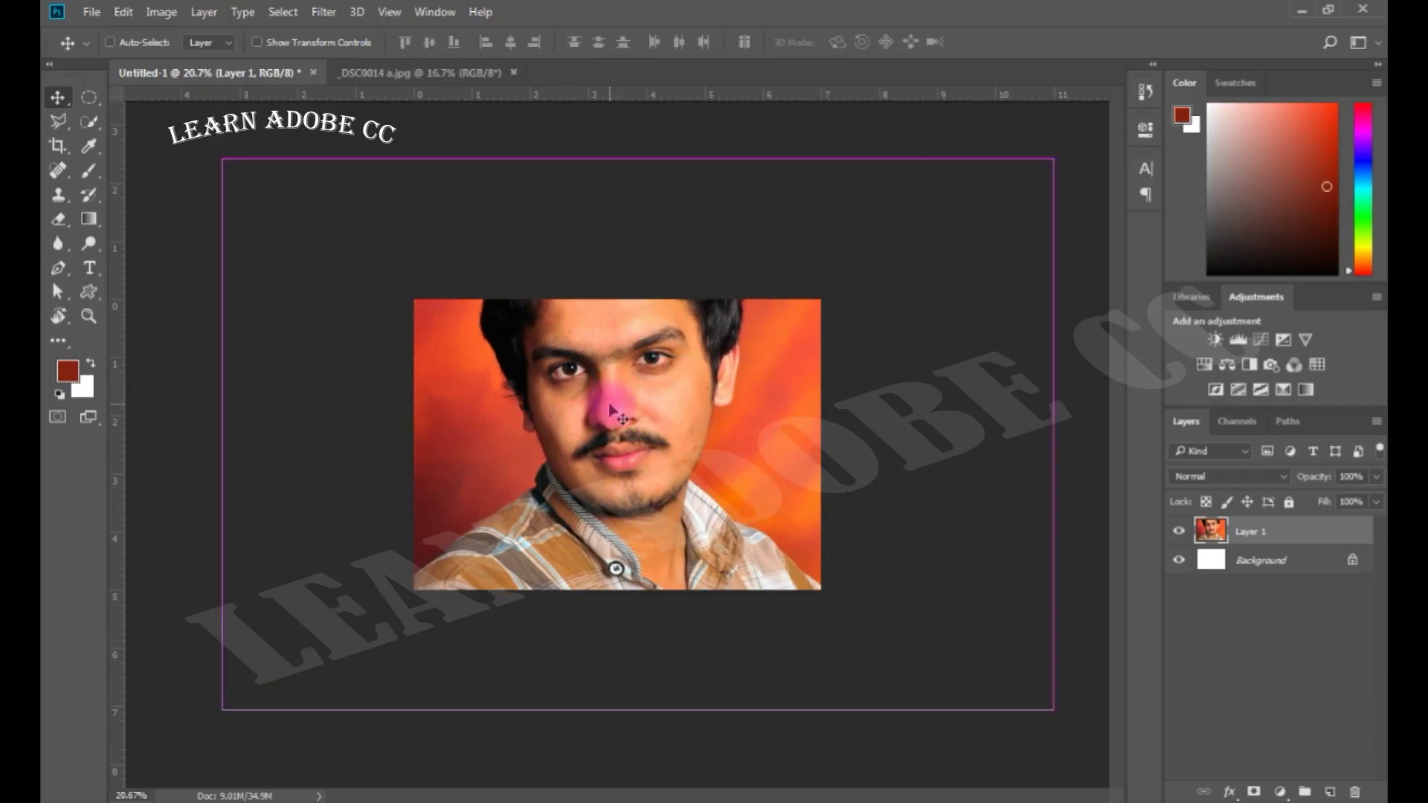
key(ctrl+t)
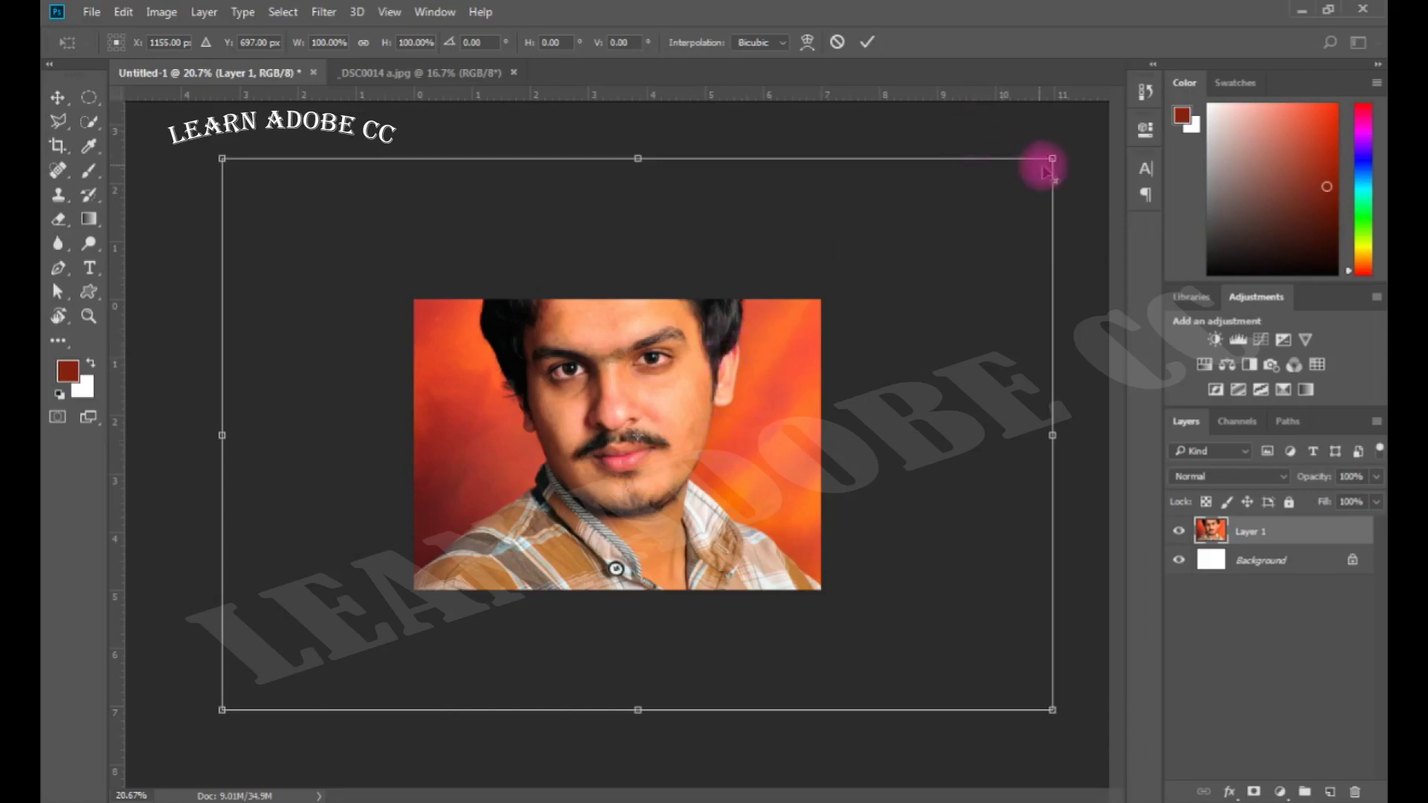
- Resize Layer 1 to about 52.7% so it fits the canvas, commit, and nudge it left
drag(1053, 158, 836, 317)
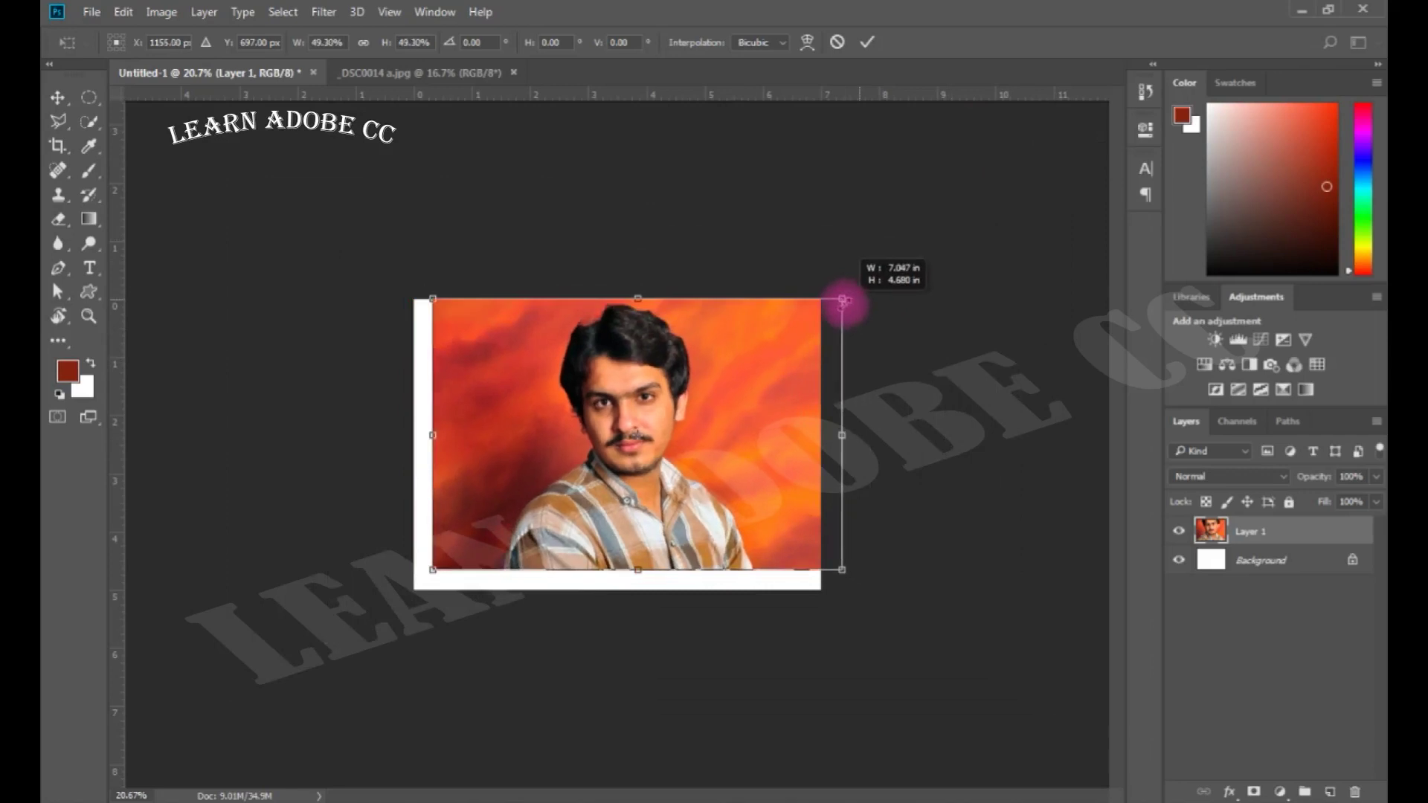
drag(772, 349, 752, 350)
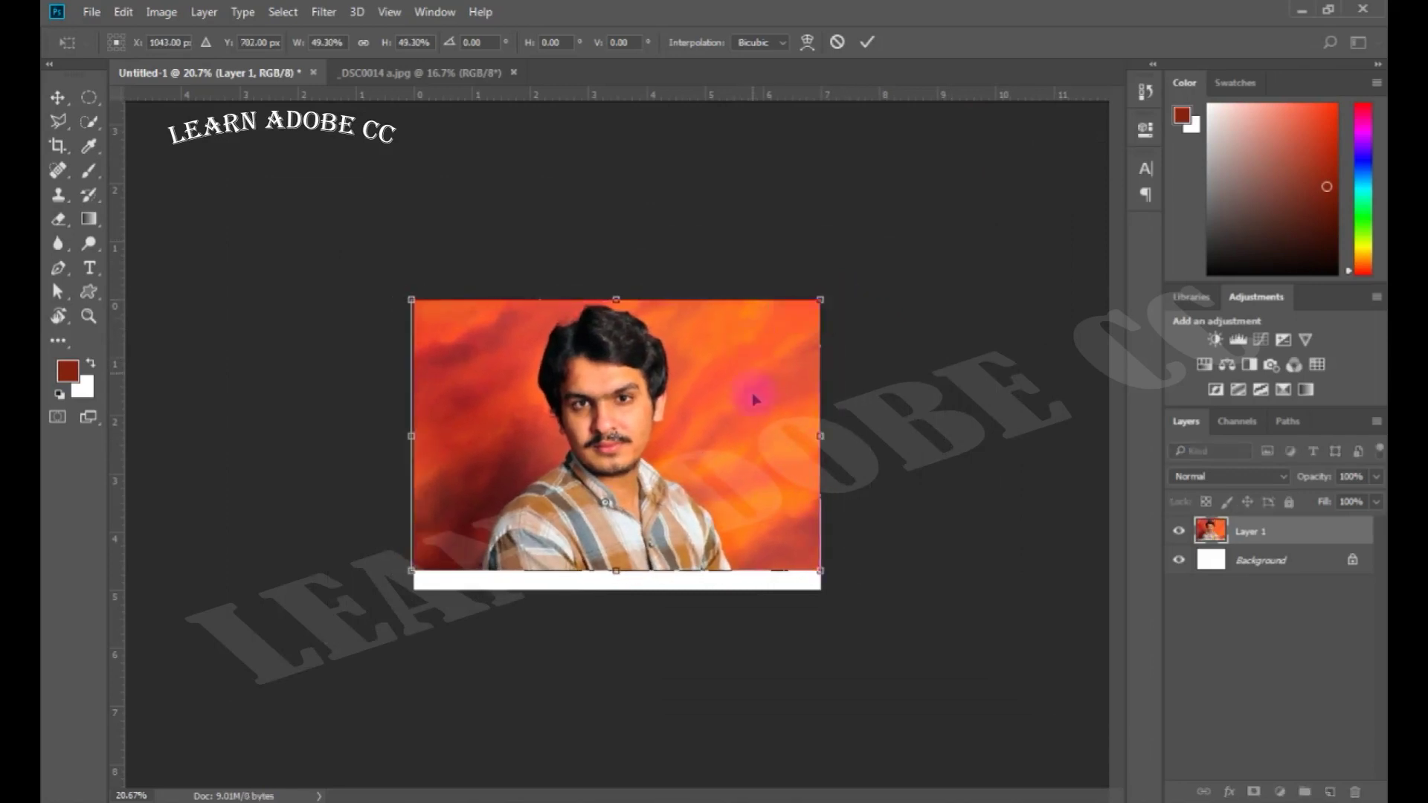
drag(821, 572, 846, 601)
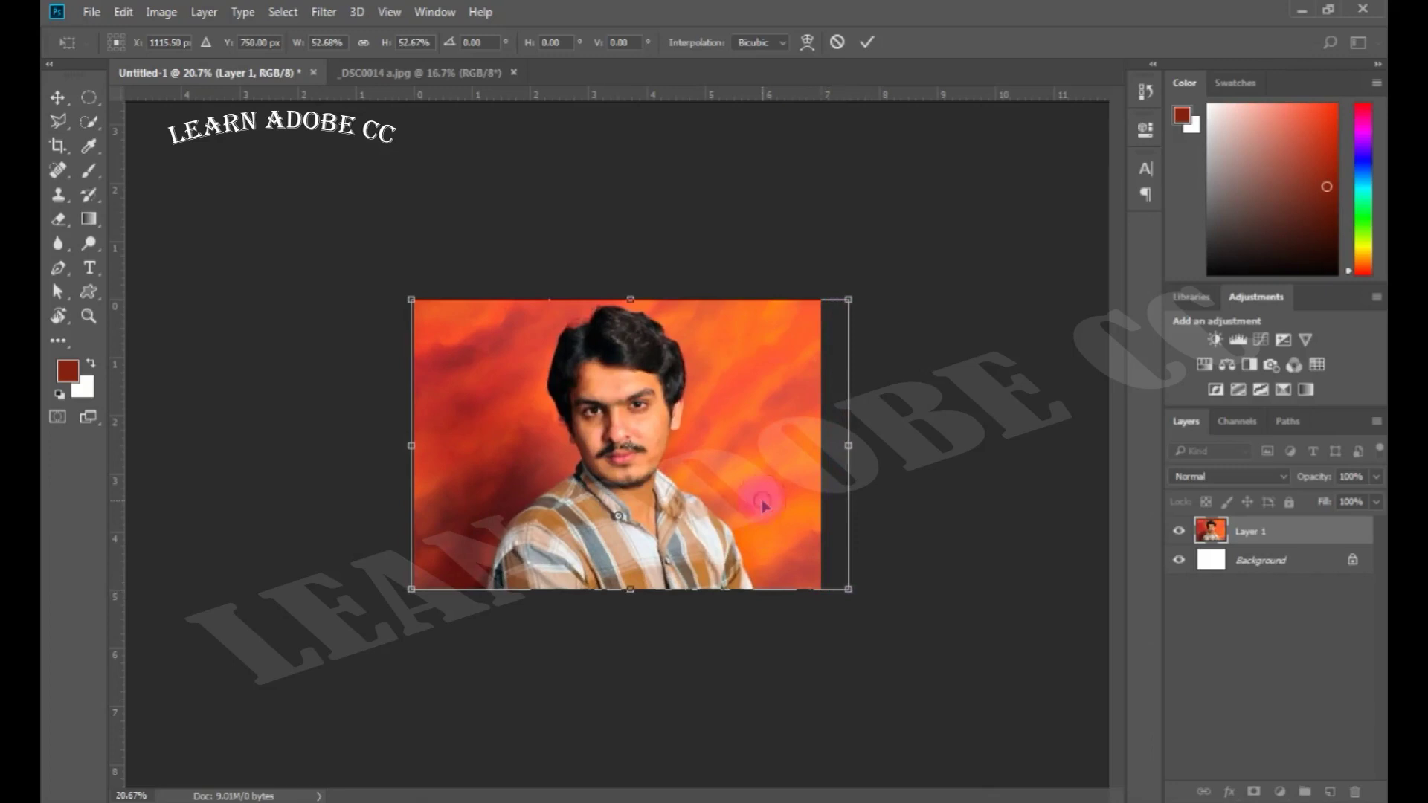
key(Return)
drag(735, 463, 722, 463)
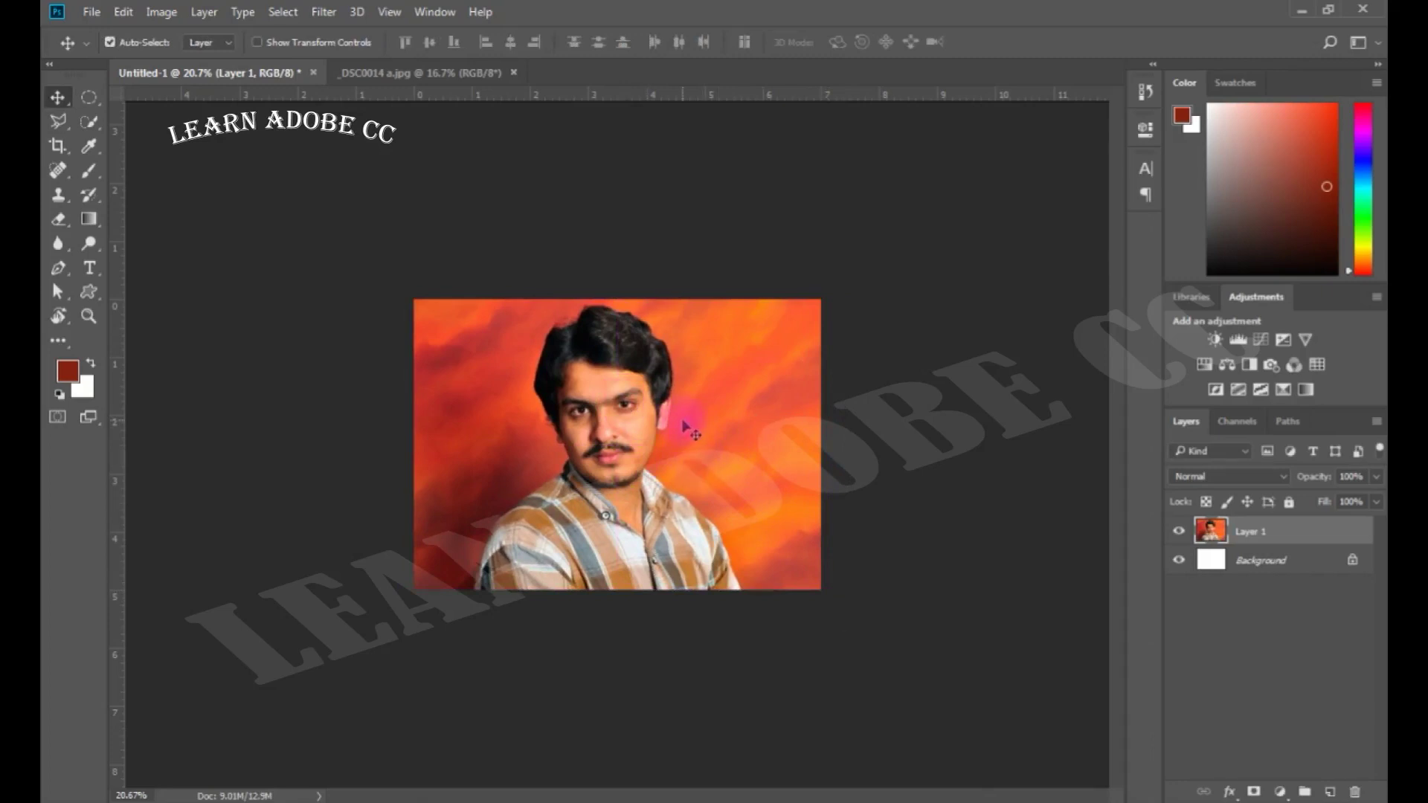
key(ctrl)
key(ctrl)
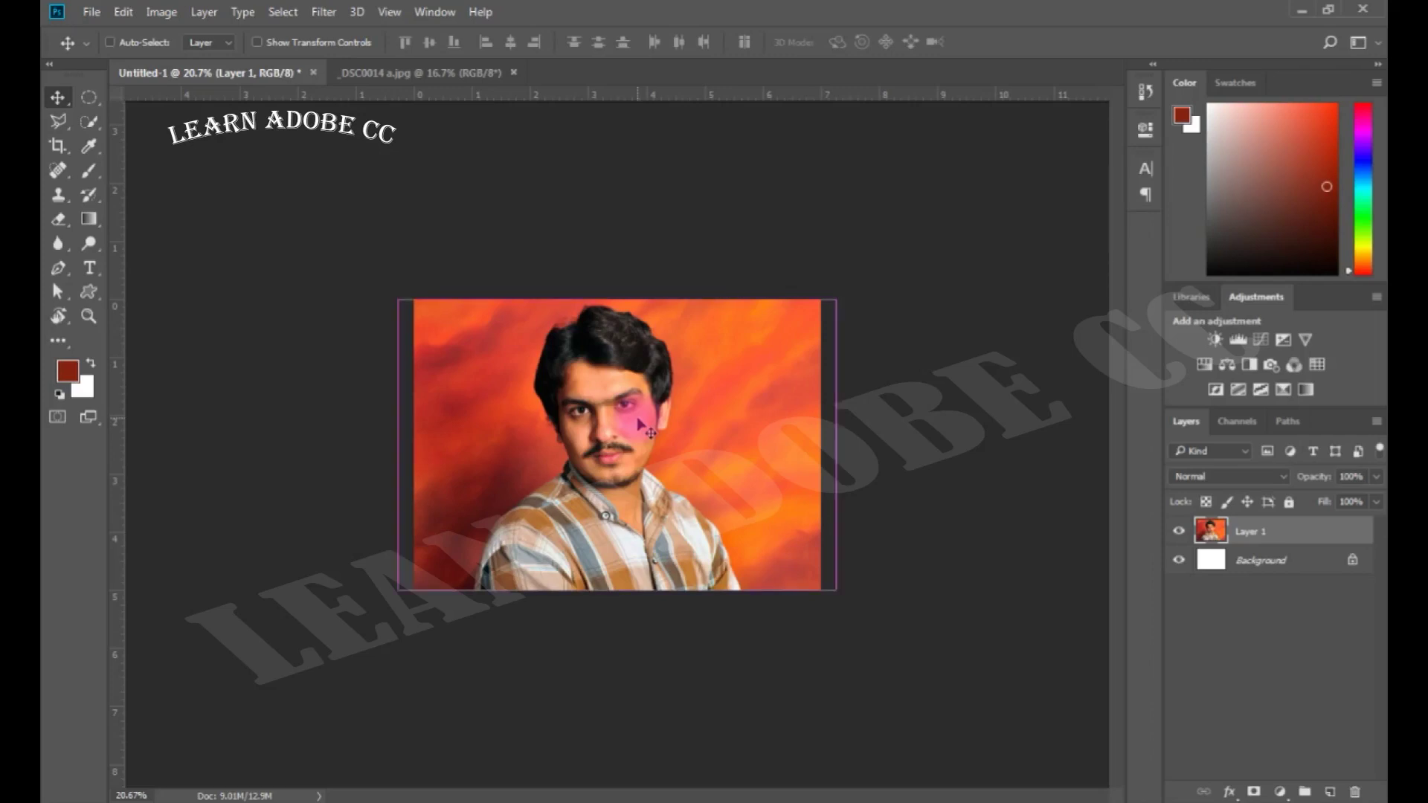
key(ctrl+t)
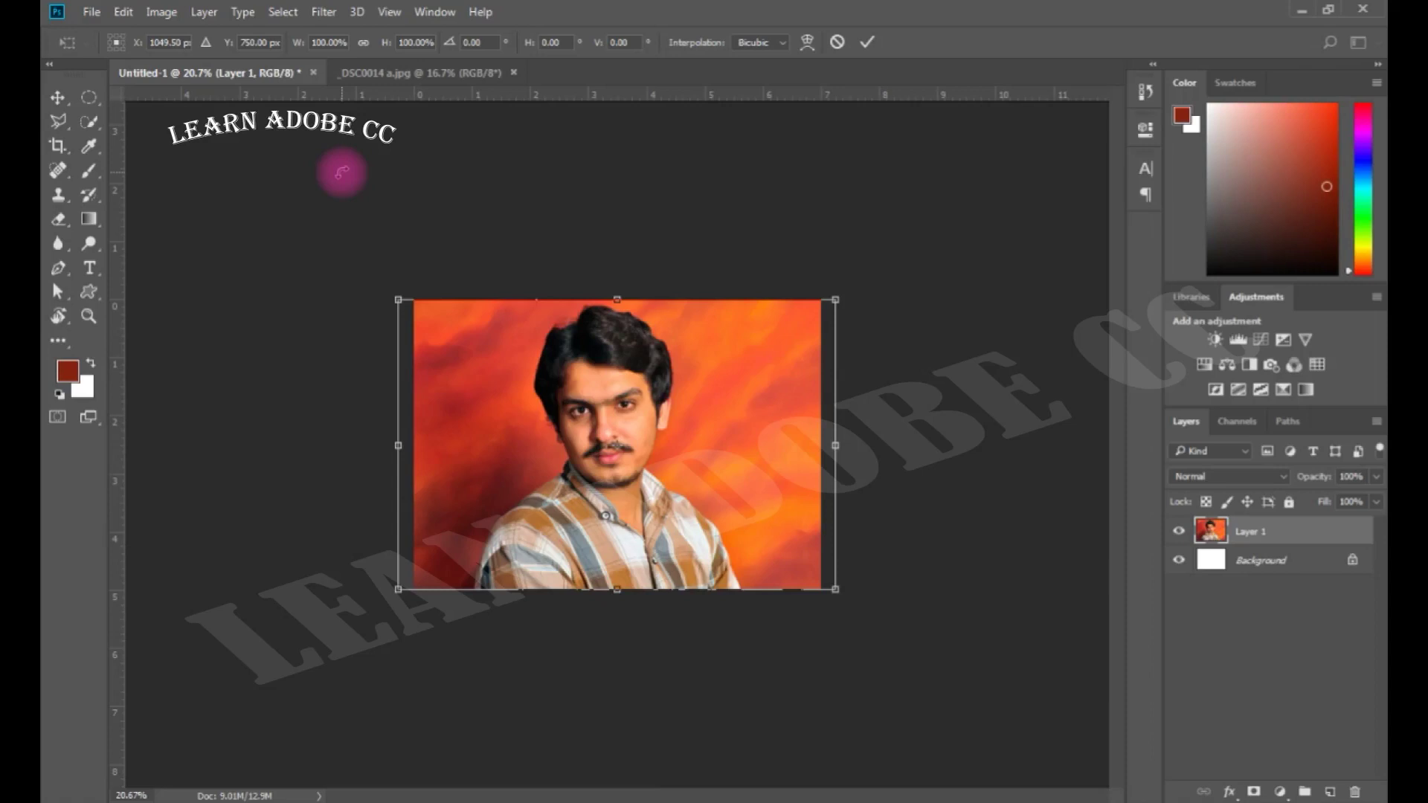
key(Return)
key(ctrl+t)
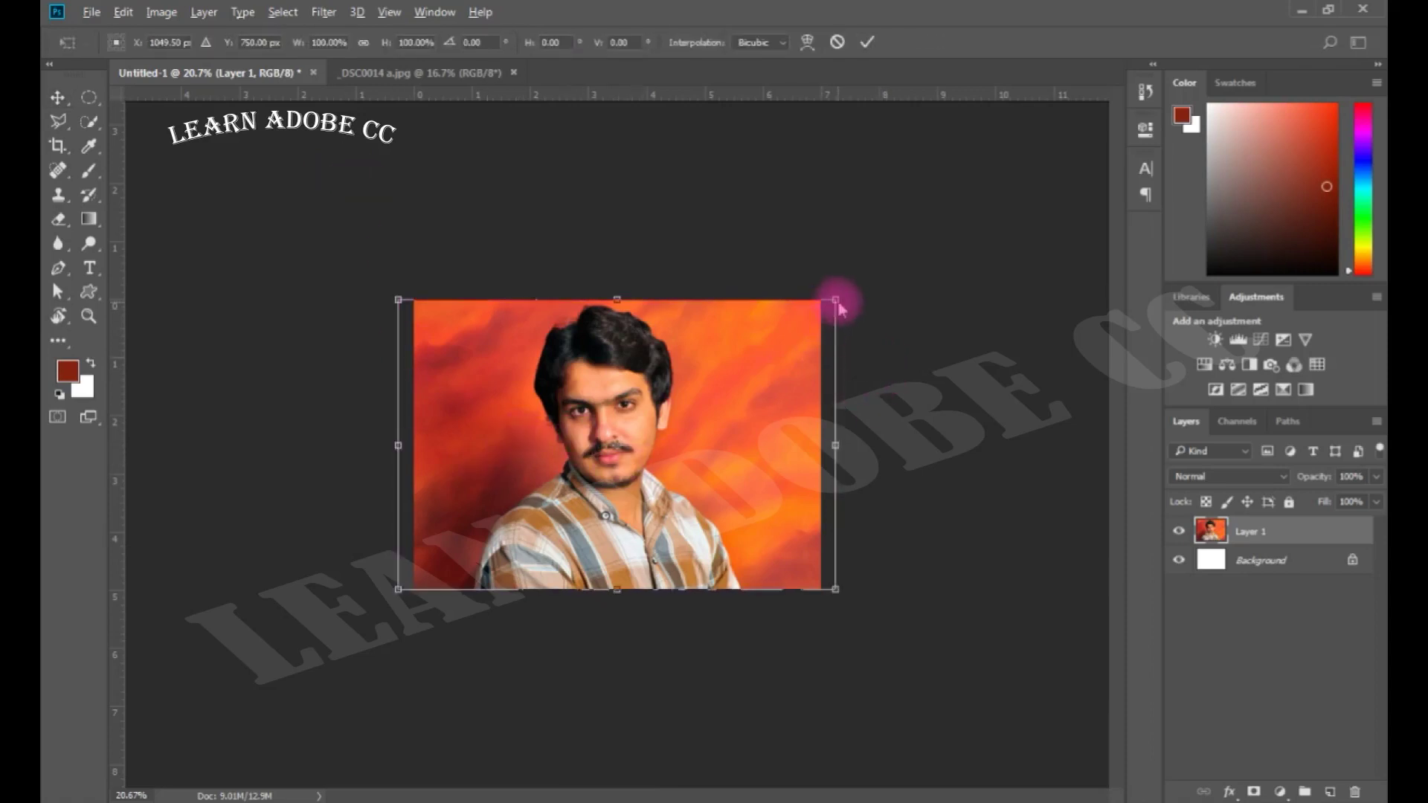
drag(836, 299, 1129, 131)
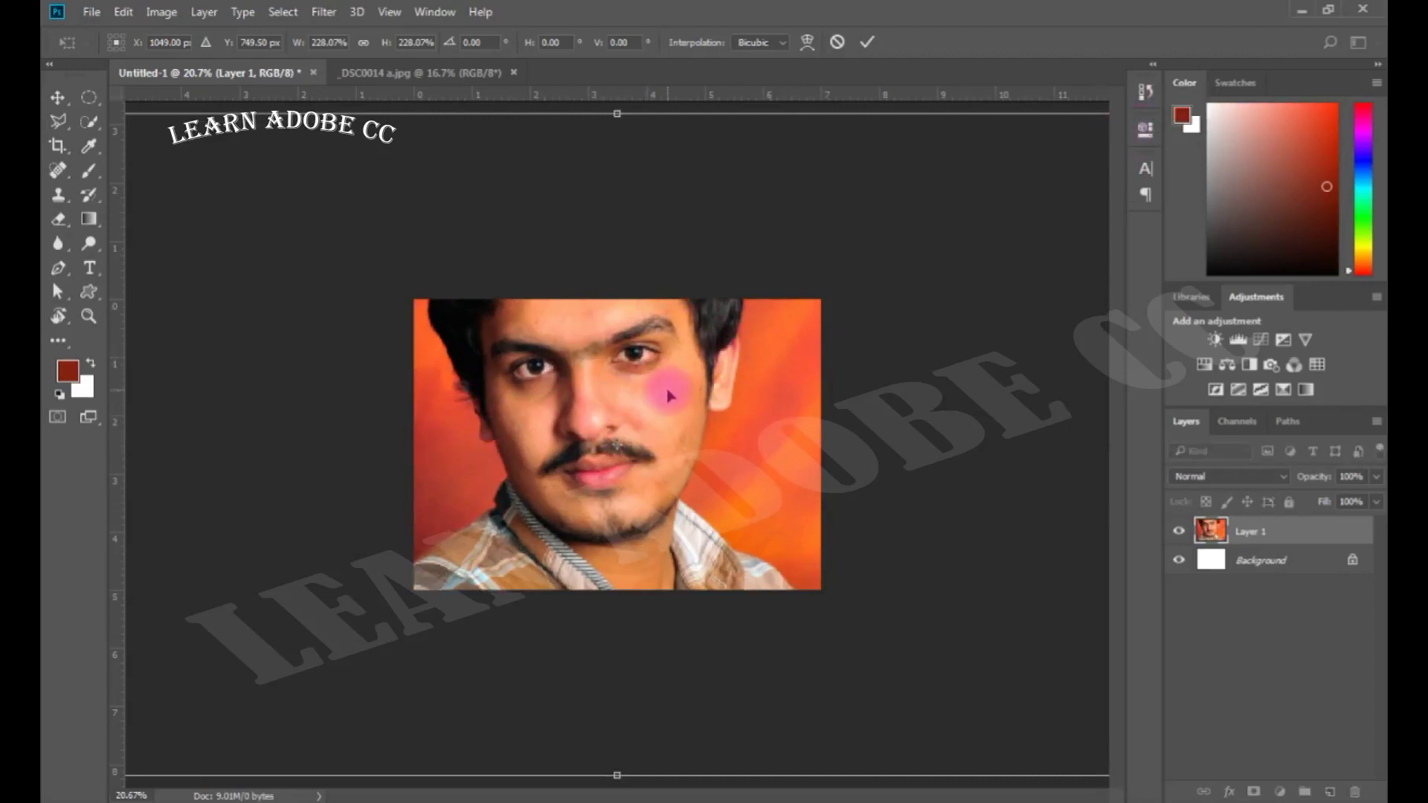
key(Escape)
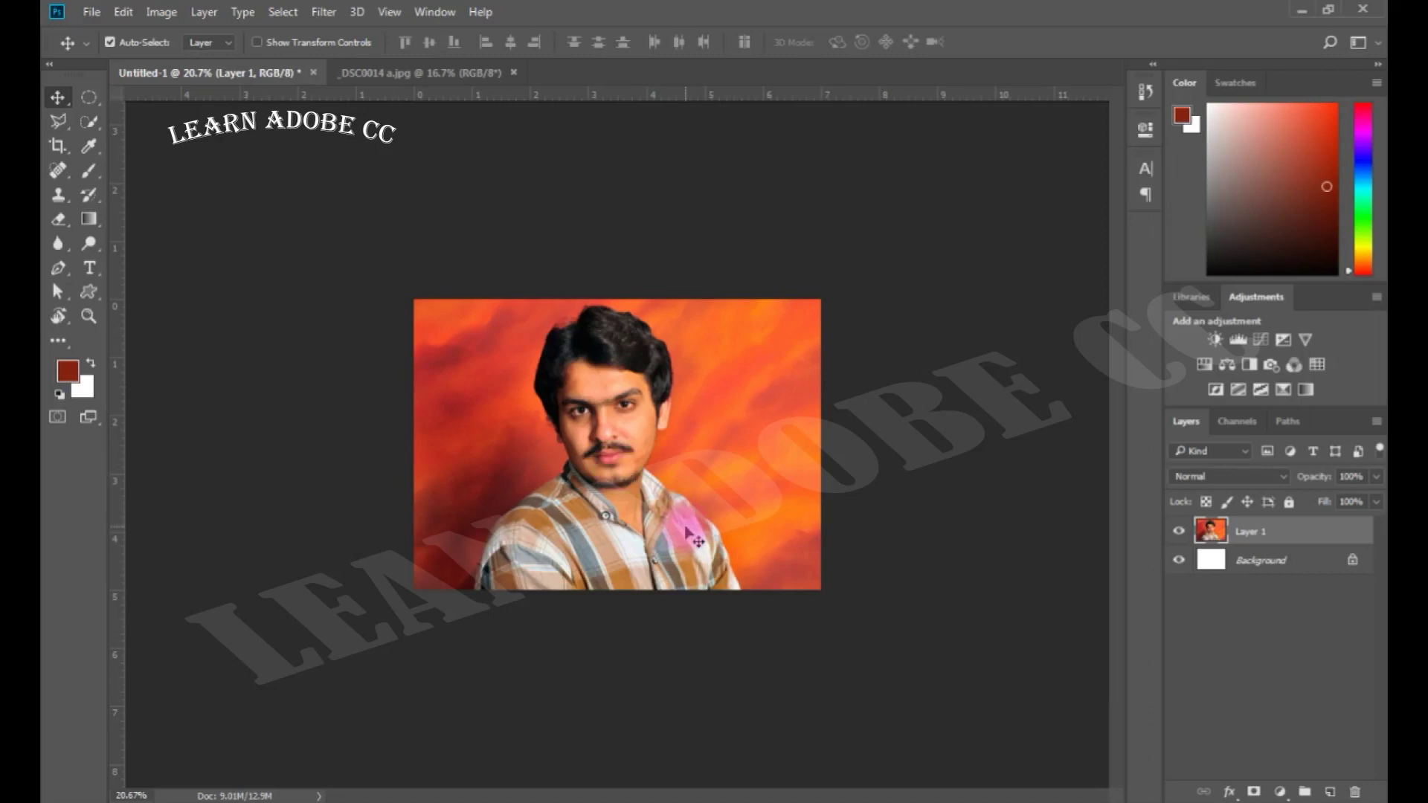
key(Delete)
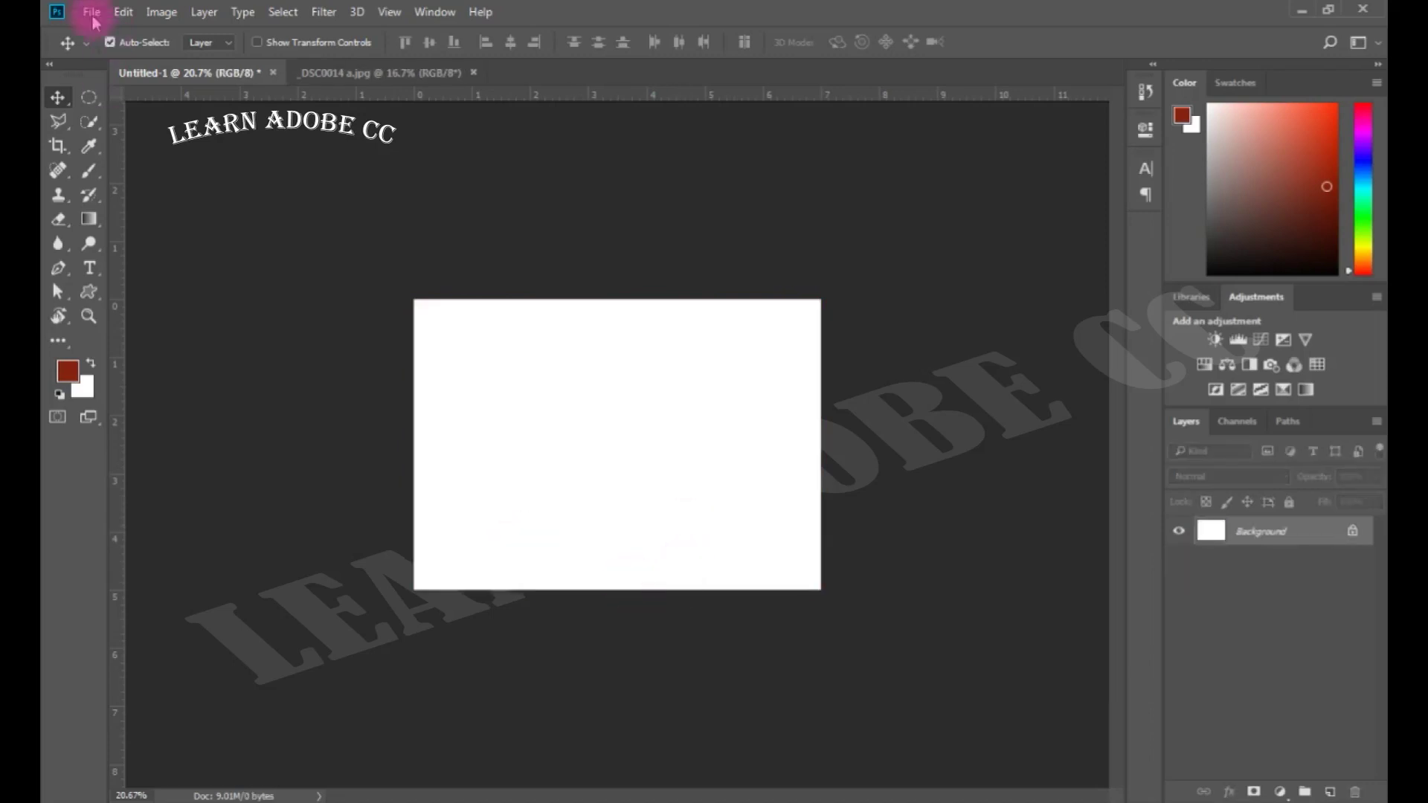
- Open _DSC0014 a again as its own document
click(91, 12)
click(111, 50)
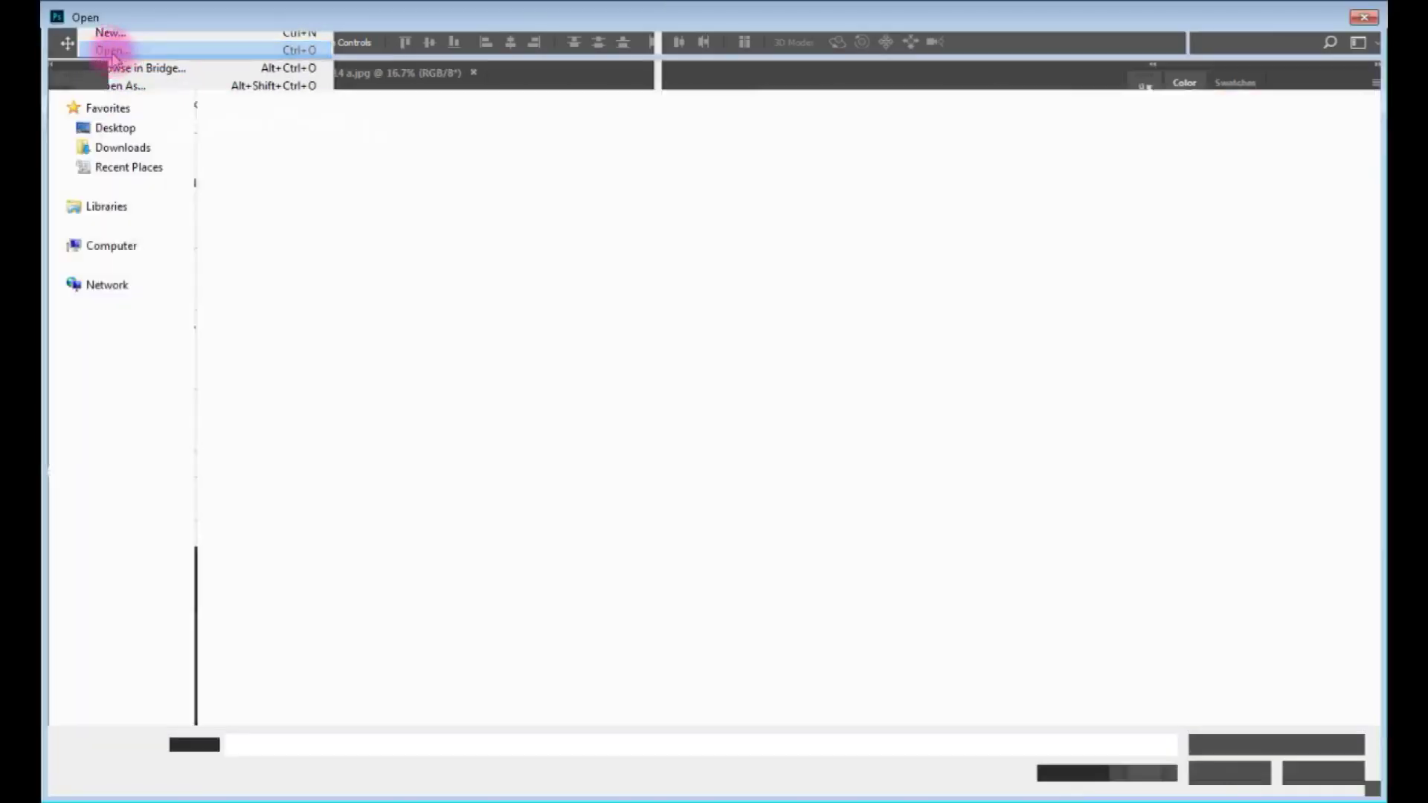
double_click(224, 376)
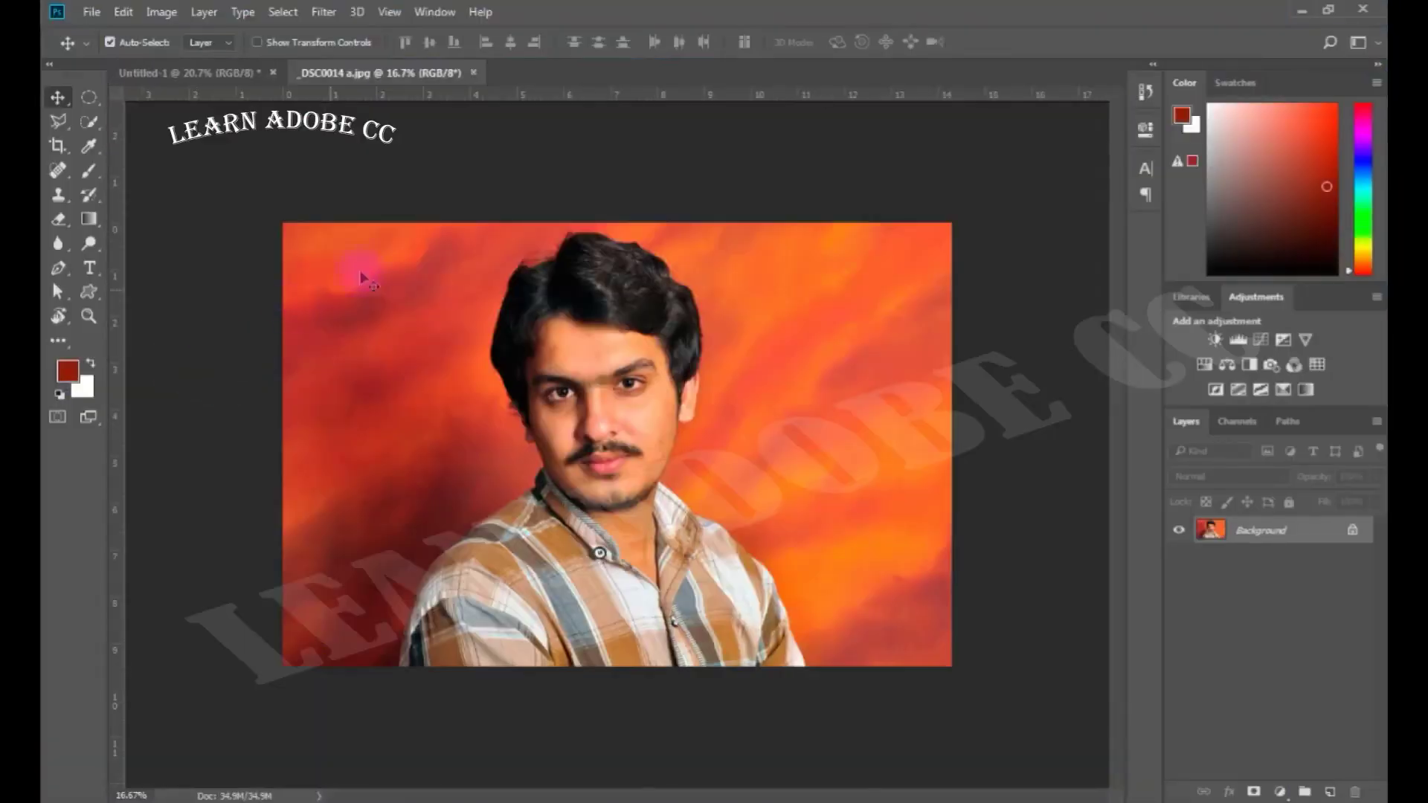
- Drag the portrait from its tab onto Untitled-1 as a new Layer 1, dismissing a Background-layer warning
click(223, 74)
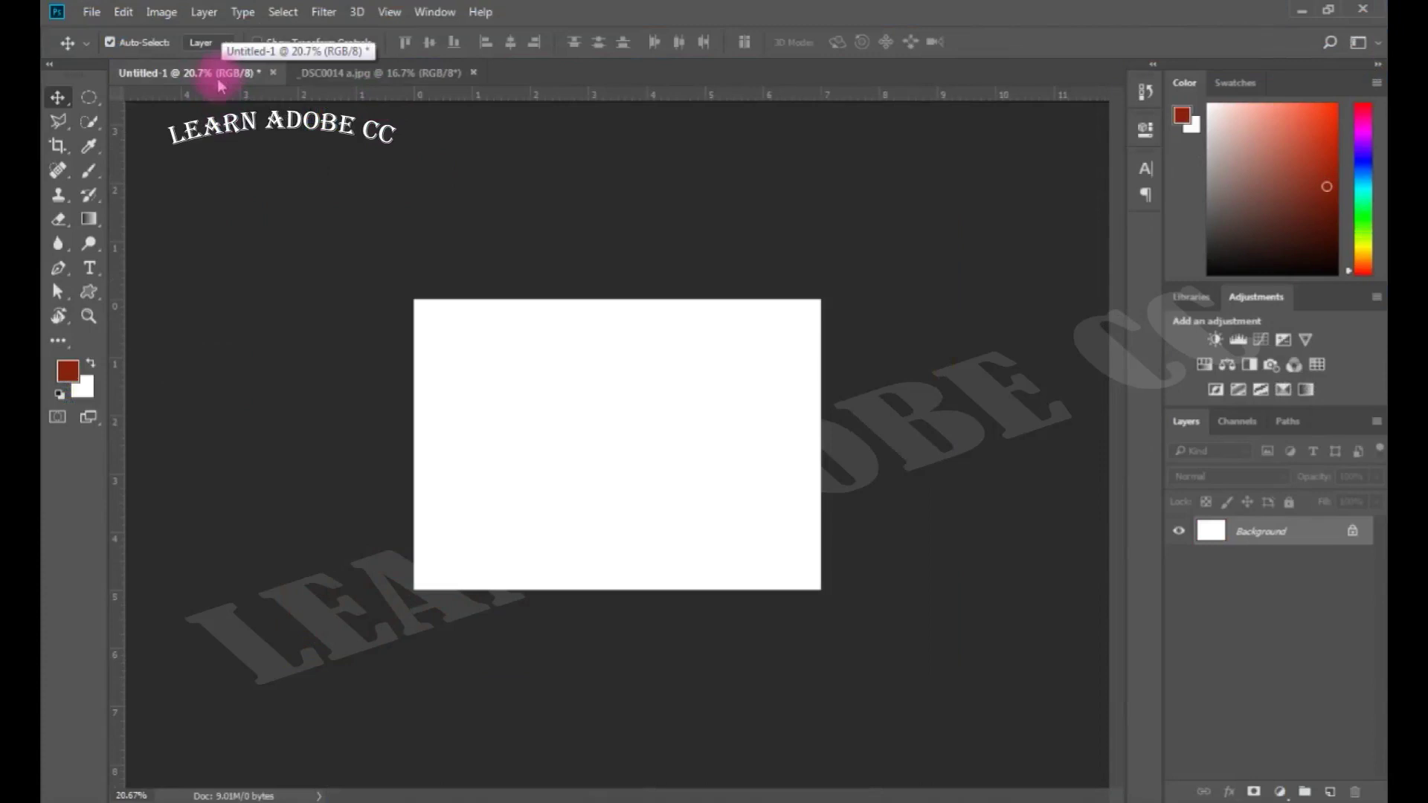
drag(482, 393, 383, 77)
click(855, 360)
click(440, 74)
drag(456, 373, 192, 77)
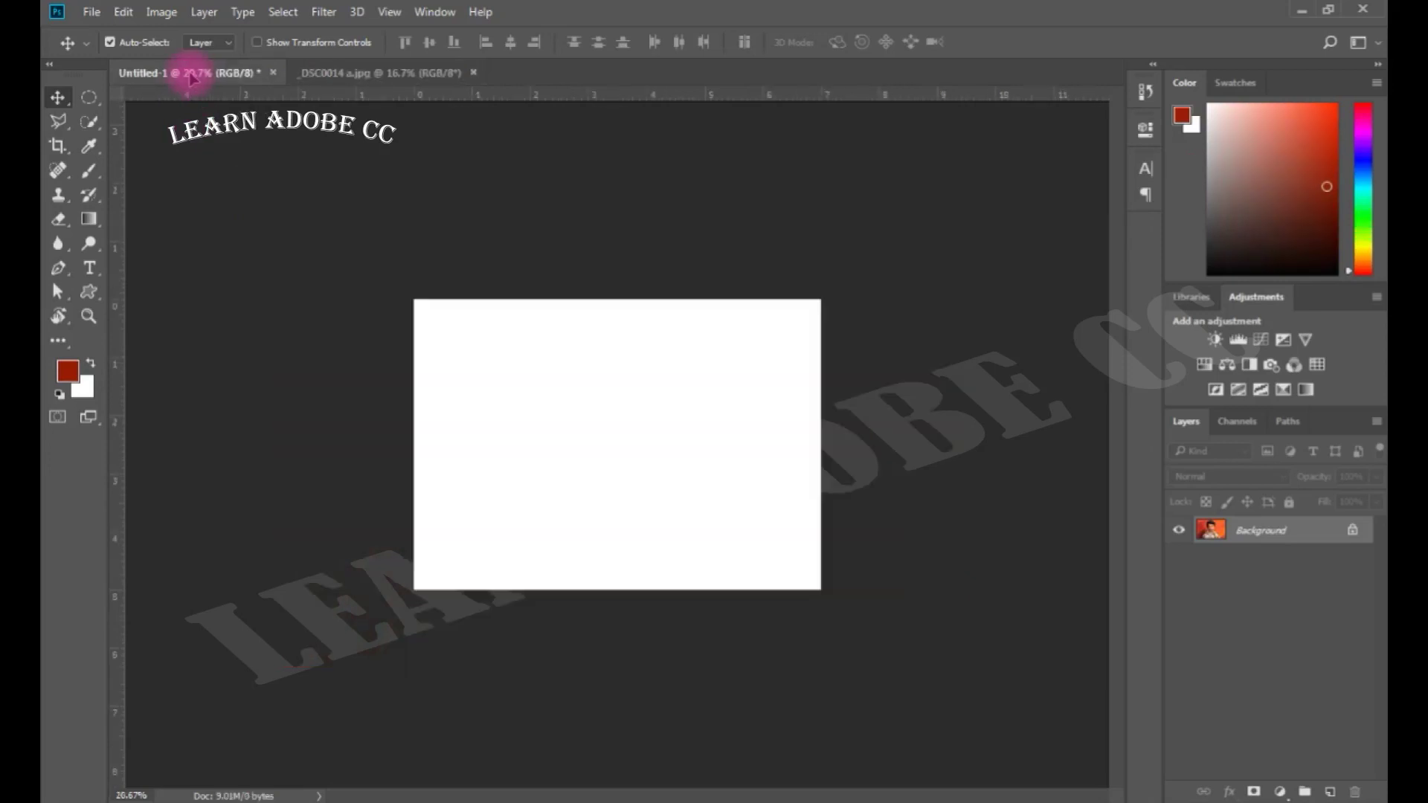
drag(191, 77, 560, 407)
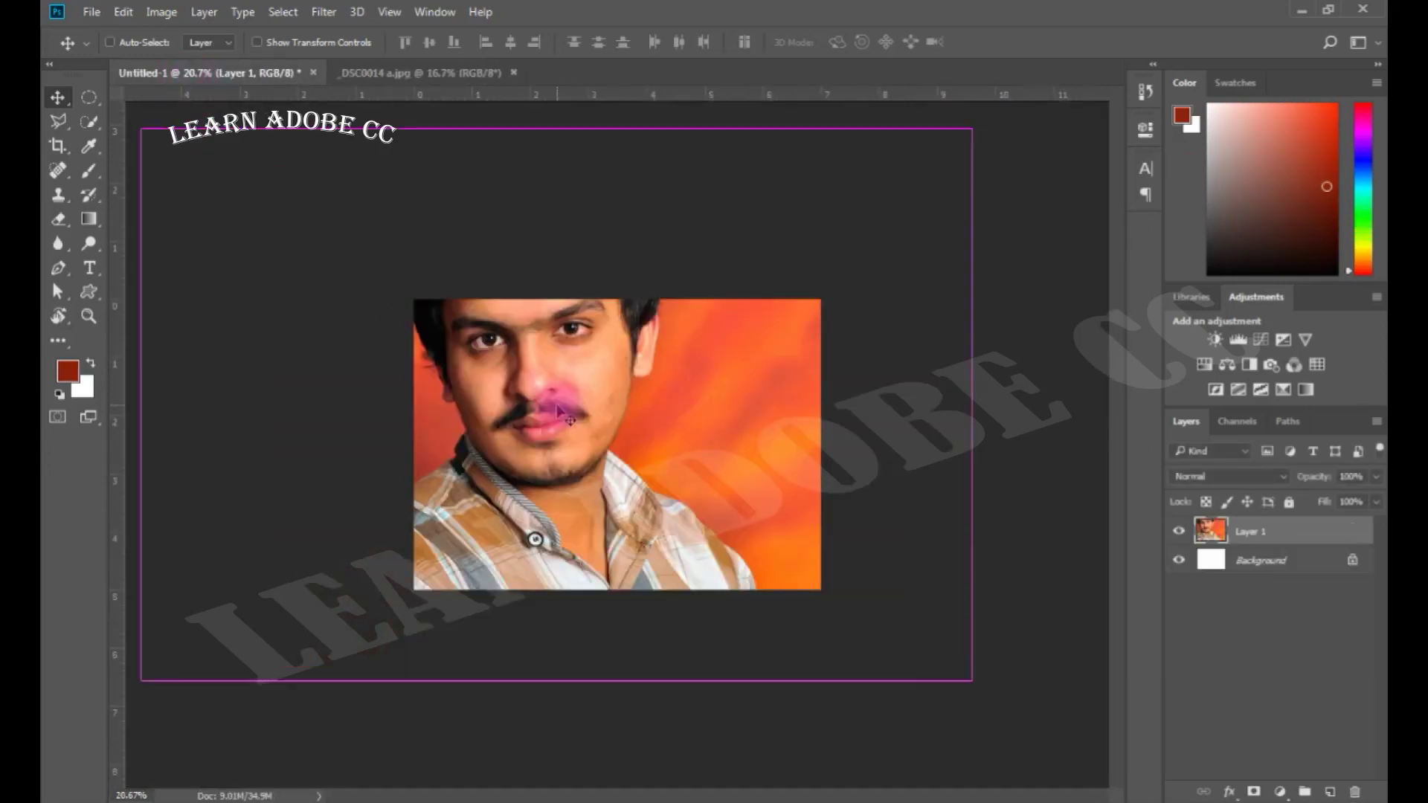
- Convert Layer 1 to a smart object and show its Free Transform handles at 100%
key(ctrl+0)
key(ctrl+minus)
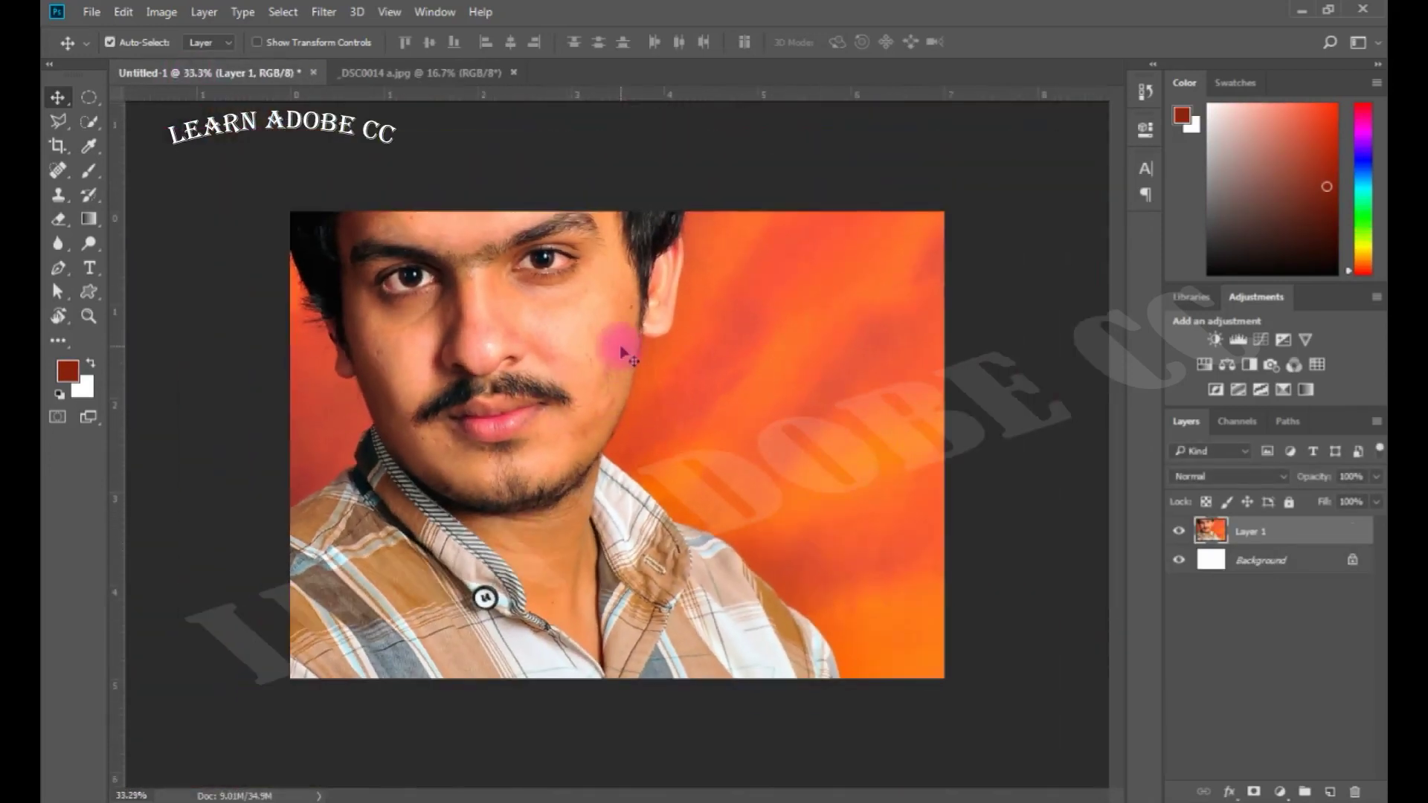
right_click(1265, 530)
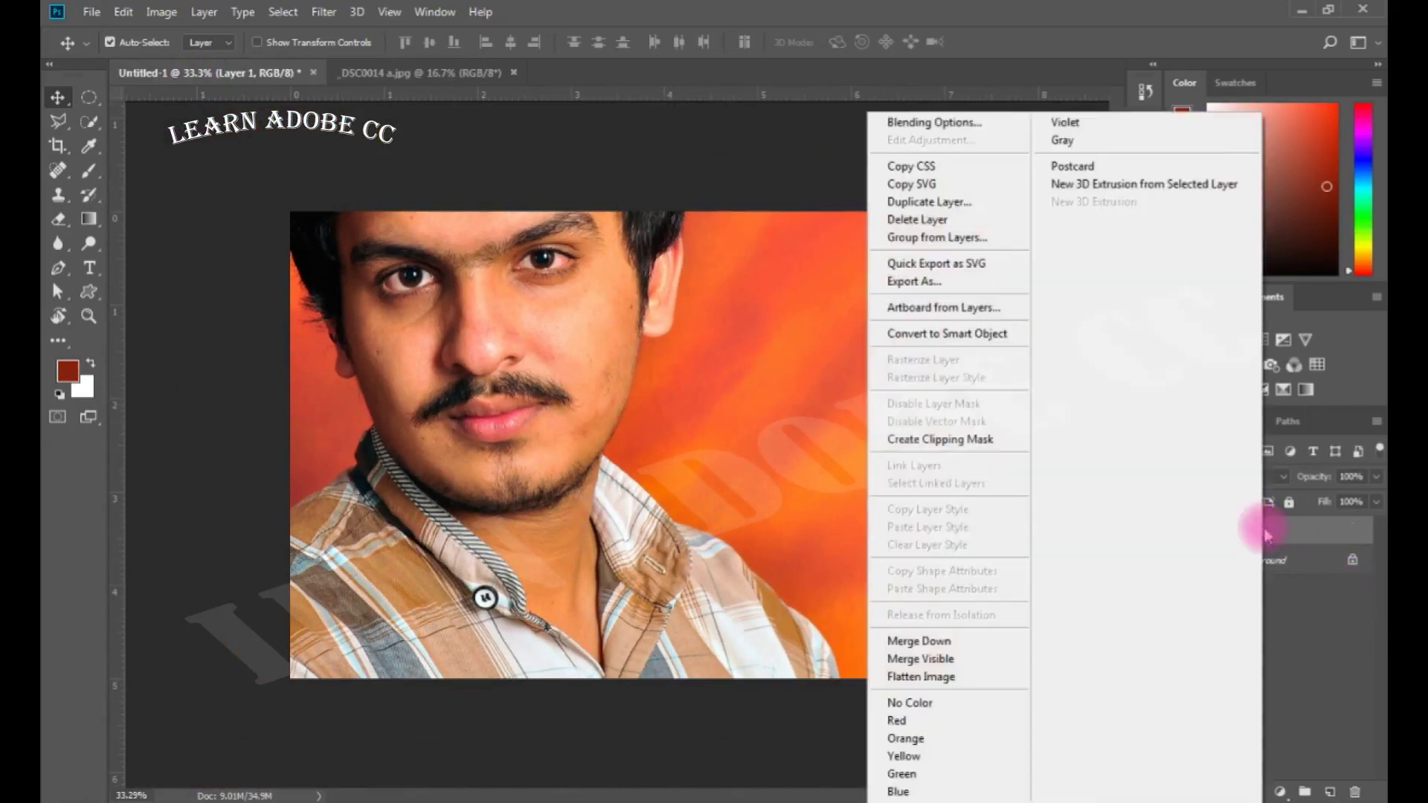
click(954, 340)
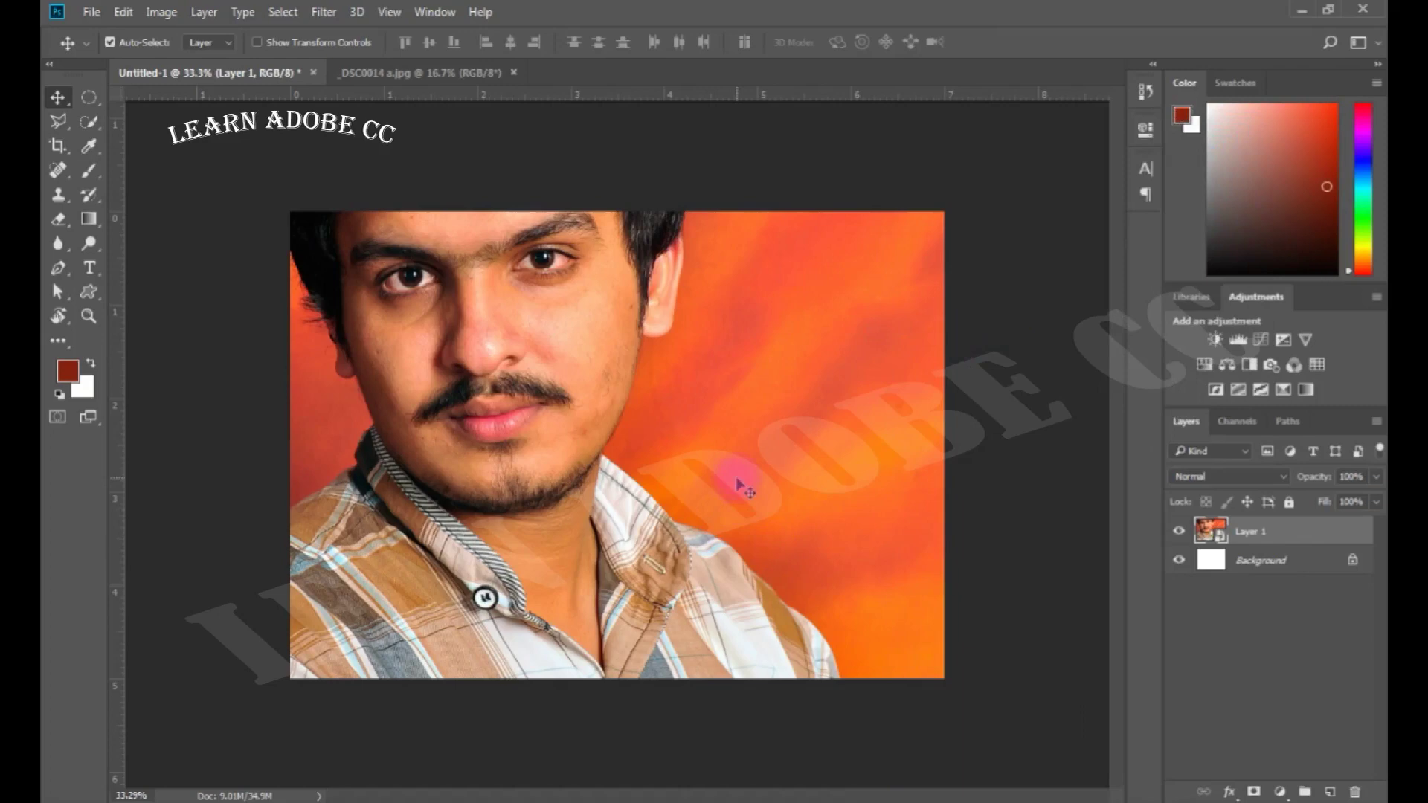
scroll(739, 485, up, 2)
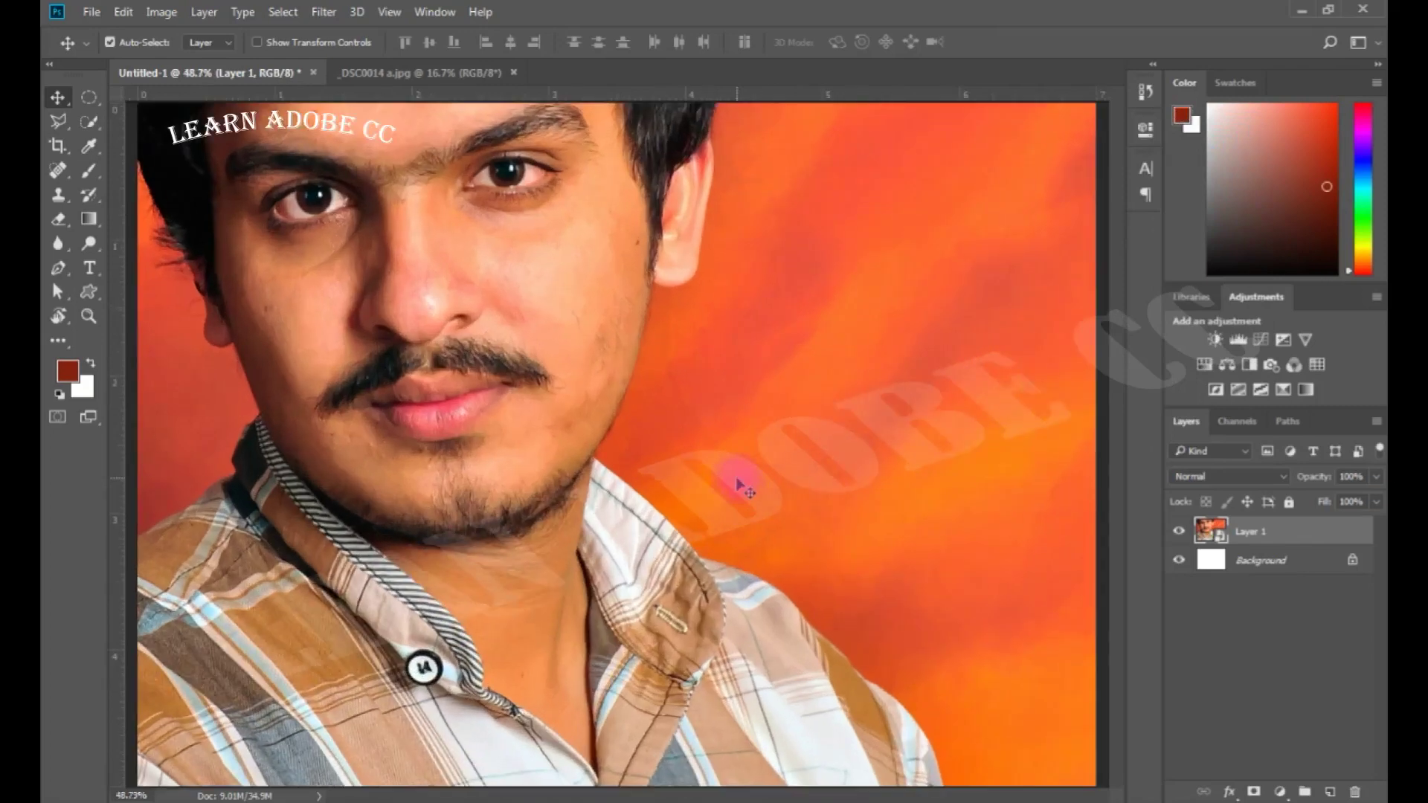
key(ctrl+t)
key(ctrl+0)
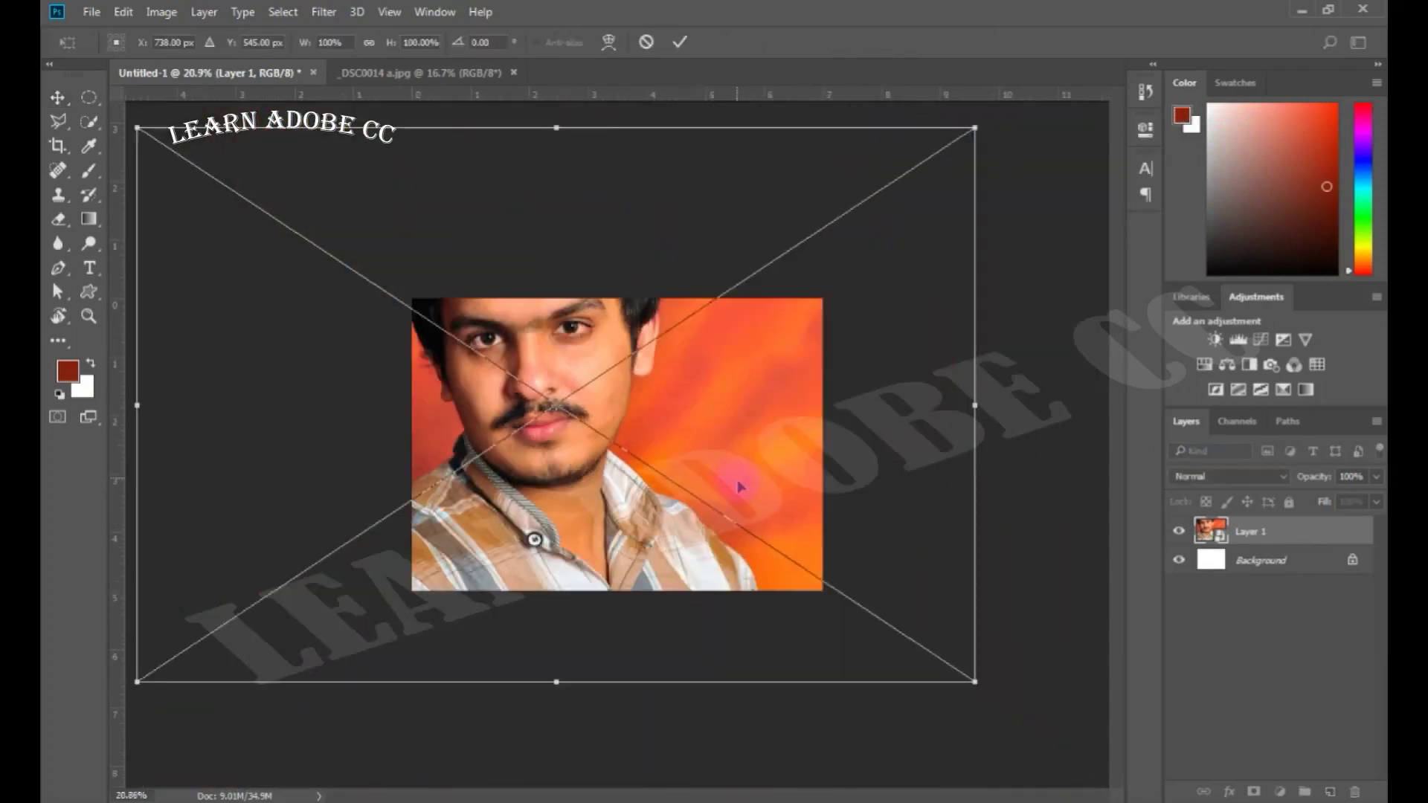
- Scale the smart-object portrait to about 51%, position it over the canvas, and commit
drag(417, 457, 505, 462)
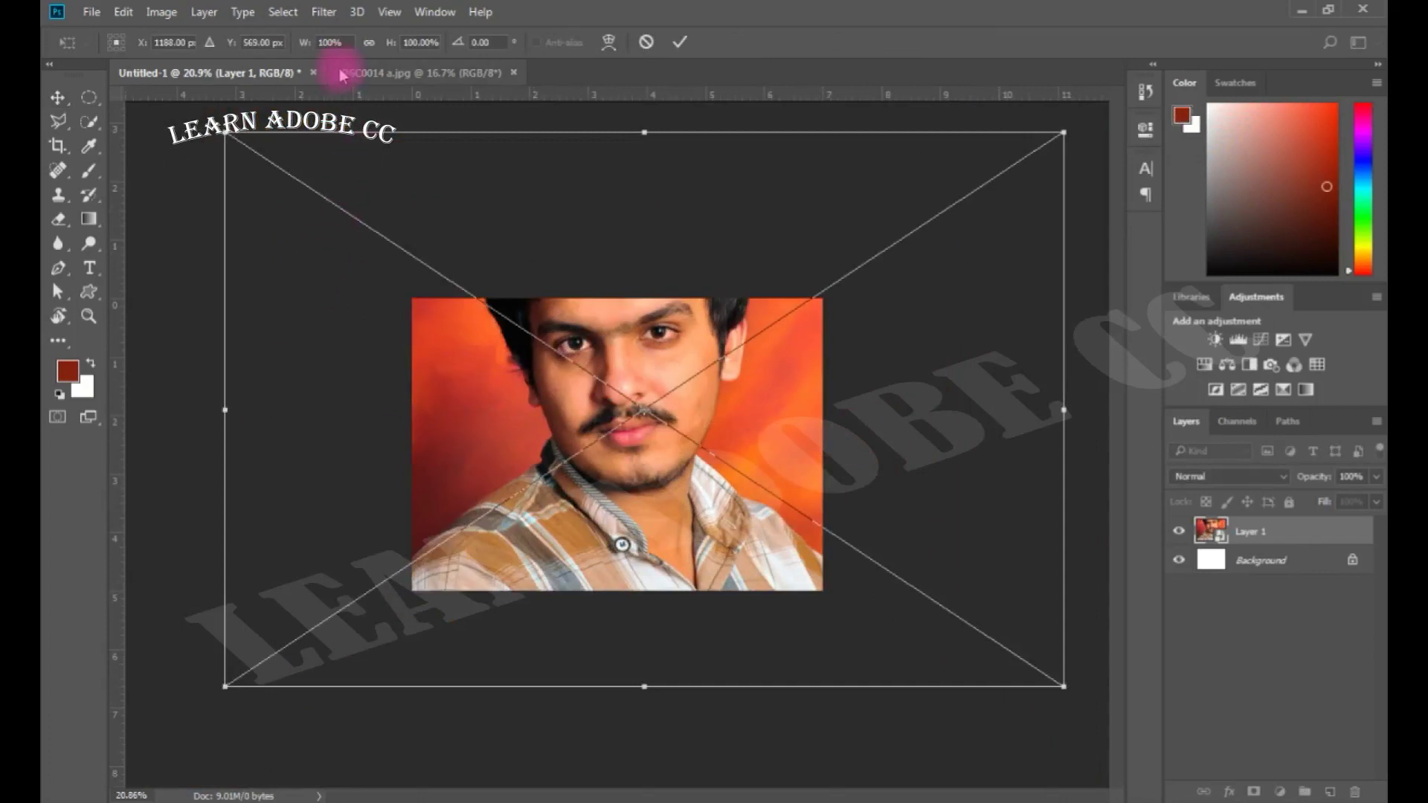
drag(1069, 145, 904, 337)
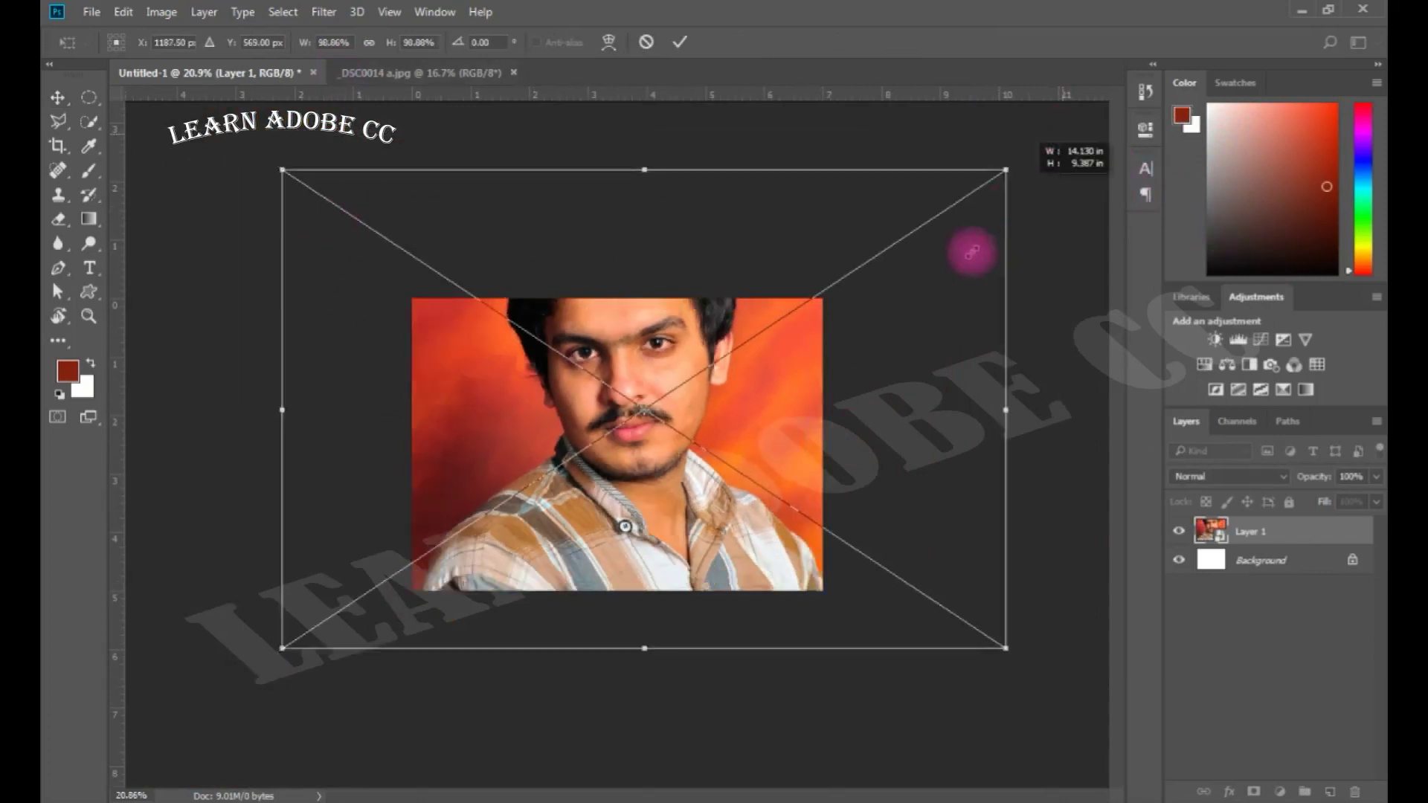
drag(746, 372, 709, 409)
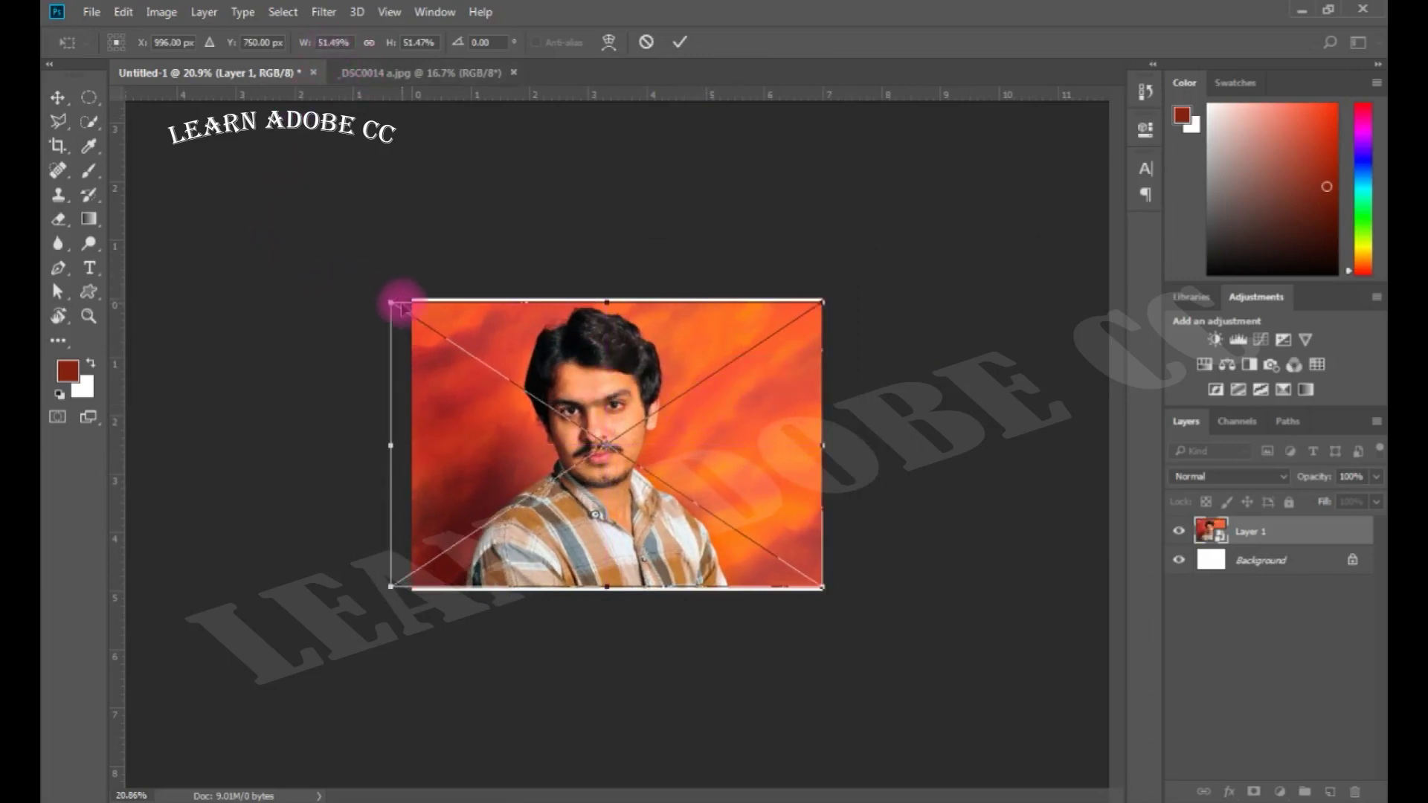
key(Return)
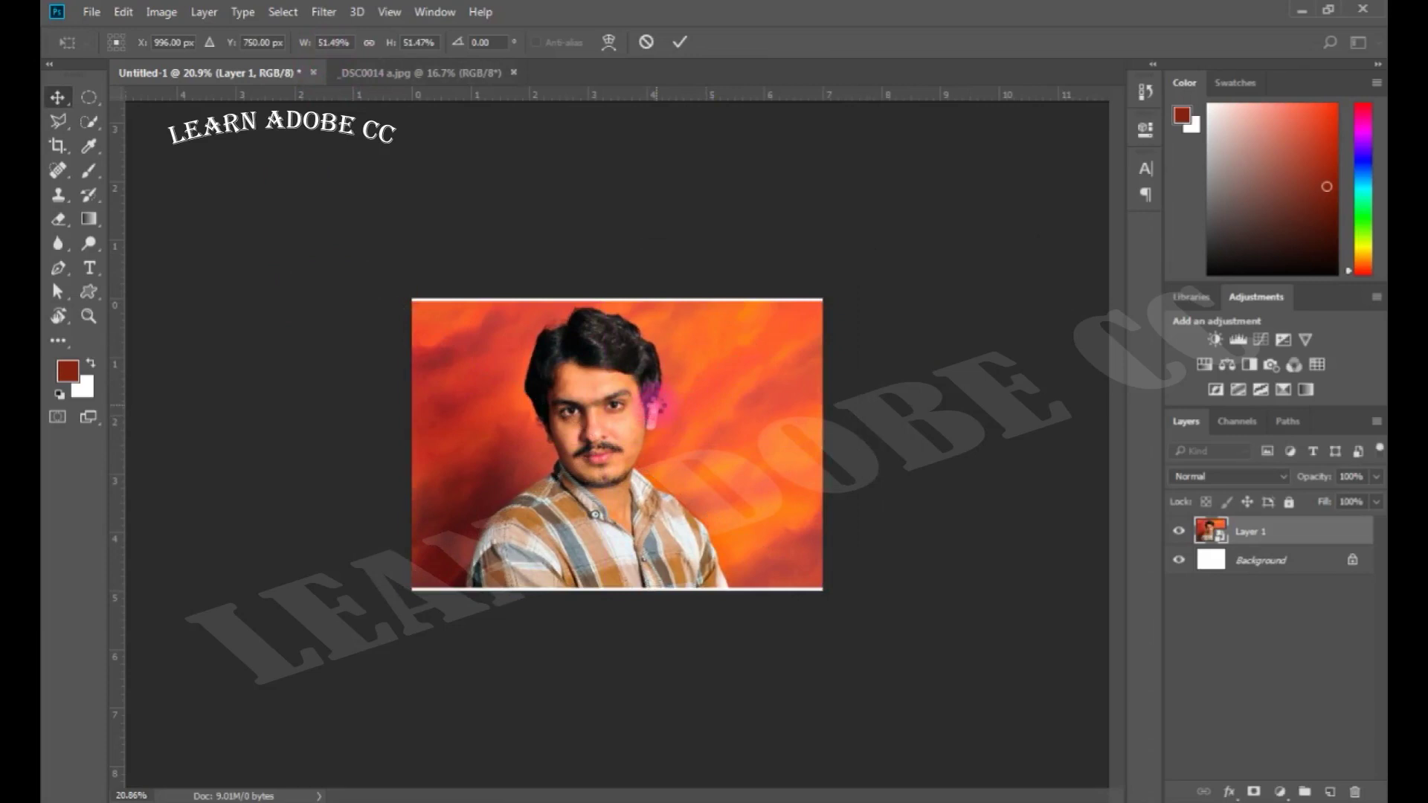
key(ctrl+0)
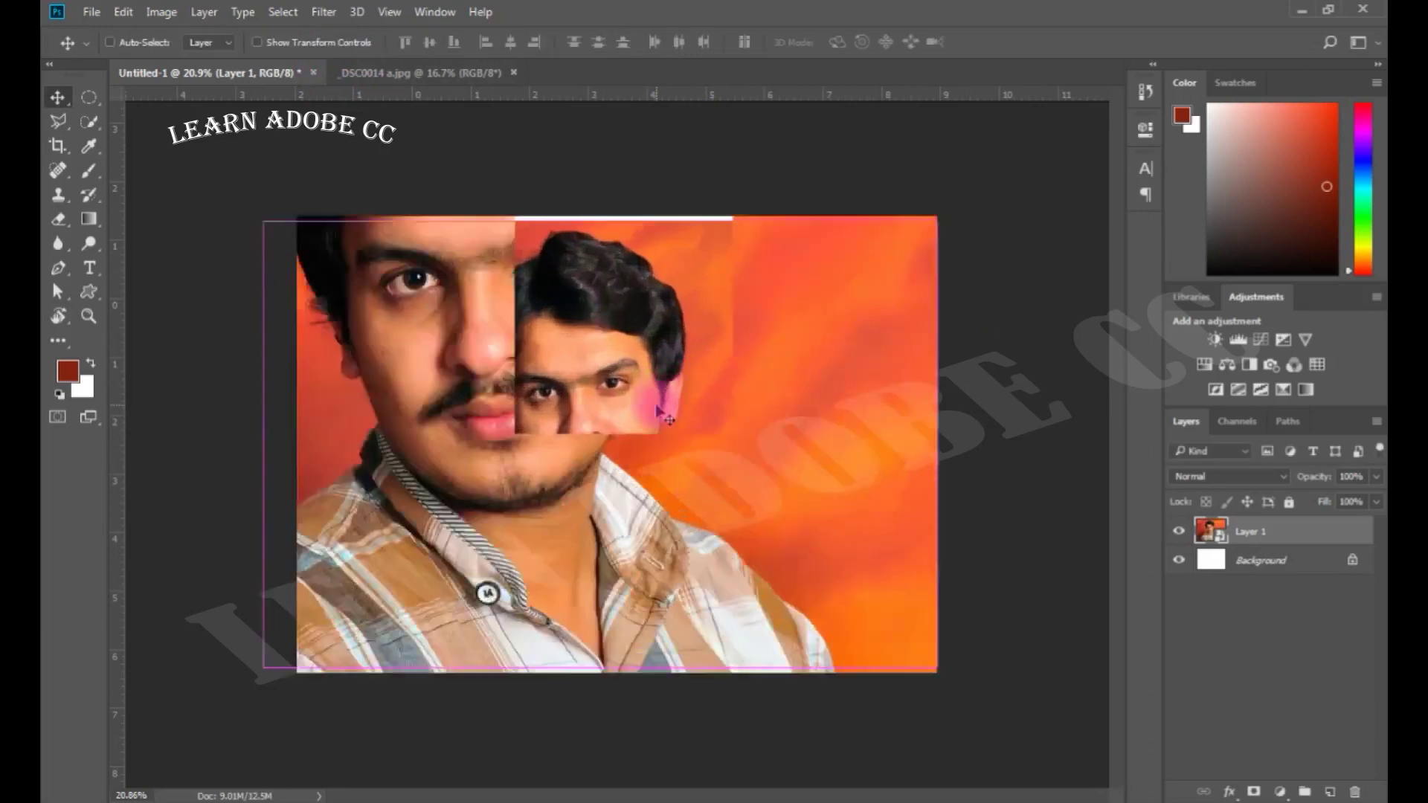
key(ctrl+t)
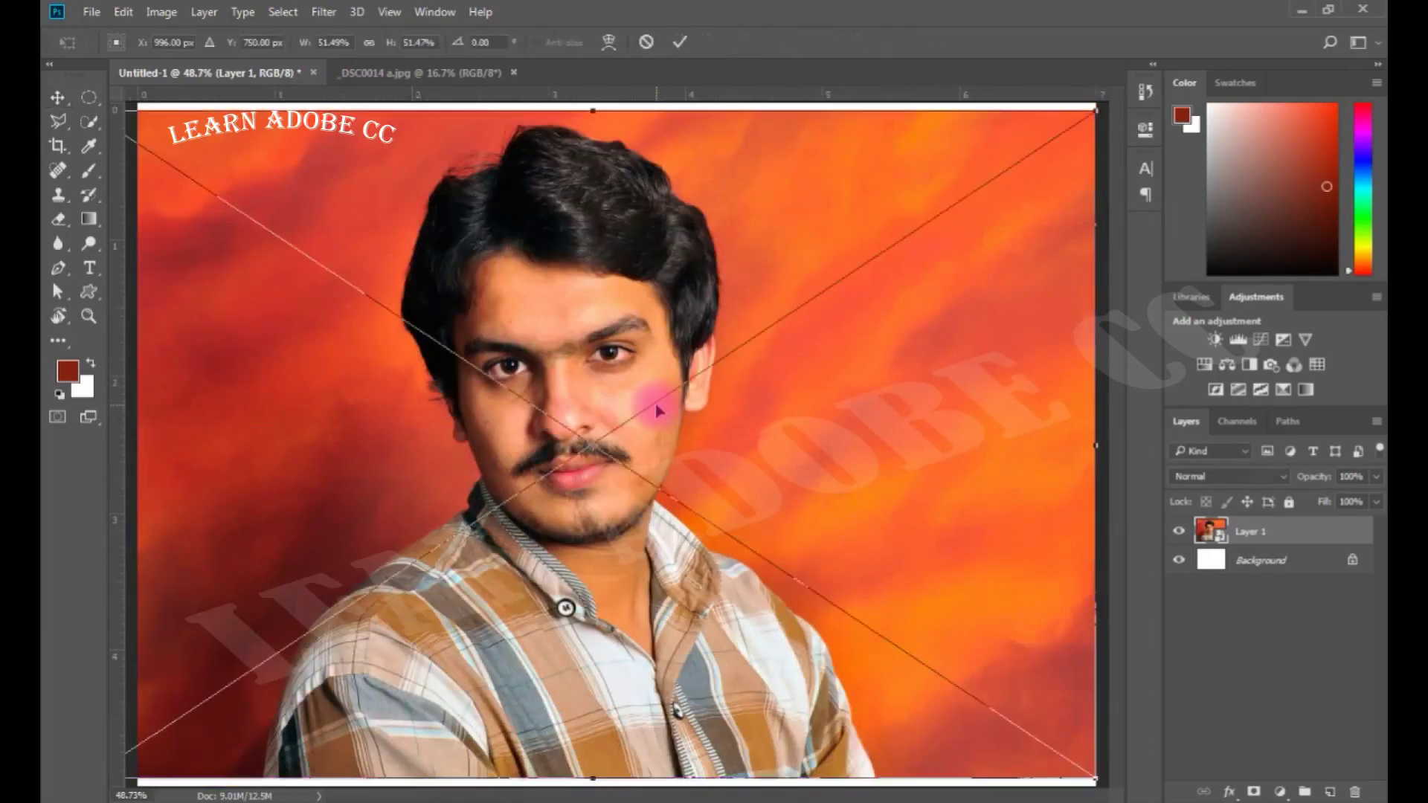
key(ctrl+0)
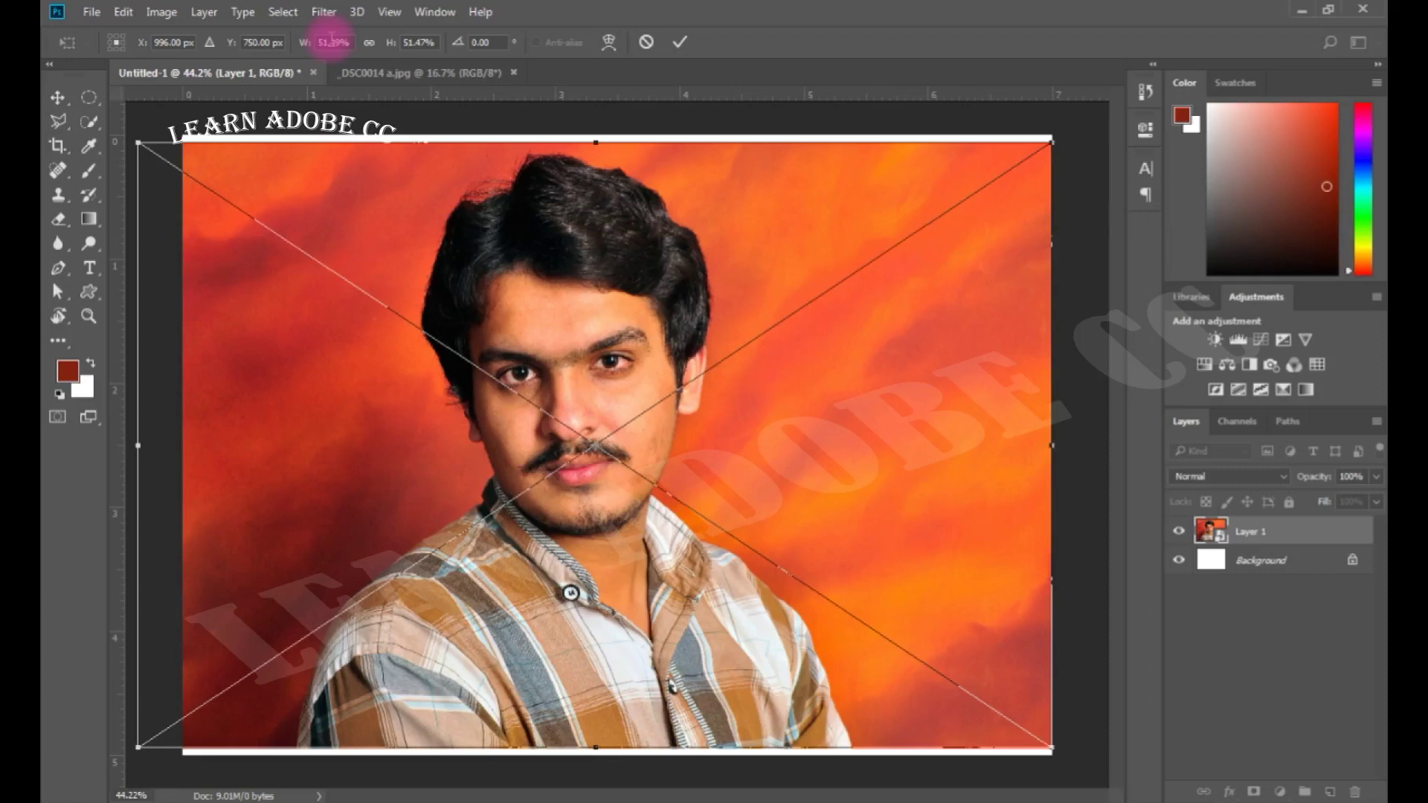
key(Return)
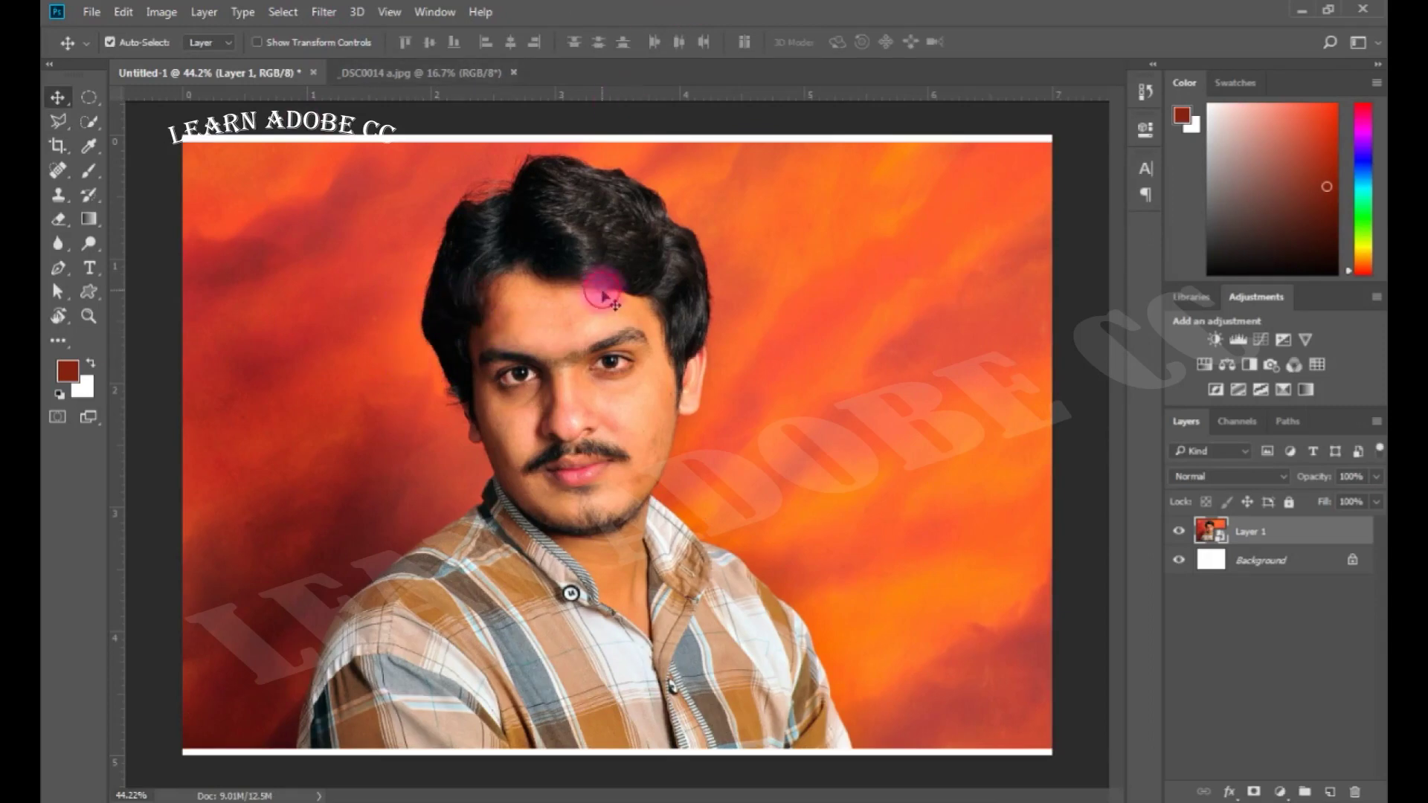
- Delete Layer 1, place _DSC0014 from Bridge once more, then delete that layer too
key(Delete)
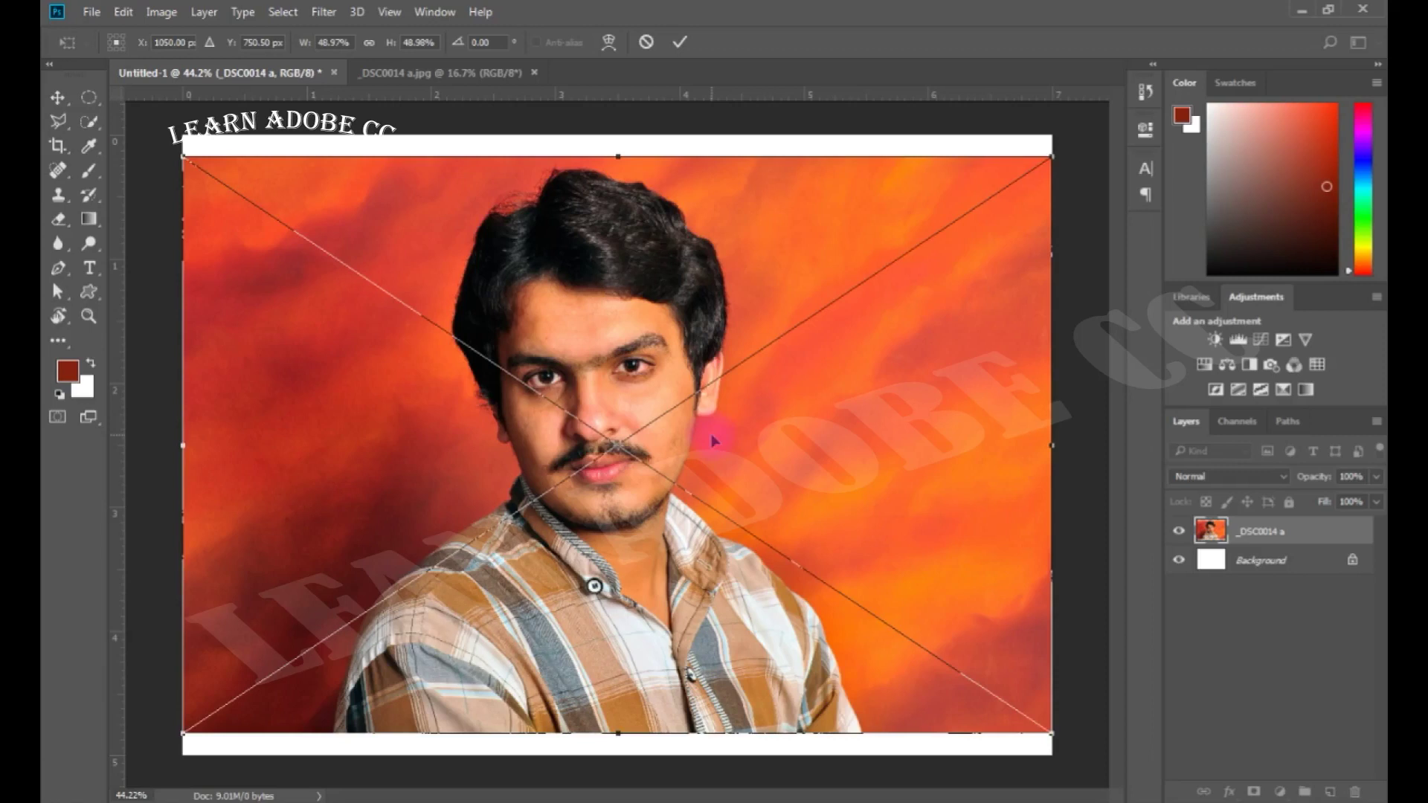
key(Return)
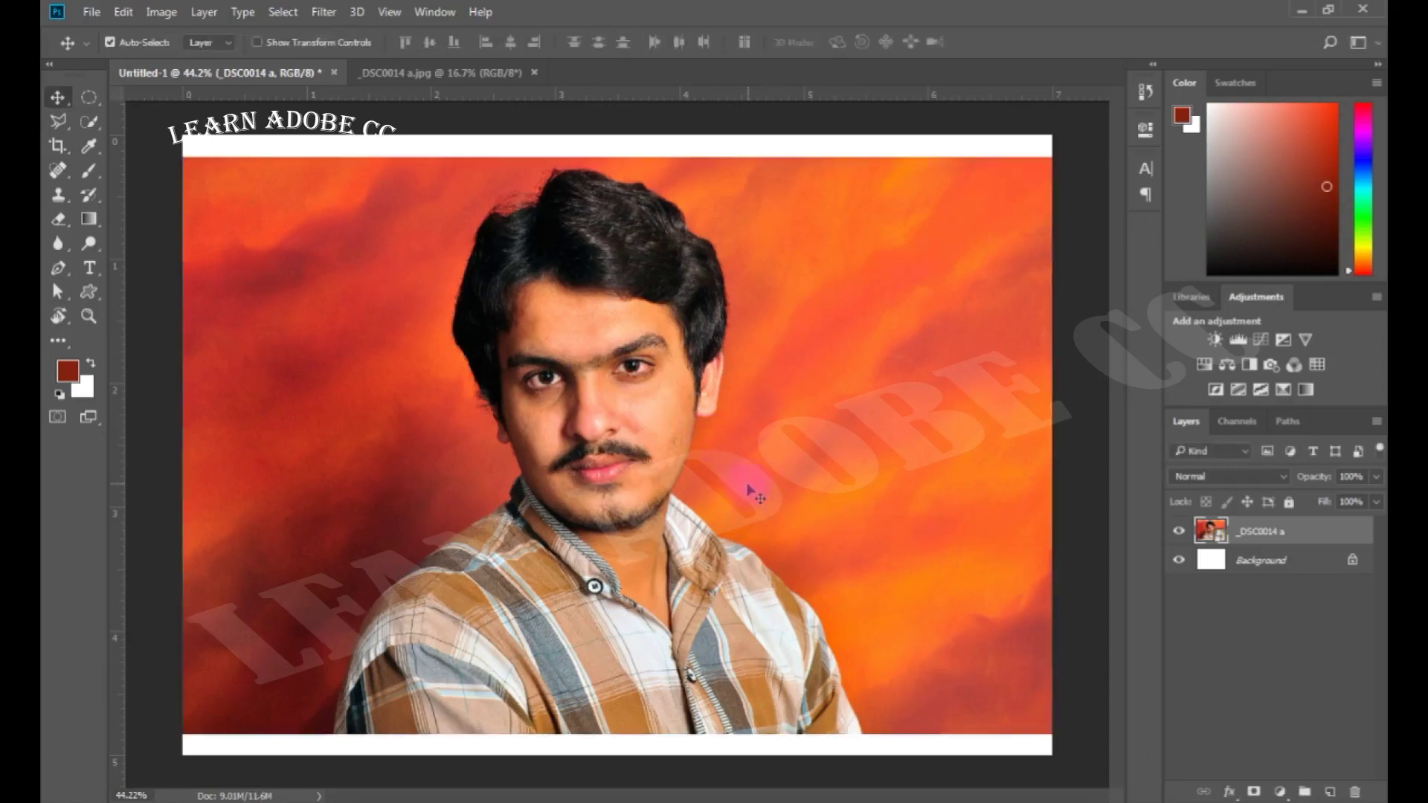
key(Delete)
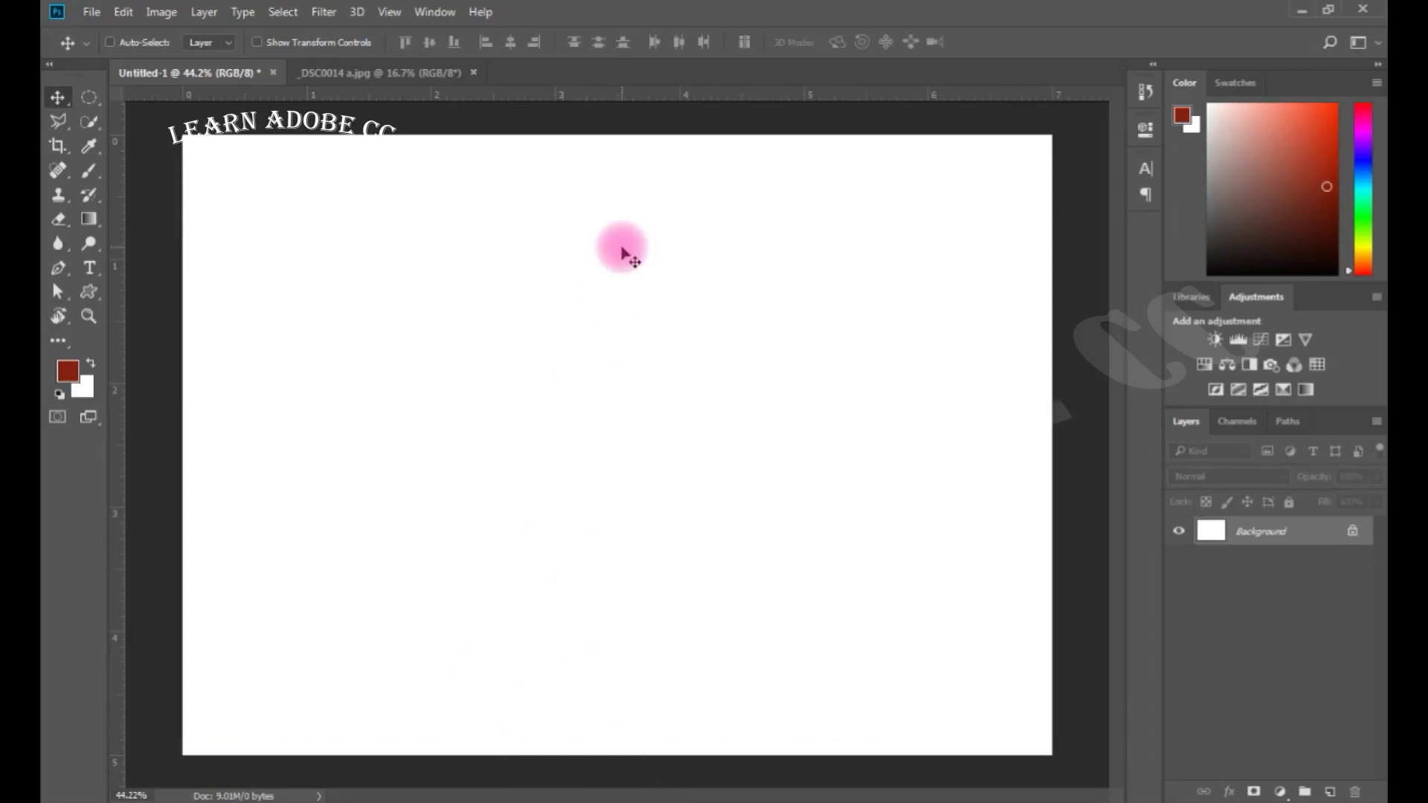
- Turn off 'Always Create Smart Objects when Placing' in General Preferences and confirm
click(124, 12)
mouse_move(154, 739)
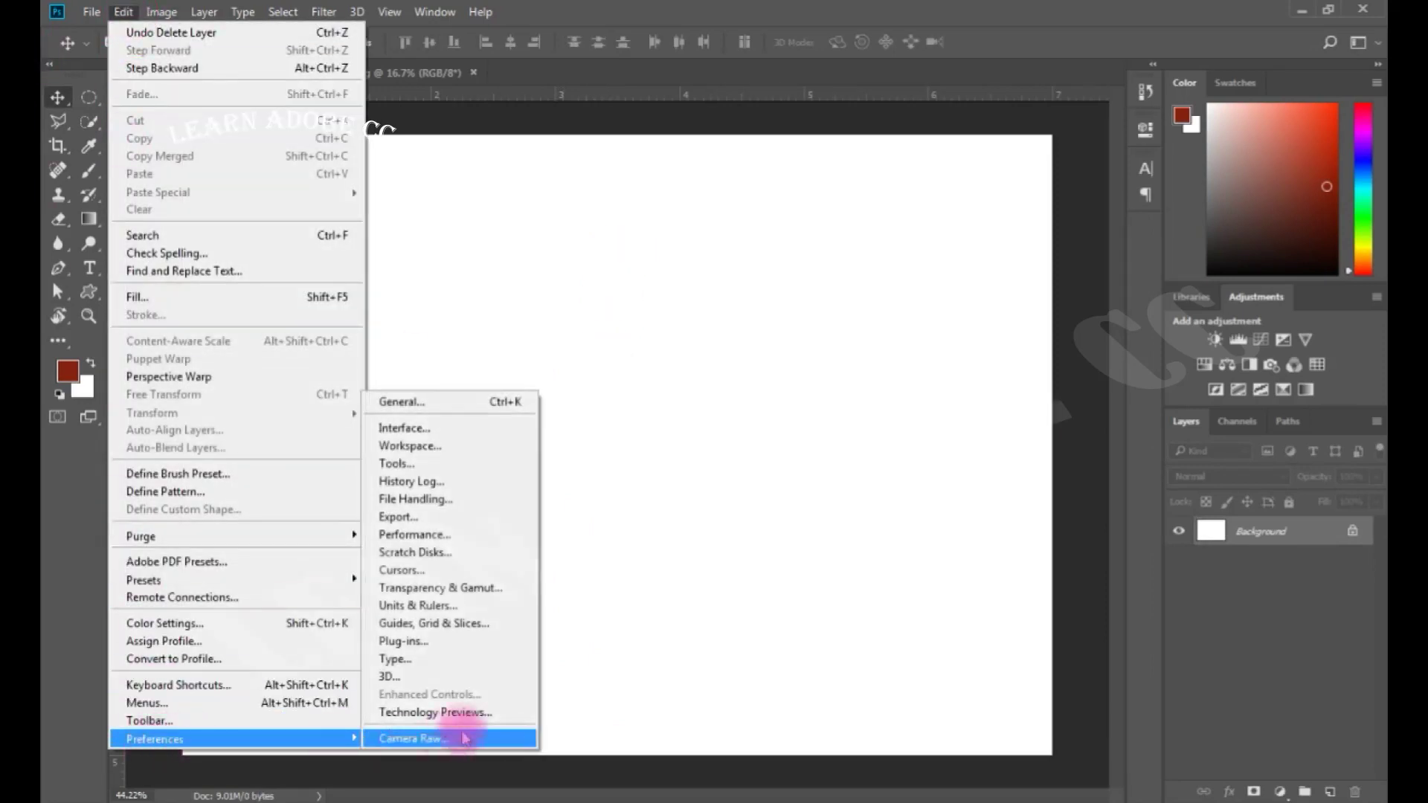
click(466, 404)
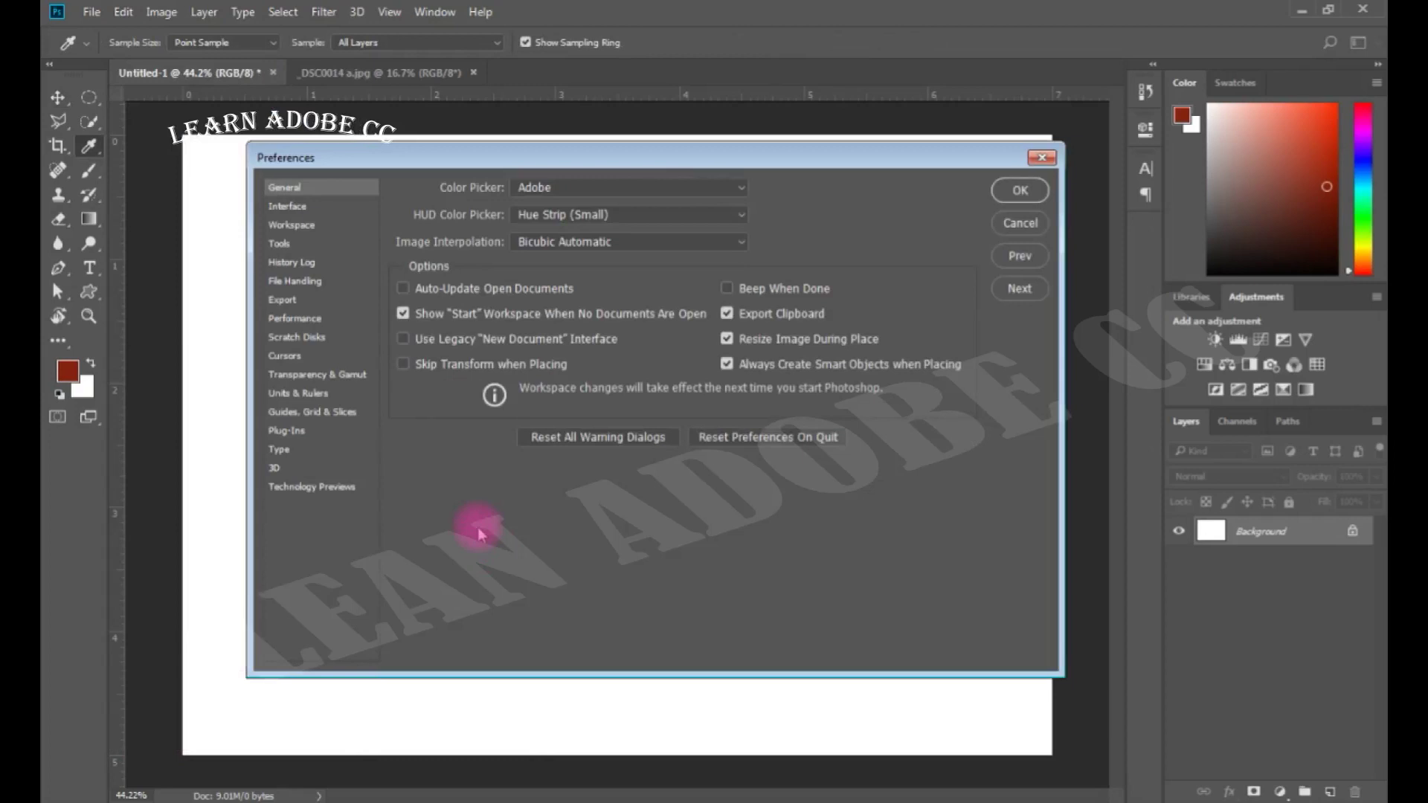
drag(790, 160, 739, 150)
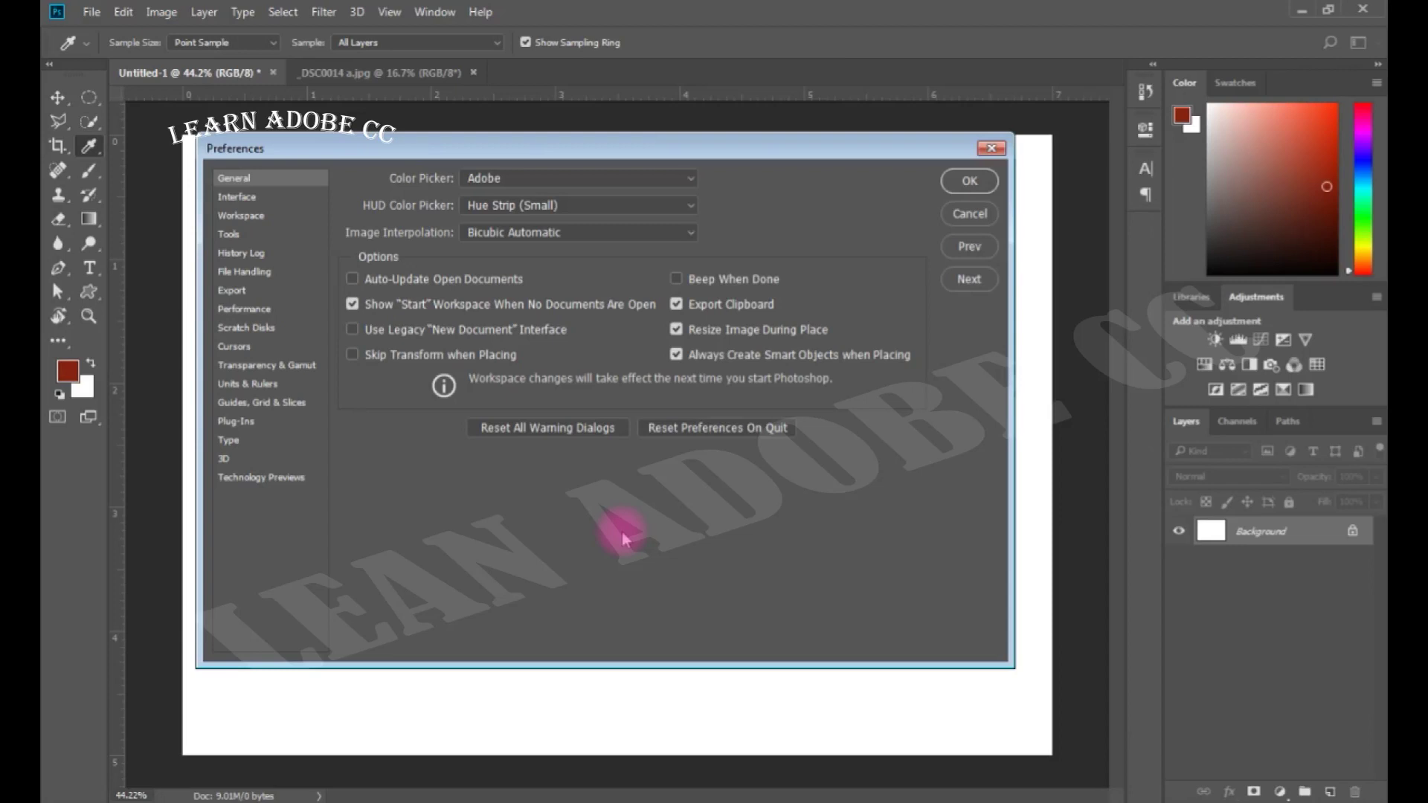
drag(718, 157, 722, 157)
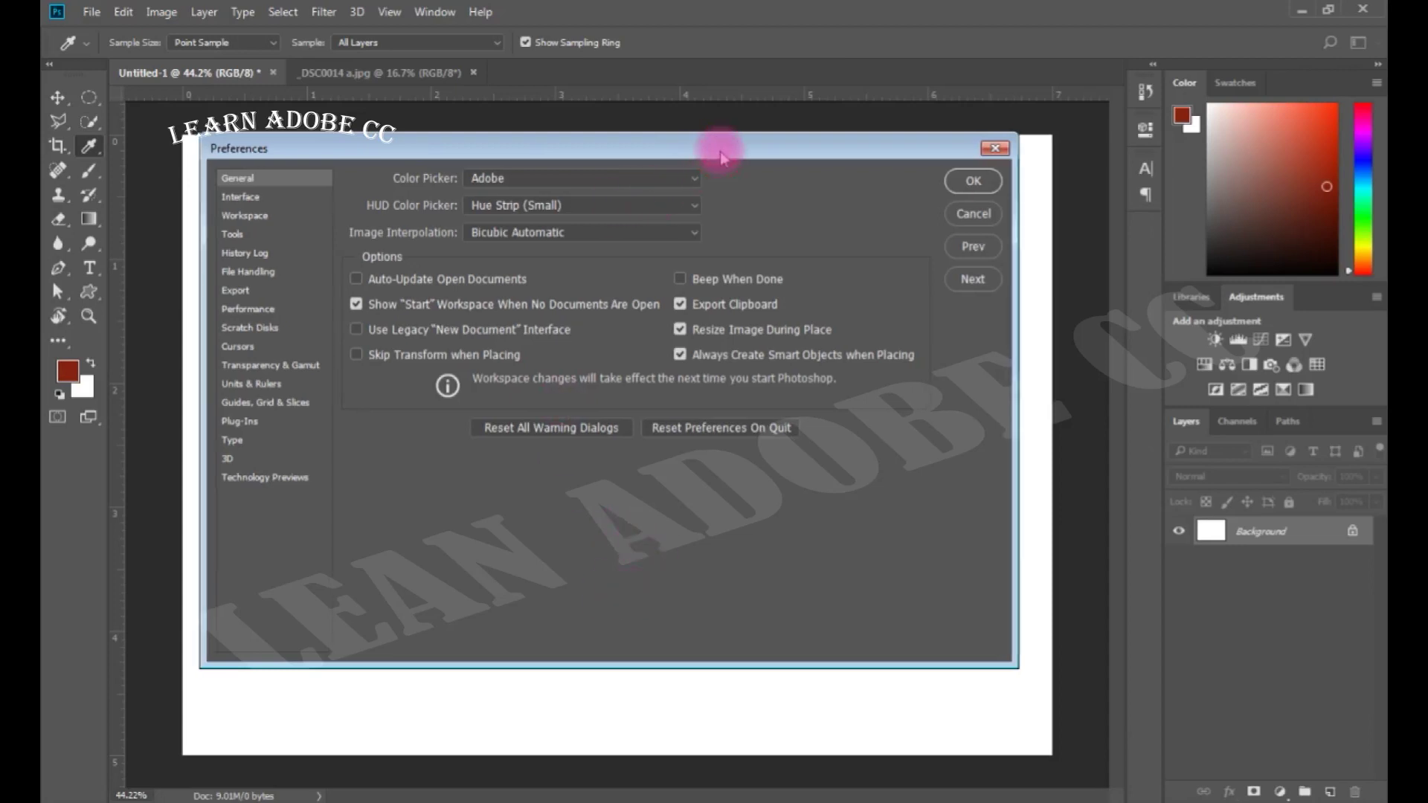
click(680, 356)
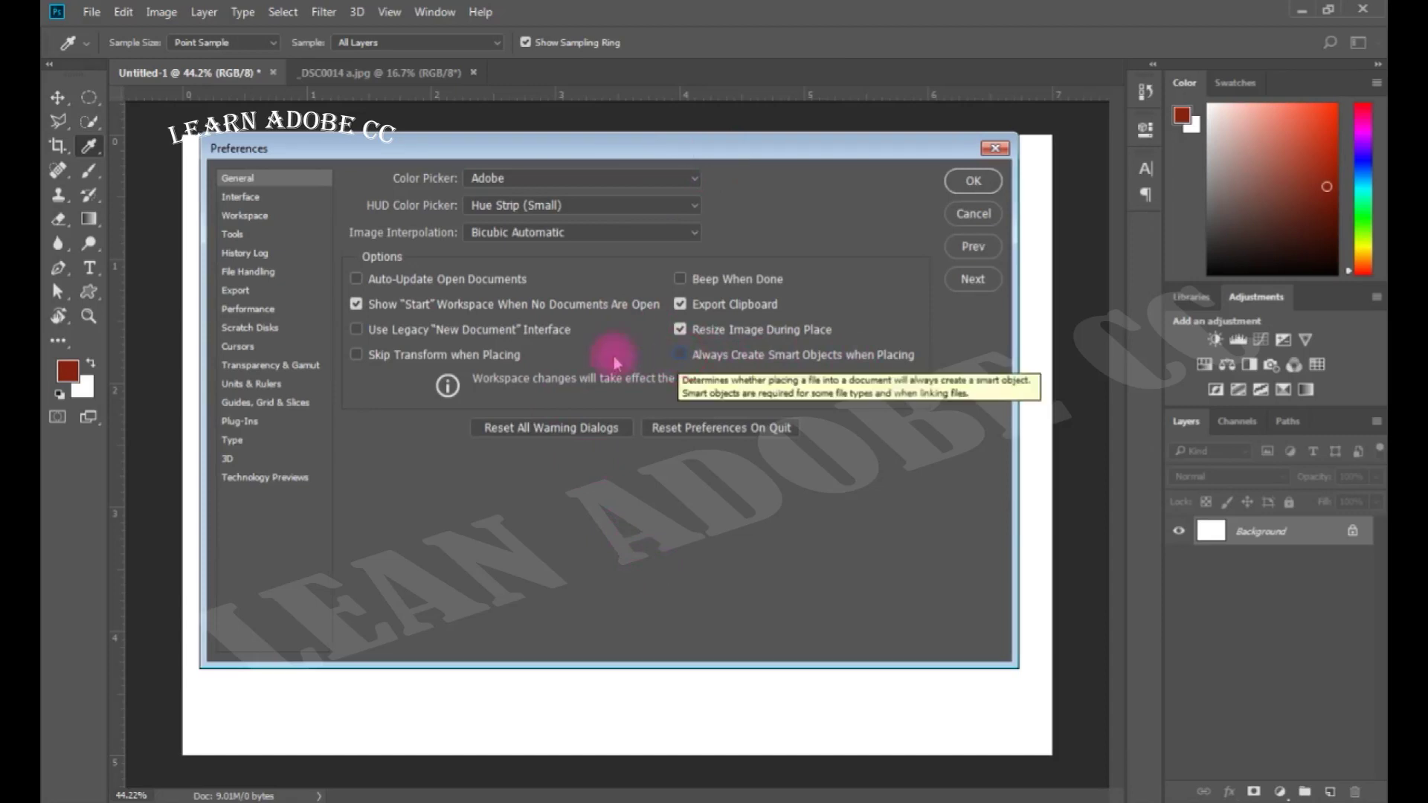
click(971, 180)
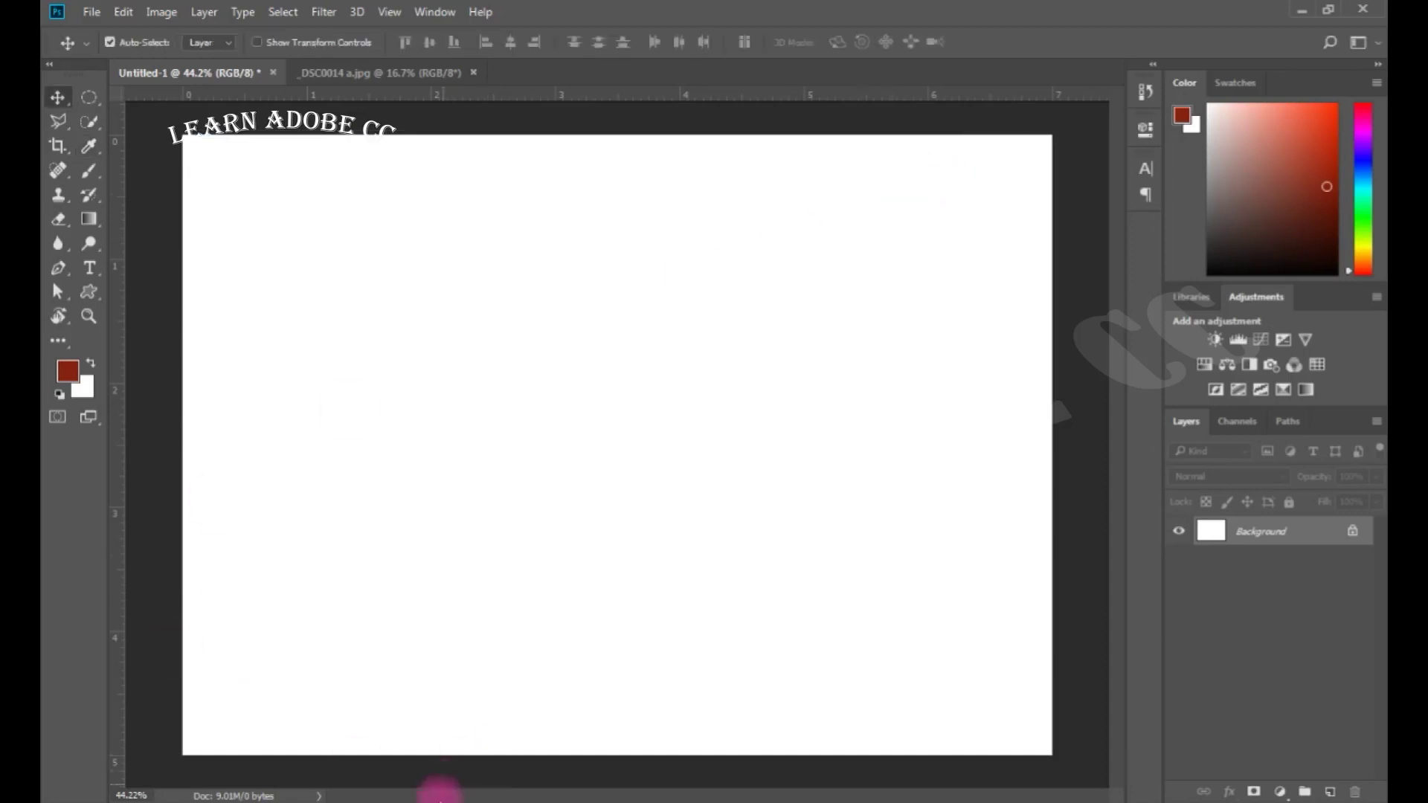
- Drag the _DSC0014 photo from Bridge onto the blank document and commit the placement
click(444, 799)
drag(440, 286, 566, 798)
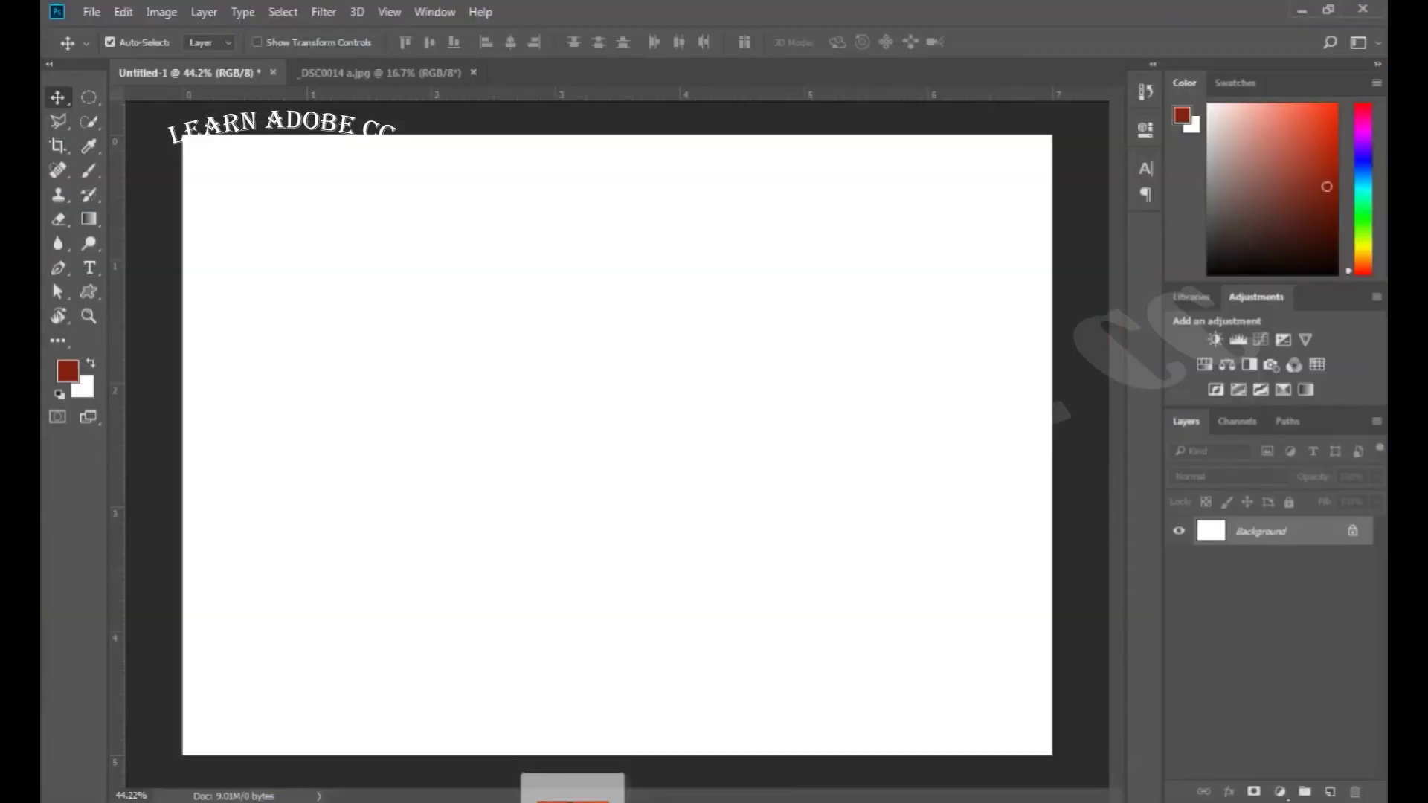
drag(565, 797, 570, 451)
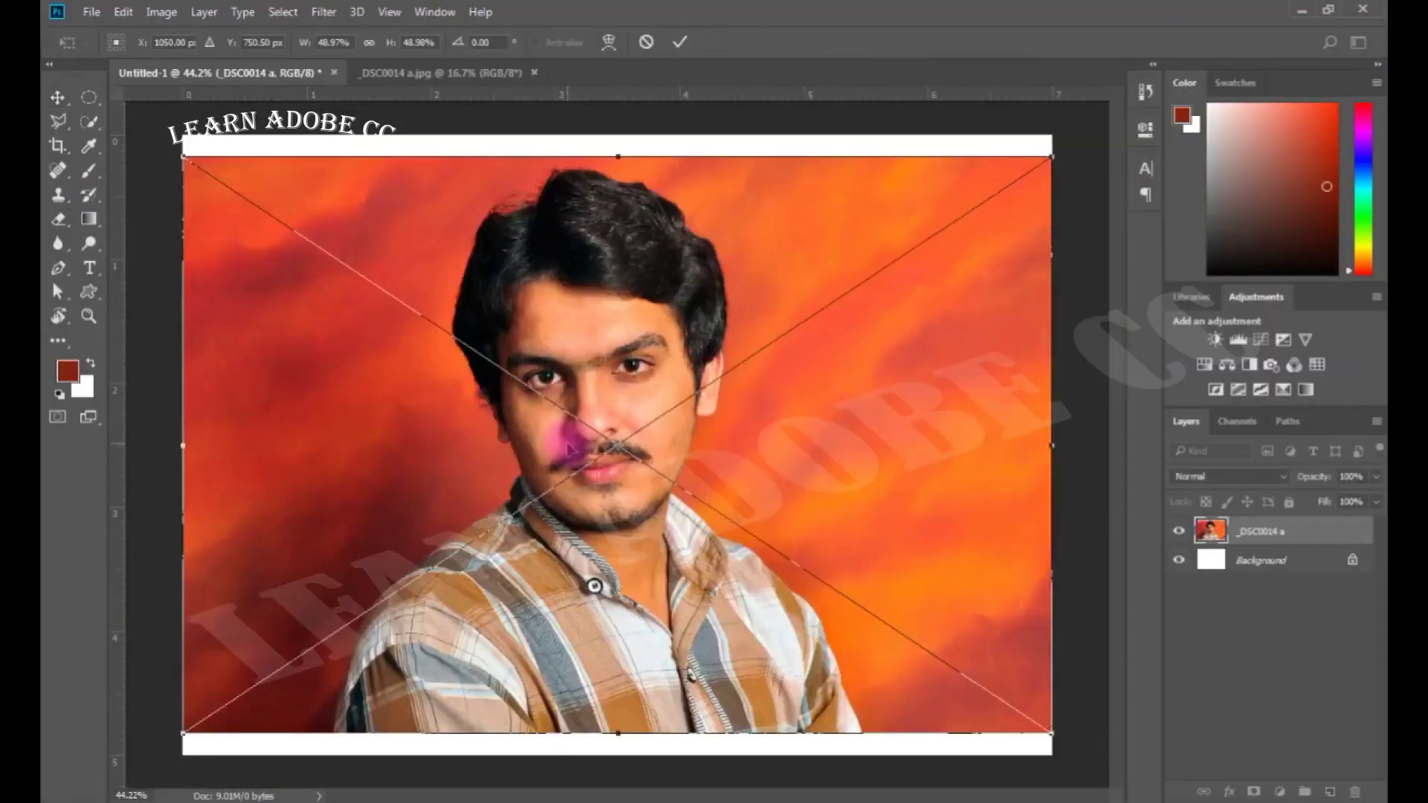
scroll(569, 446, up, 1)
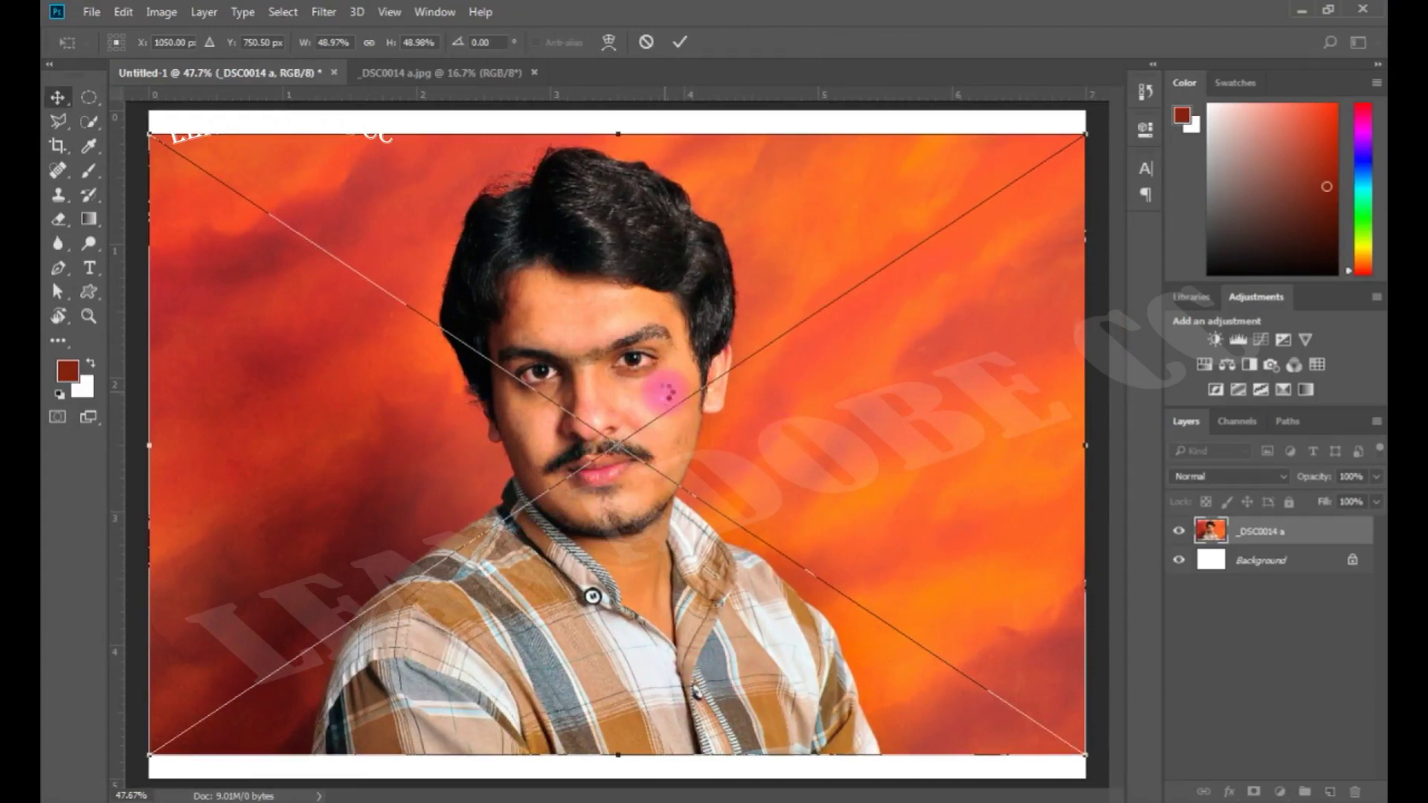
key(Return)
- Reopen General Preferences, close them unchanged, and switch to the Move tool
key(ctrl+k)
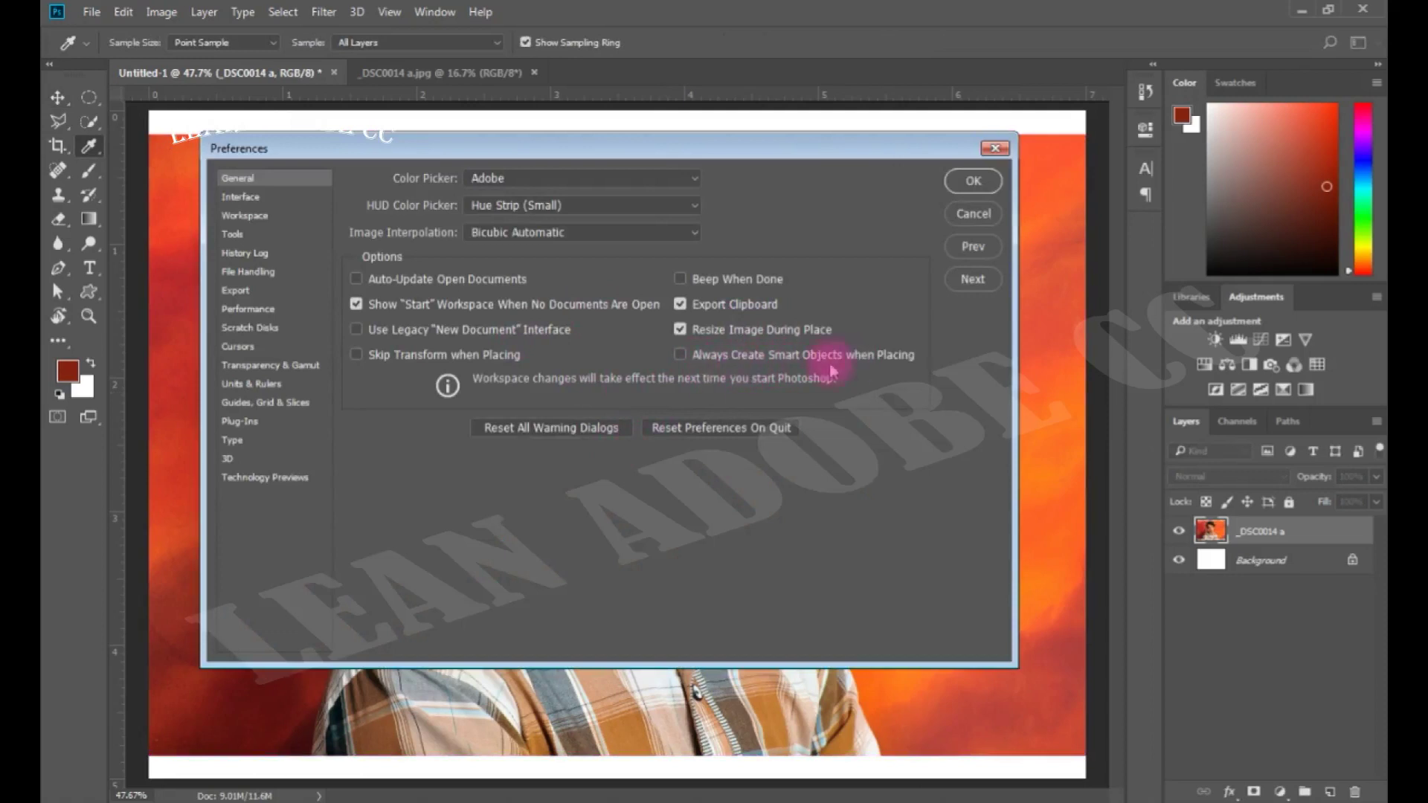
click(974, 215)
key(v)
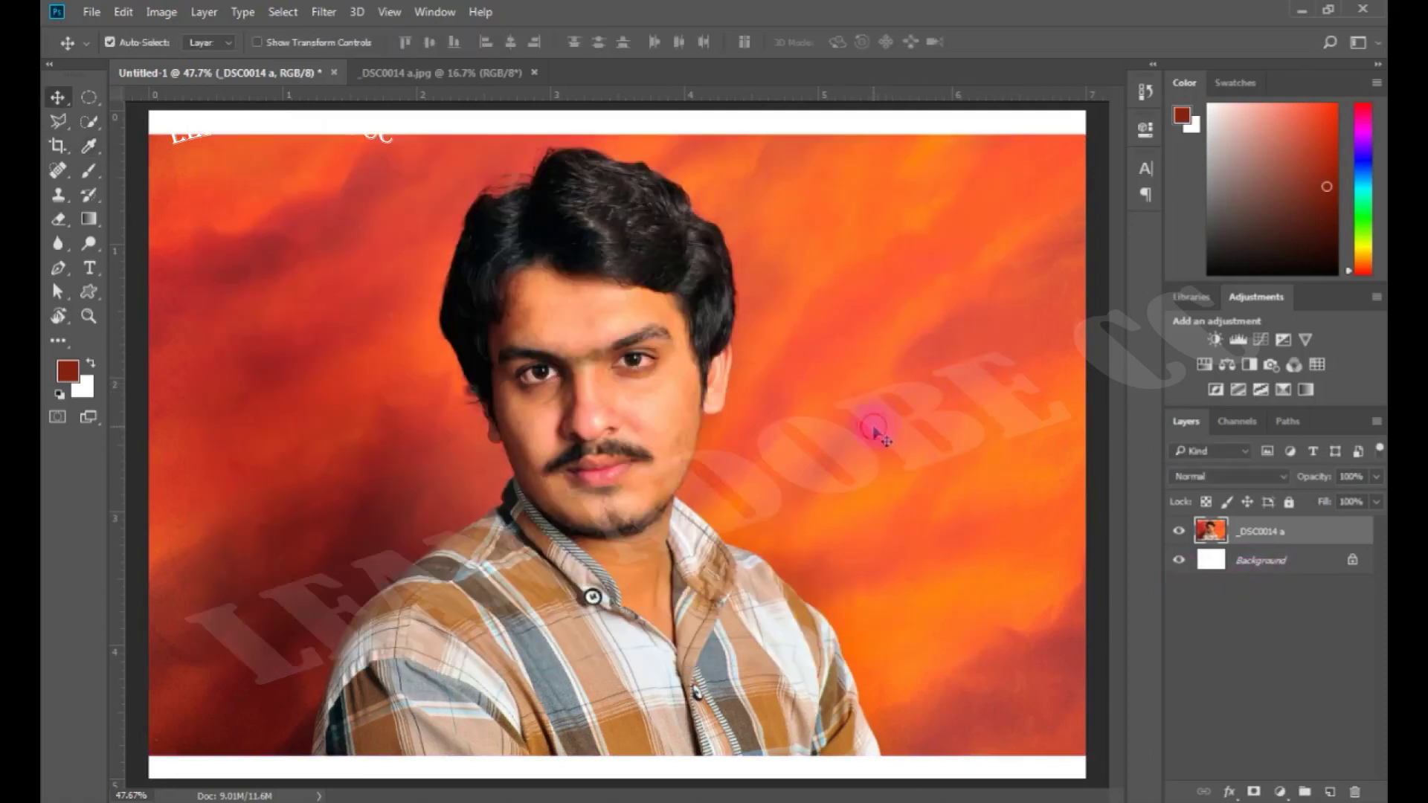
- Zoom in slightly and delete the placed _DSC0014 a layer
scroll(882, 439, up, 1)
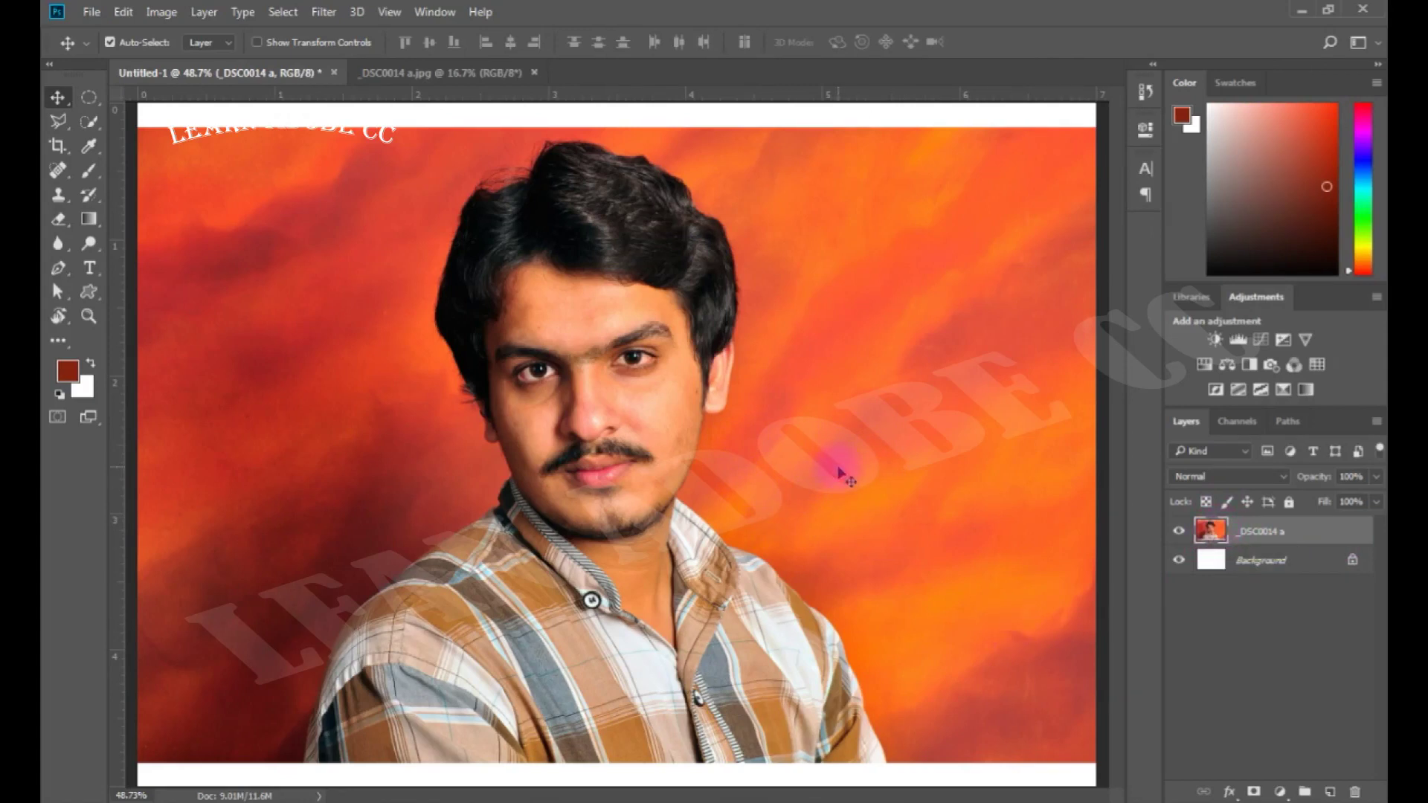
key(Delete)
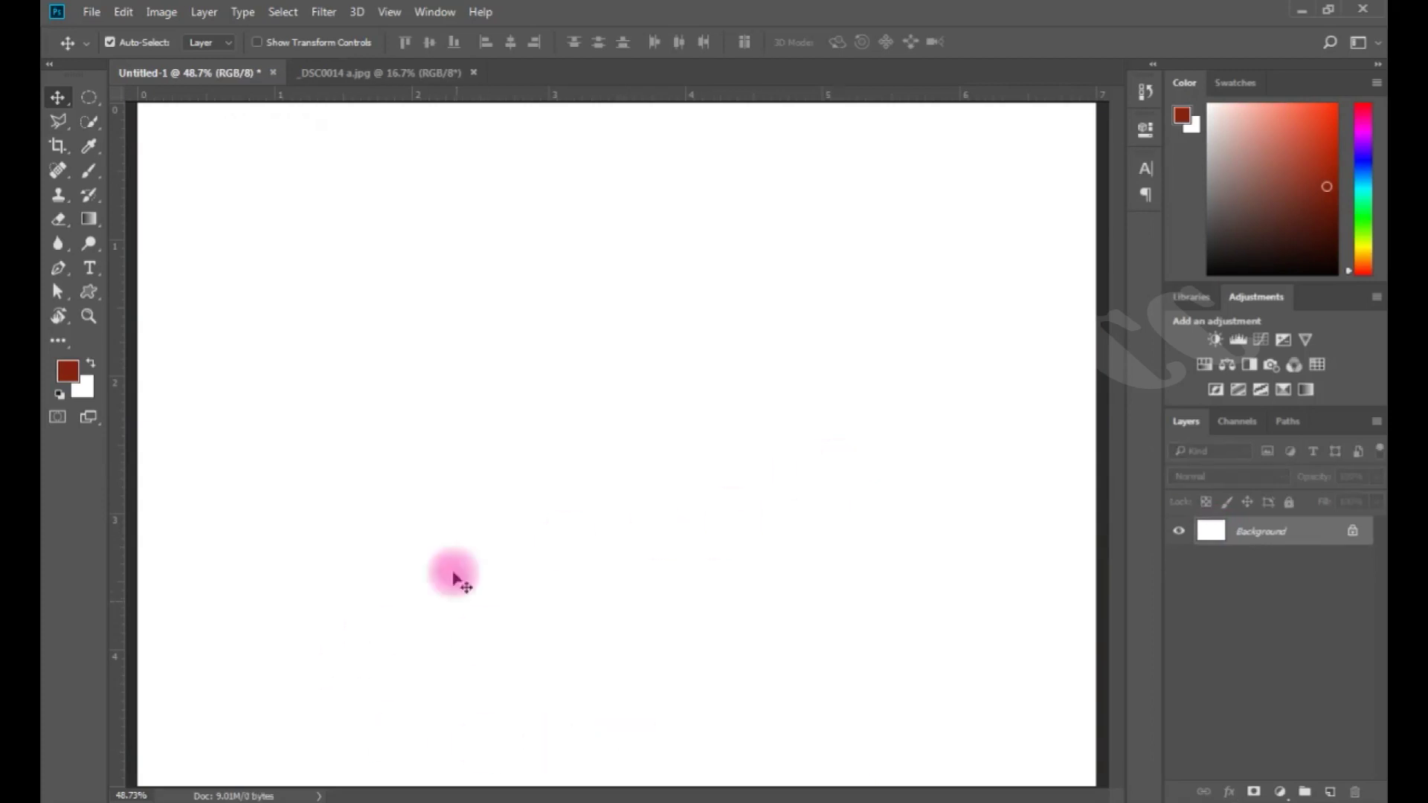
- Turn off 'Resize Image During Place' in General Preferences and confirm
key(ctrl)
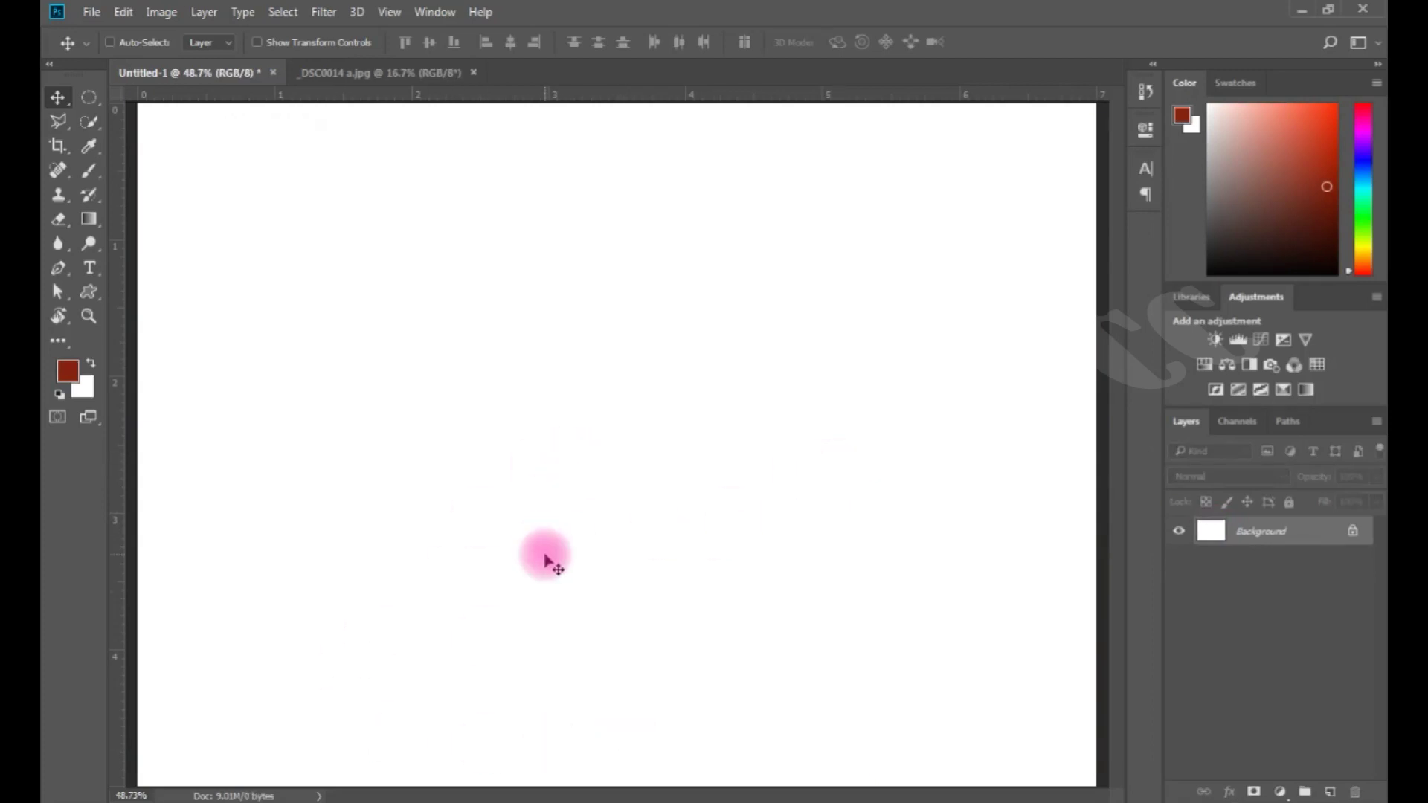
key(ctrl+k)
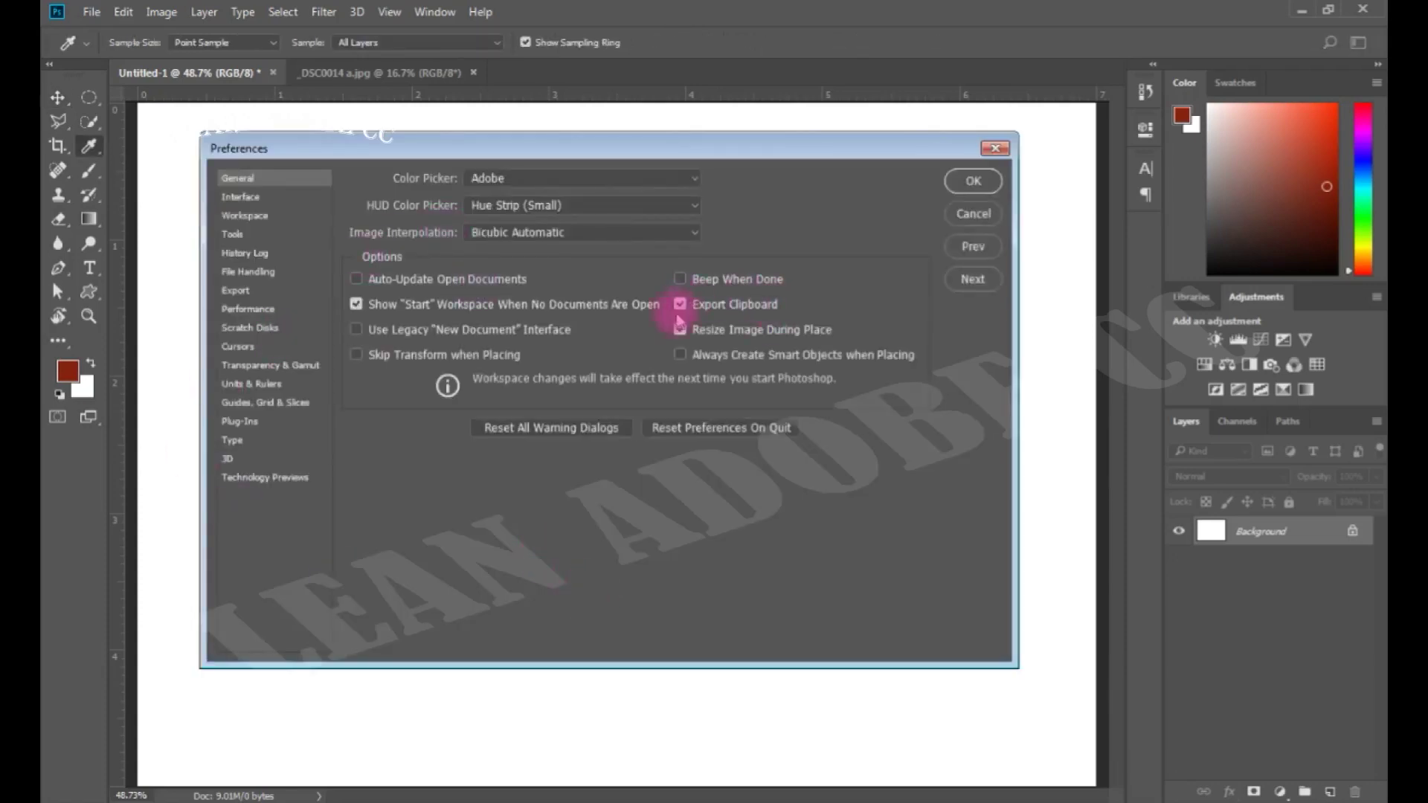
click(680, 329)
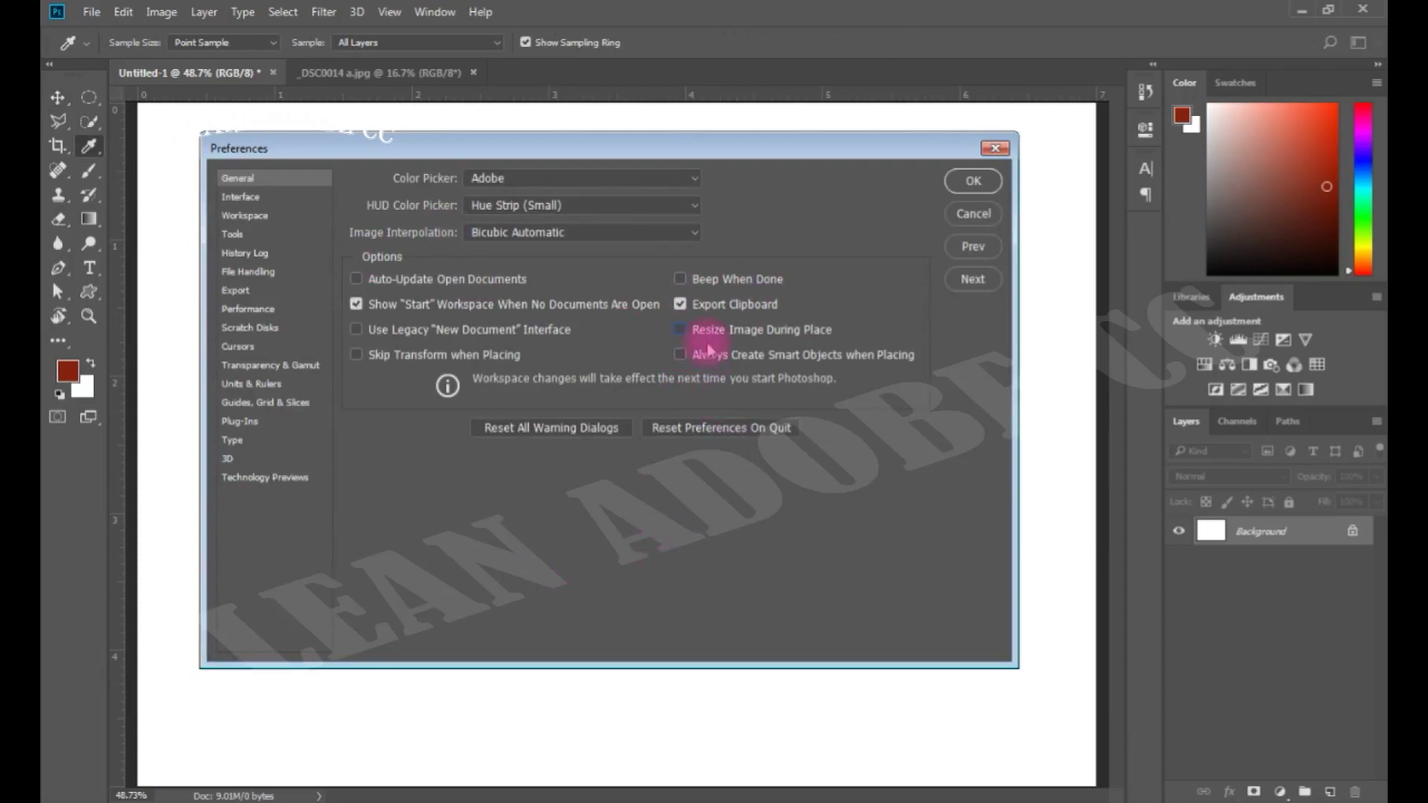
click(972, 181)
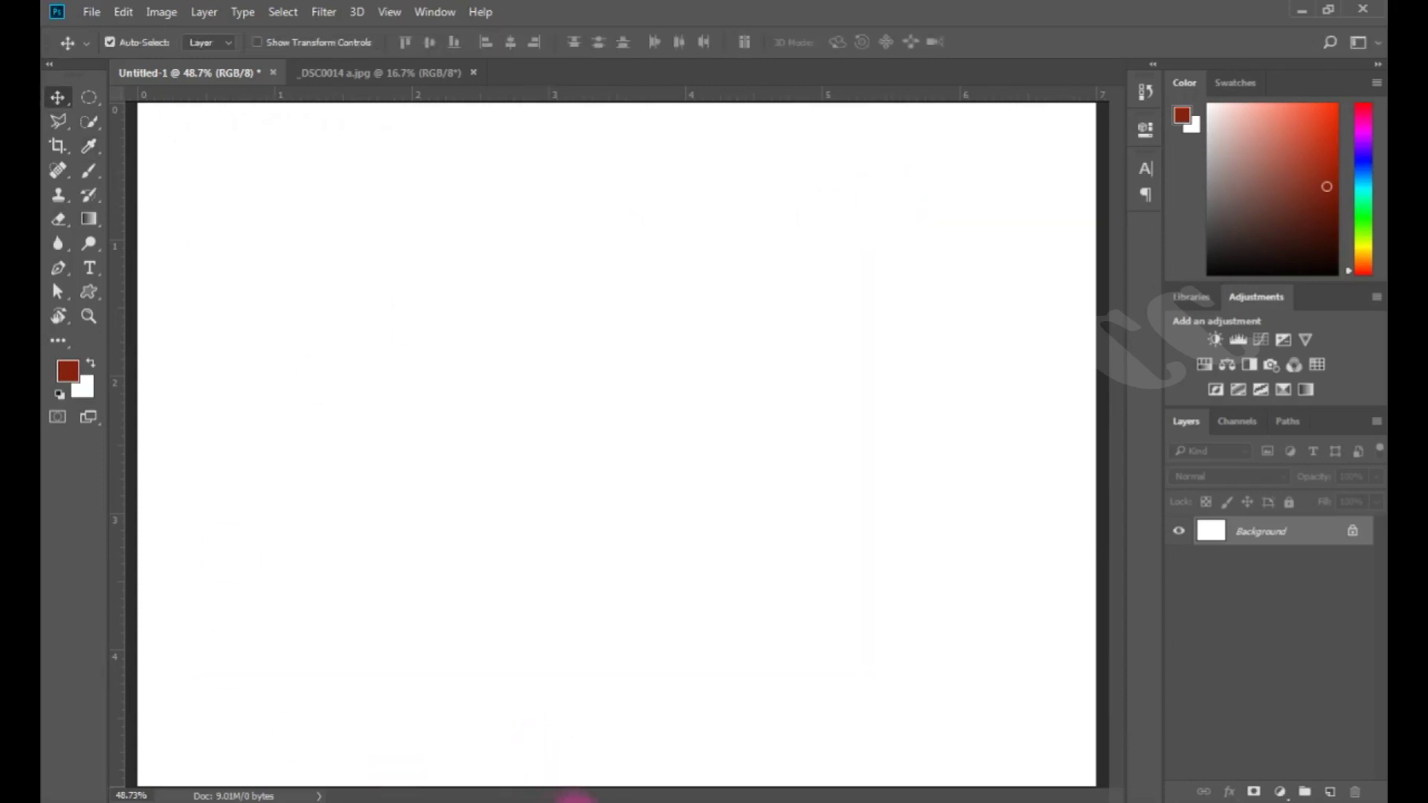
click(569, 798)
drag(442, 279, 573, 513)
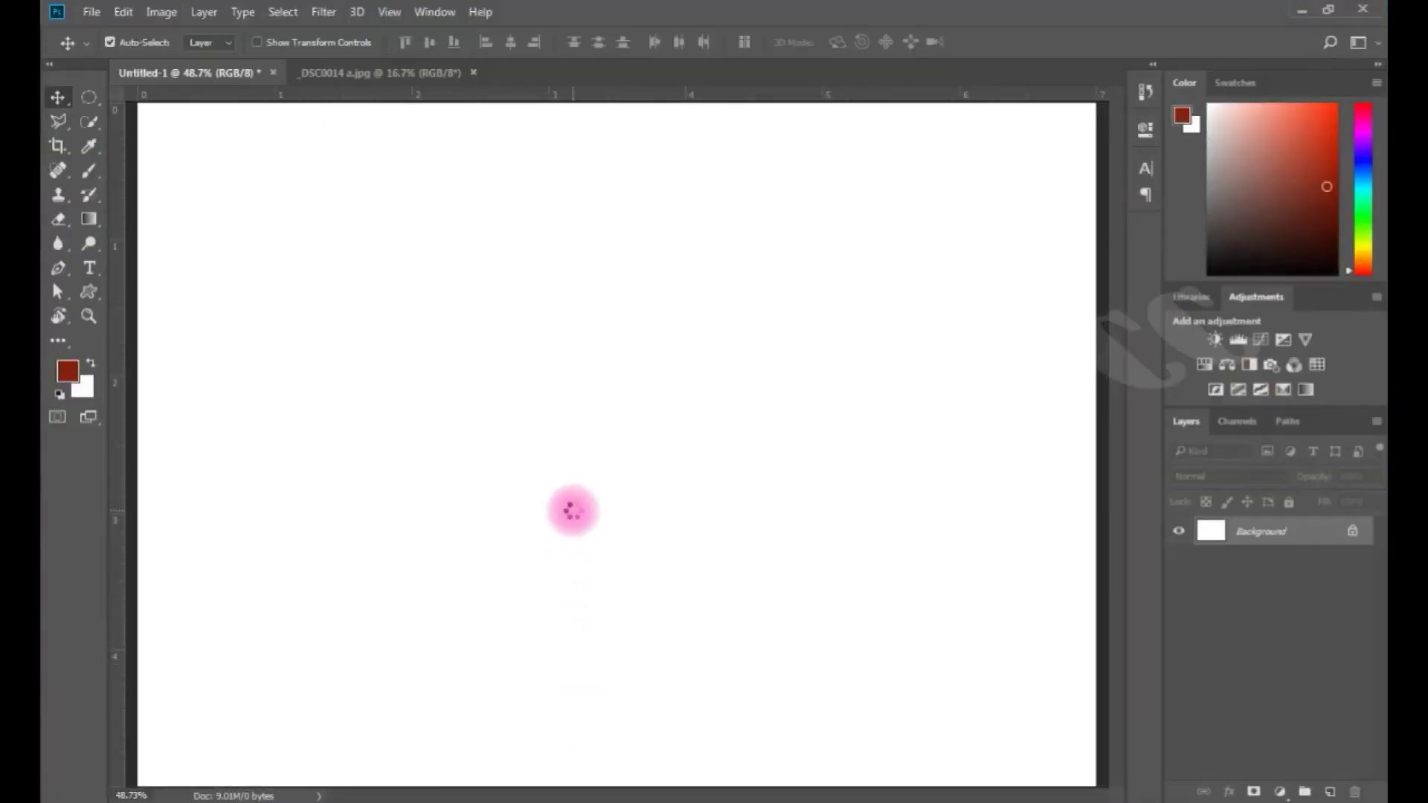
drag(573, 513, 574, 515)
key(ctrl+minus)
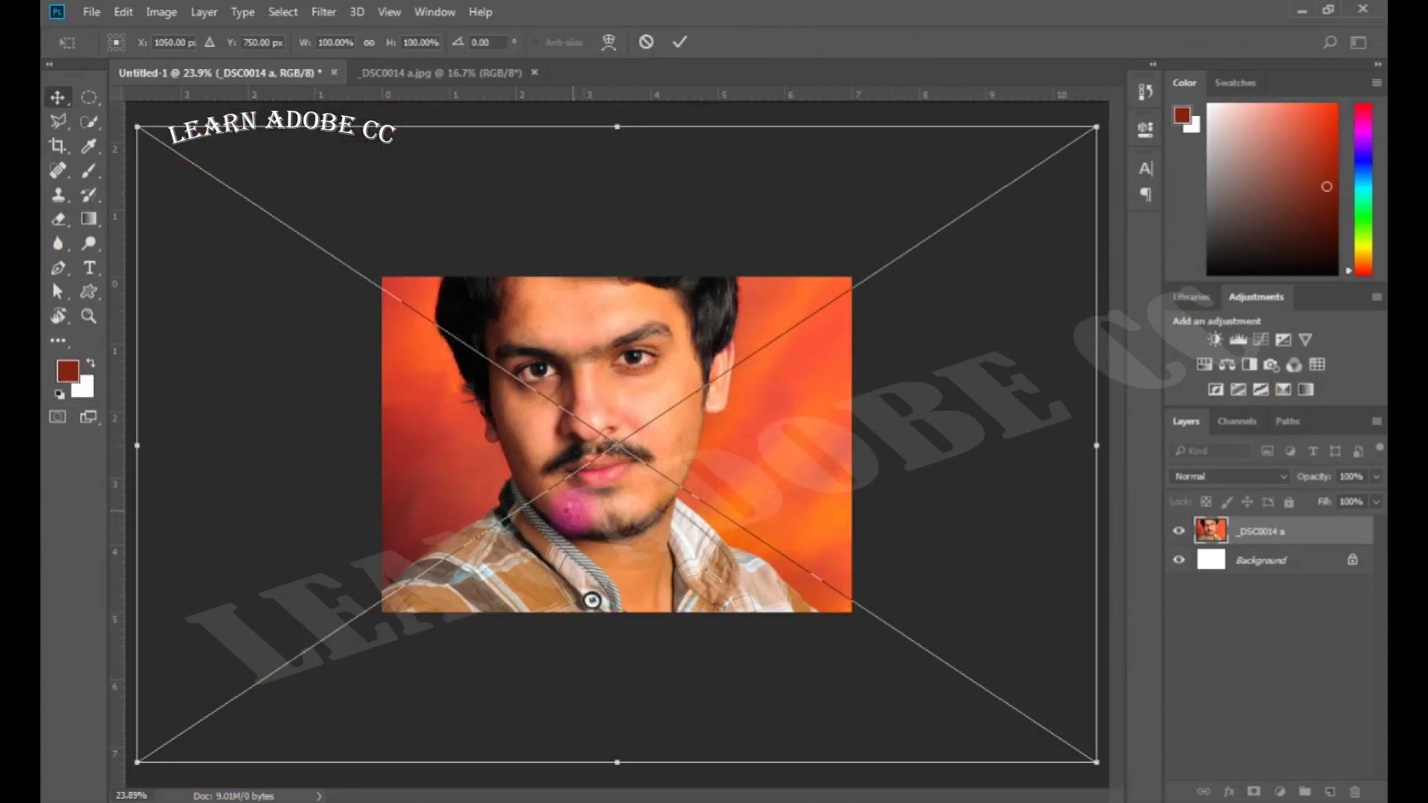
key(Return)
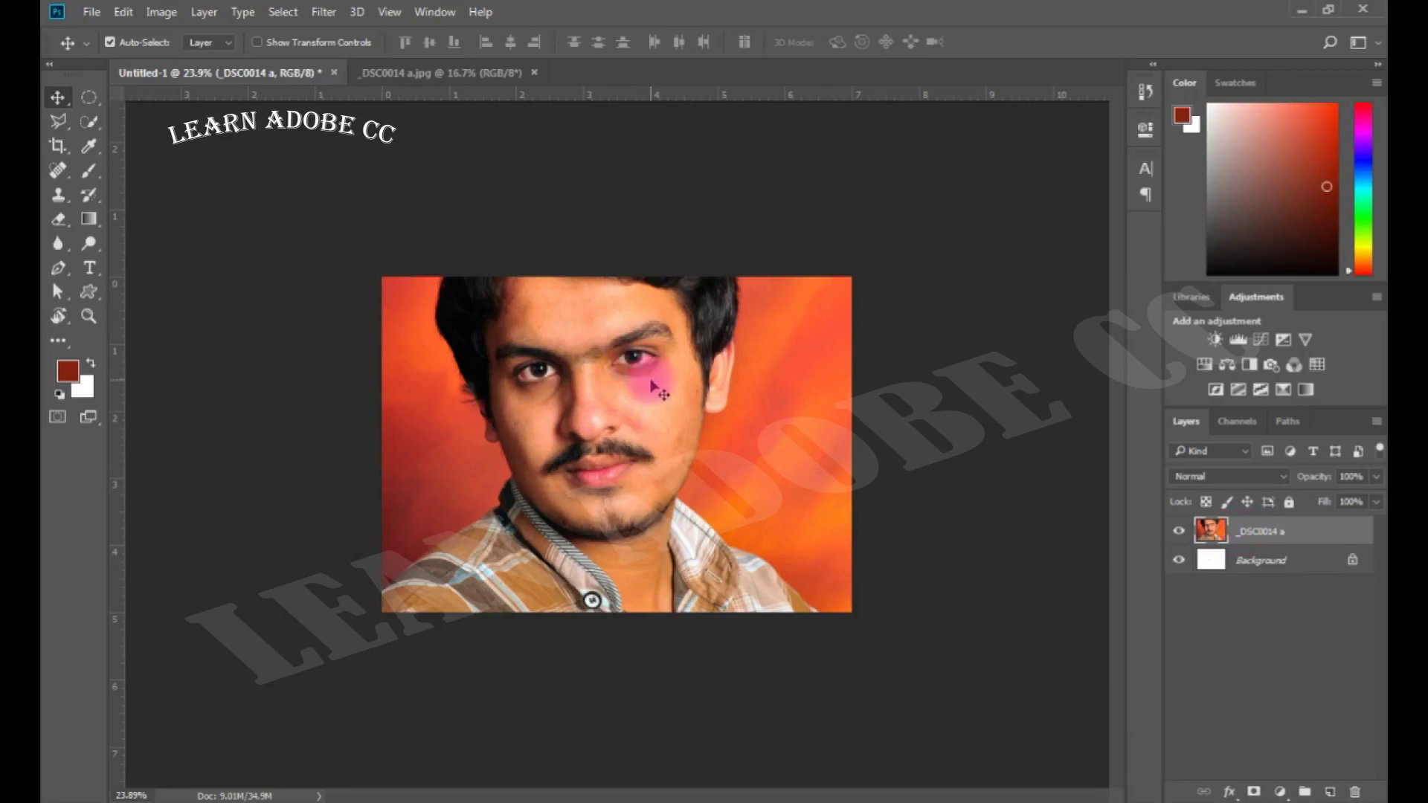
key(Delete)
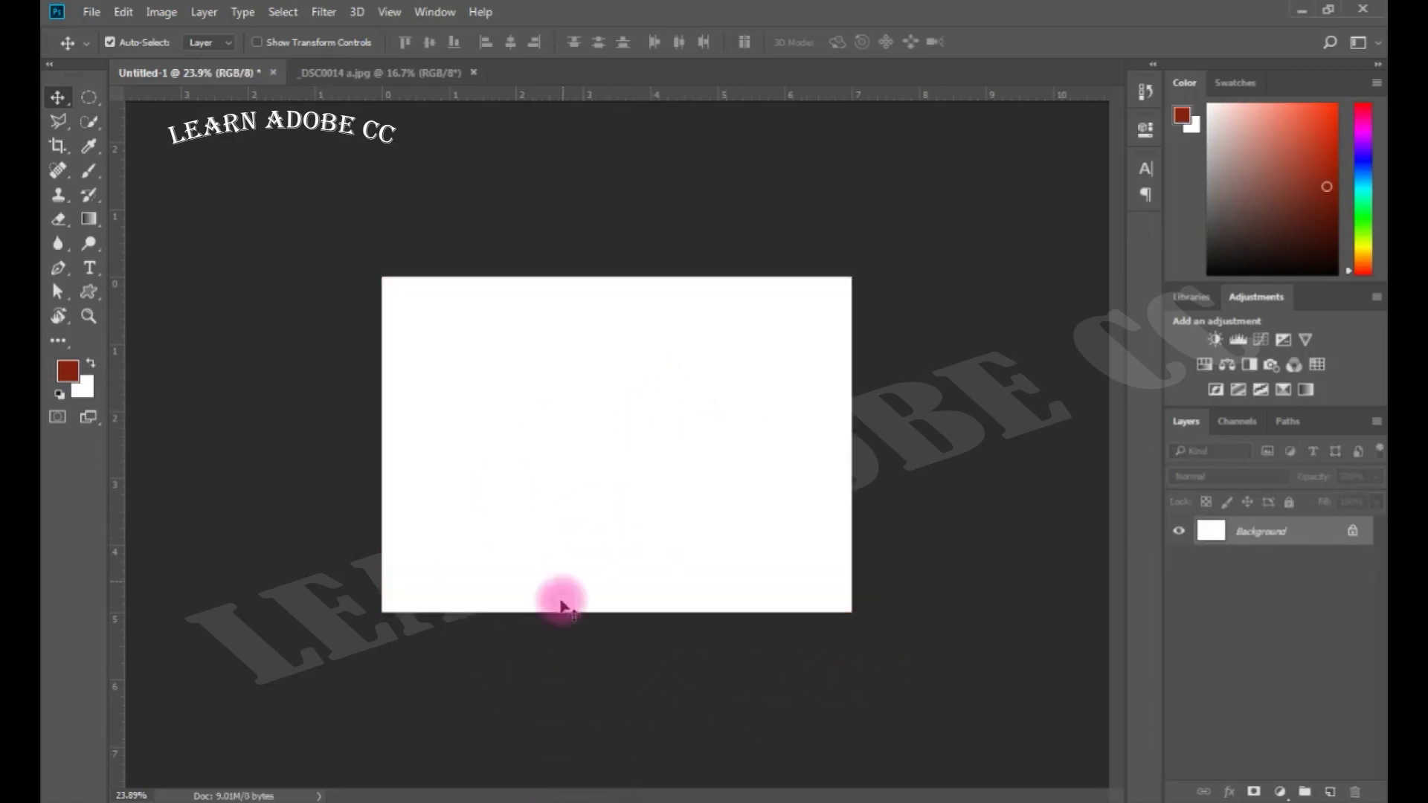
- Re-enable 'Resize Image During Place' and 'Always Create Smart Objects when Placing' in General Preferences
key(ctrl)
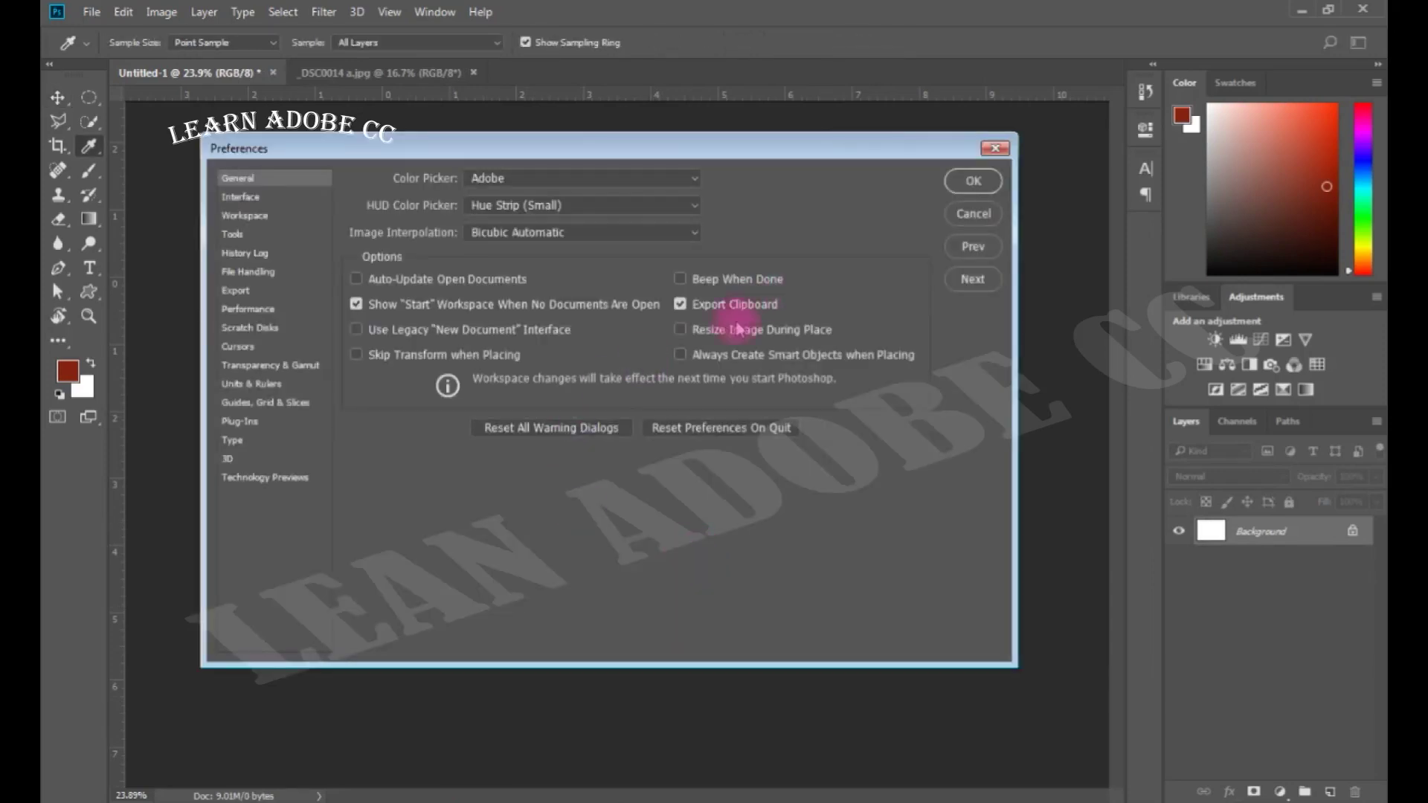
click(680, 330)
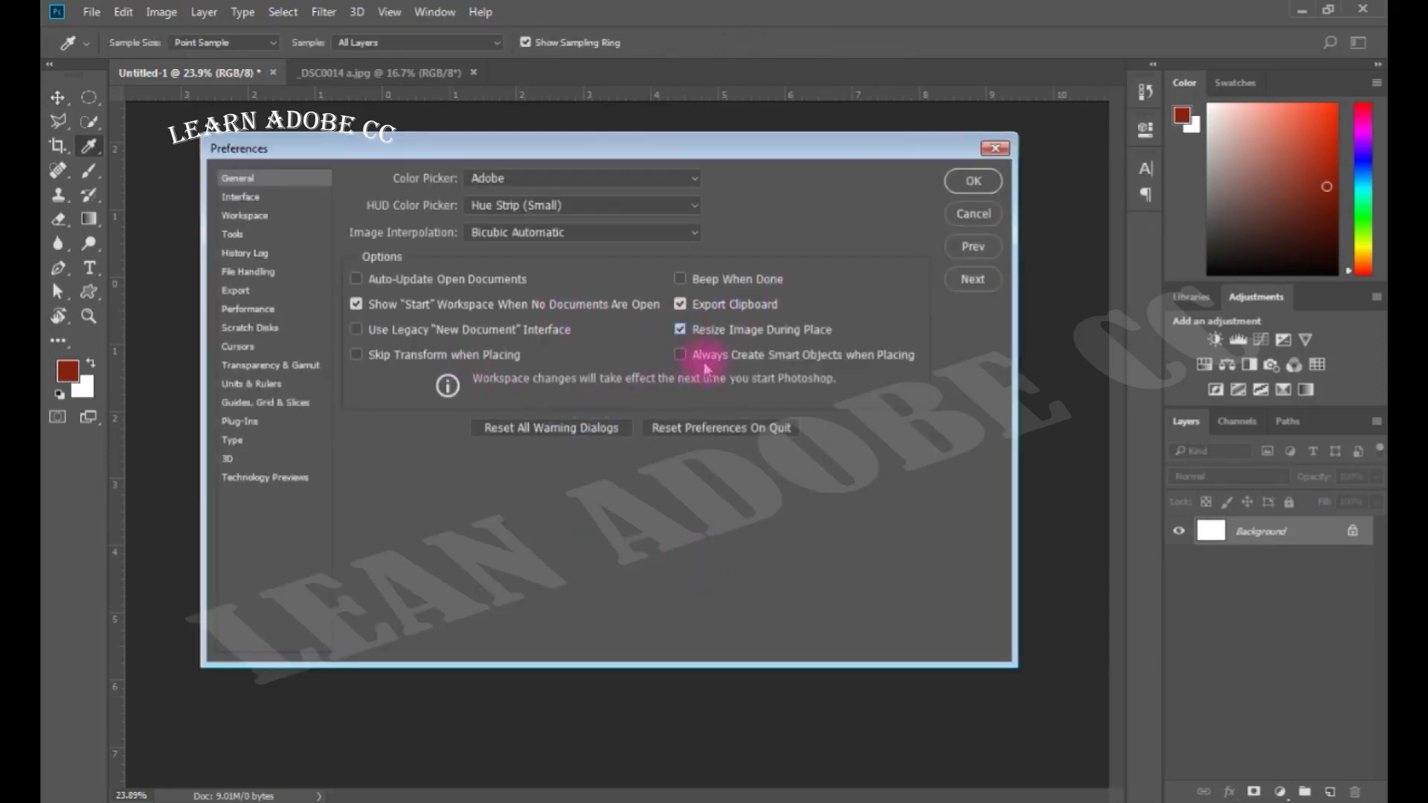
click(680, 355)
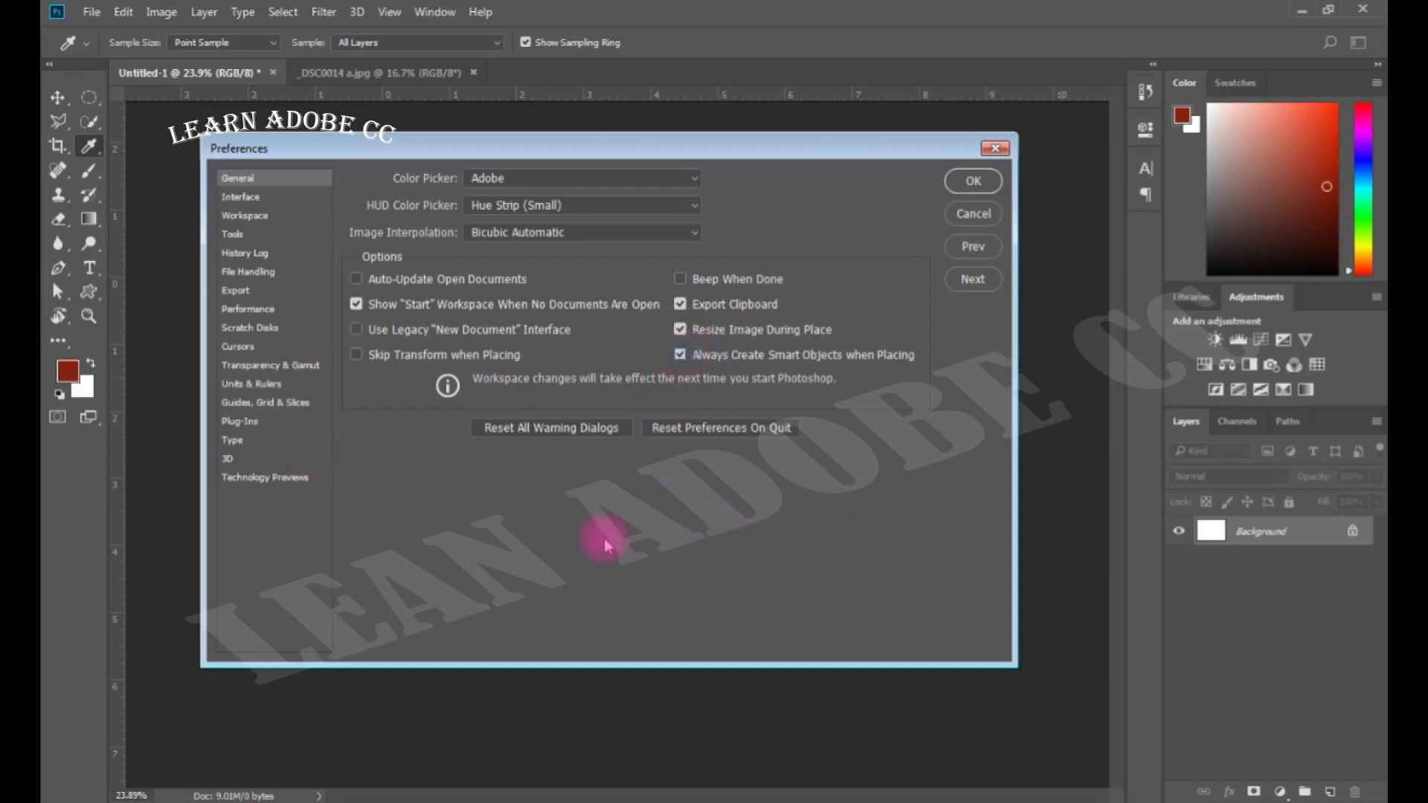
click(973, 181)
key(v)
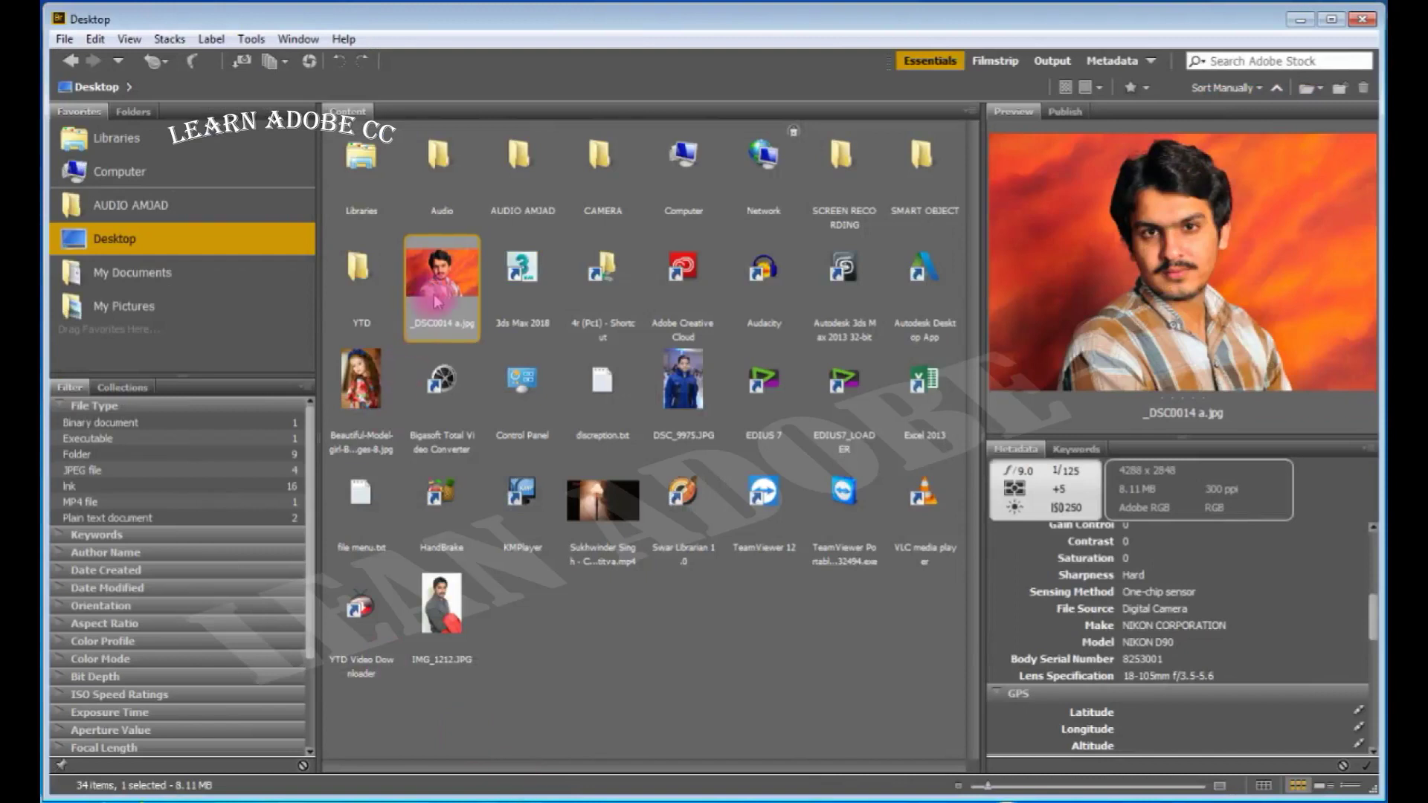
- Place _DSC0014 a.jpg from Bridge onto the canvas as a fitted smart object and commit it
mouse_move(442, 283)
mouse_down()
mouse_move(576, 792)
mouse_move(641, 410)
mouse_up()
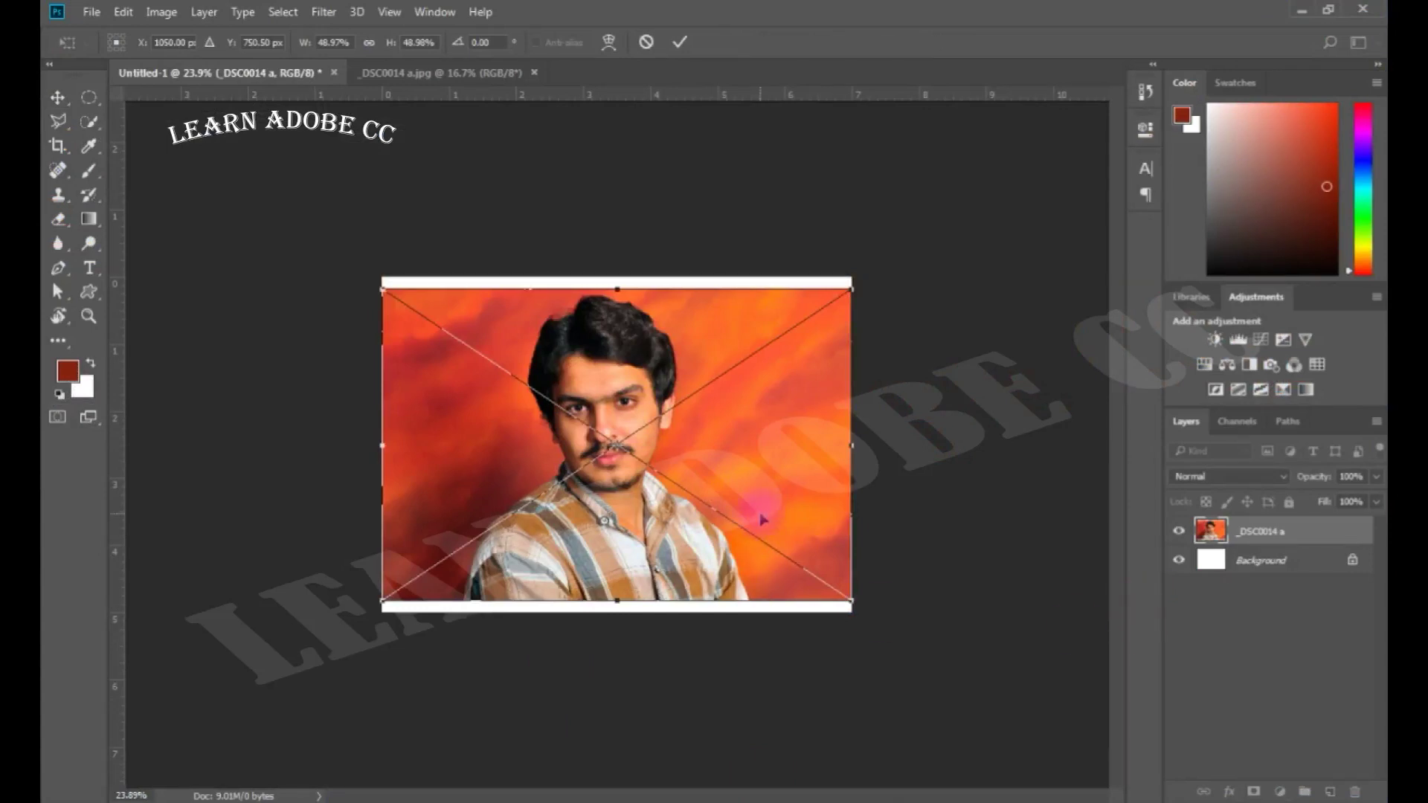
key(Return)
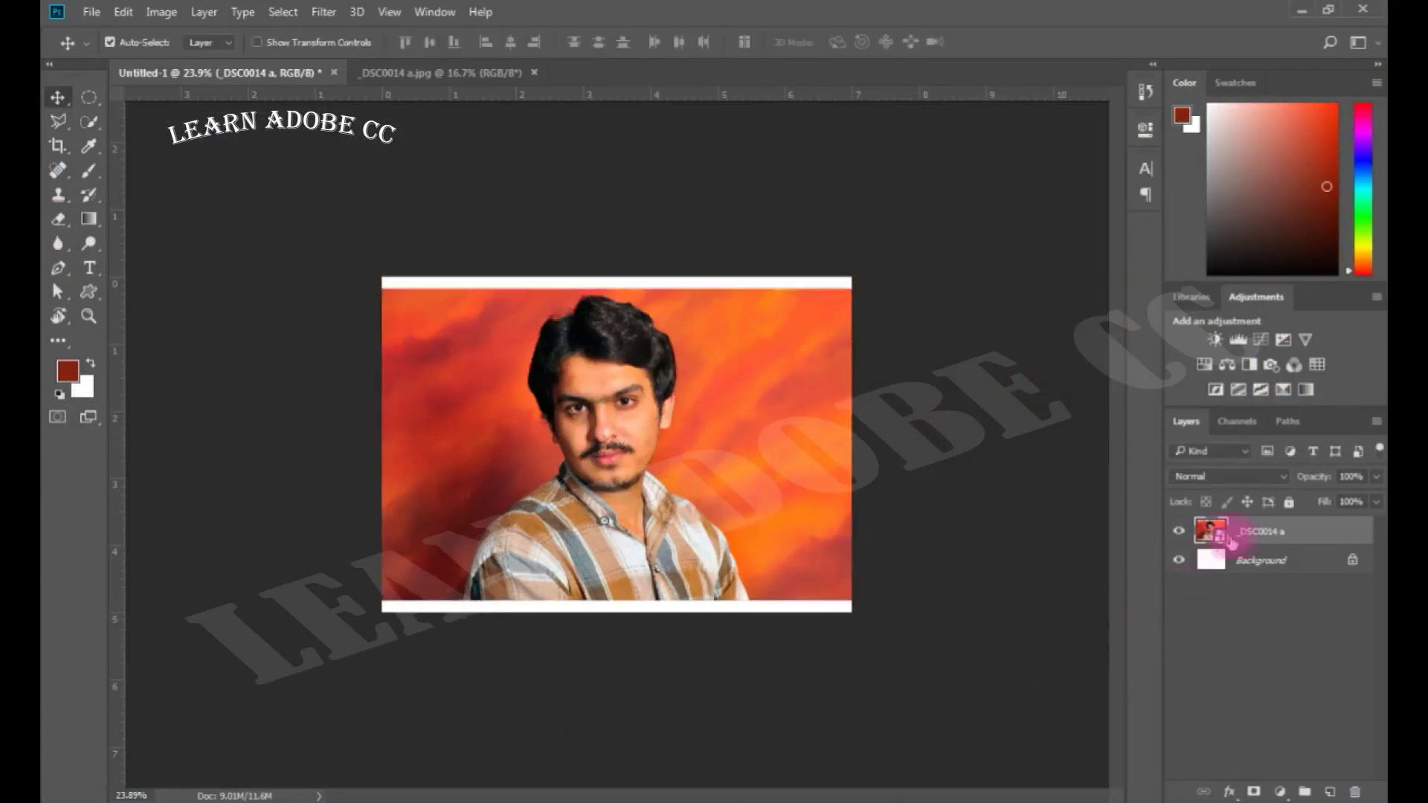
click(577, 379)
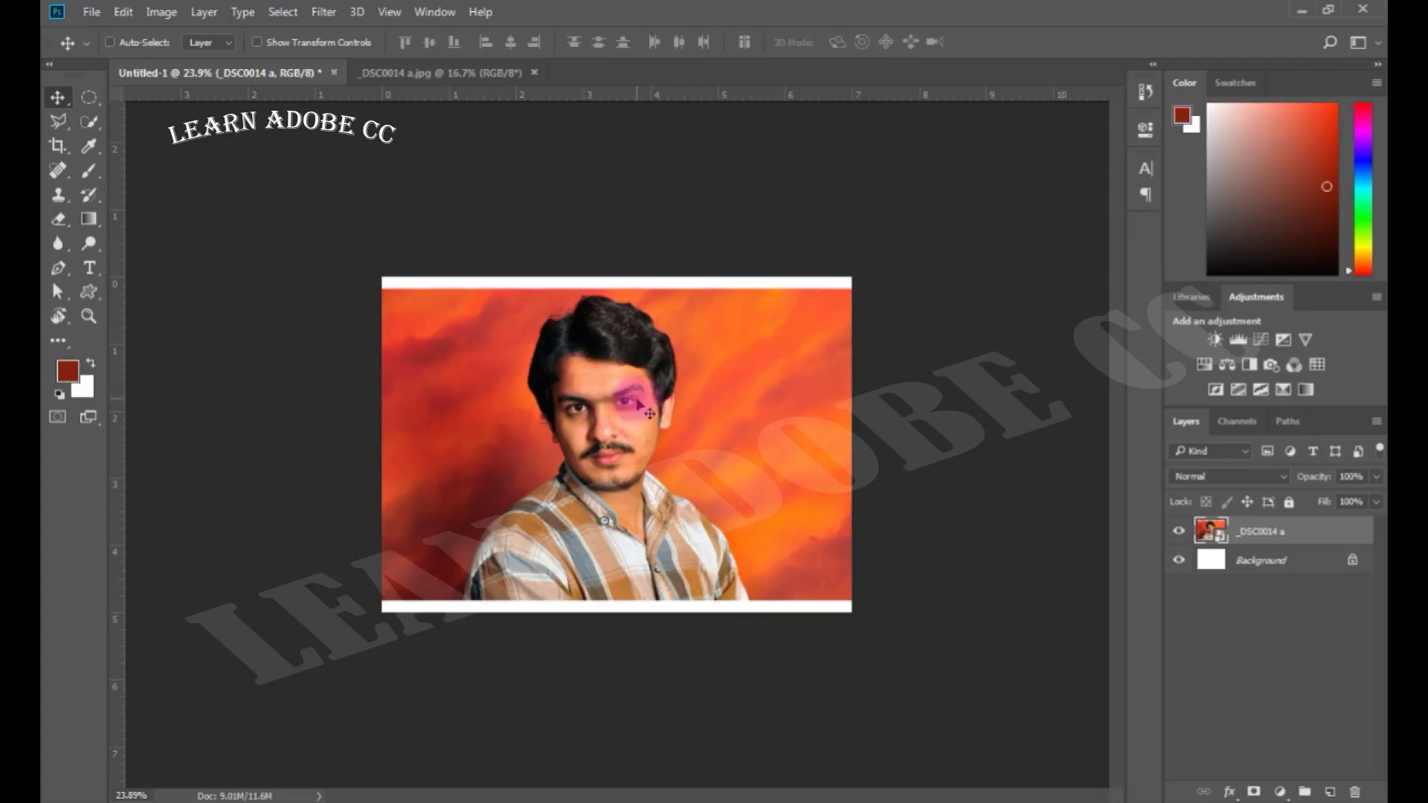
click(92, 12)
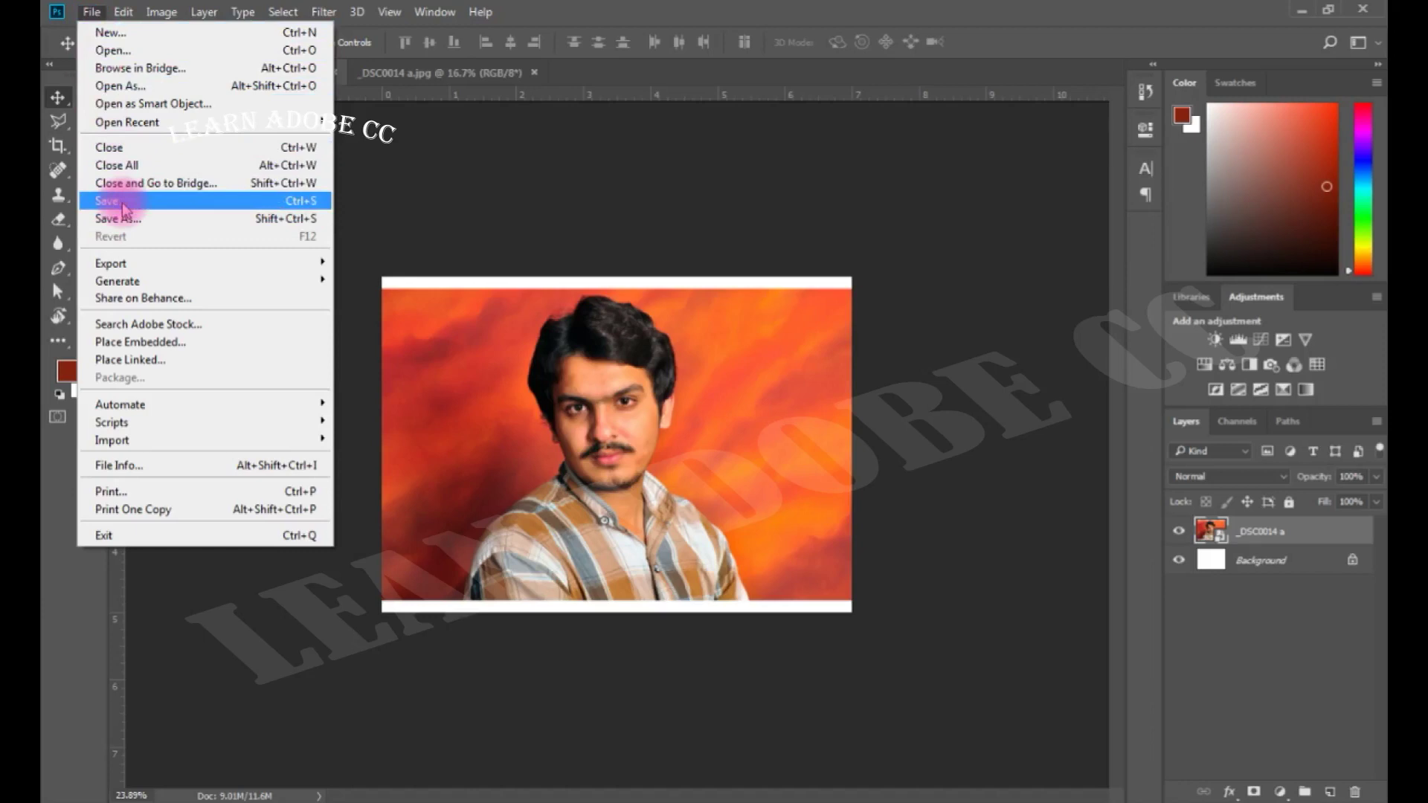
- Save the document to Desktop > SMART OBJECT under the name 'smart object'
click(123, 214)
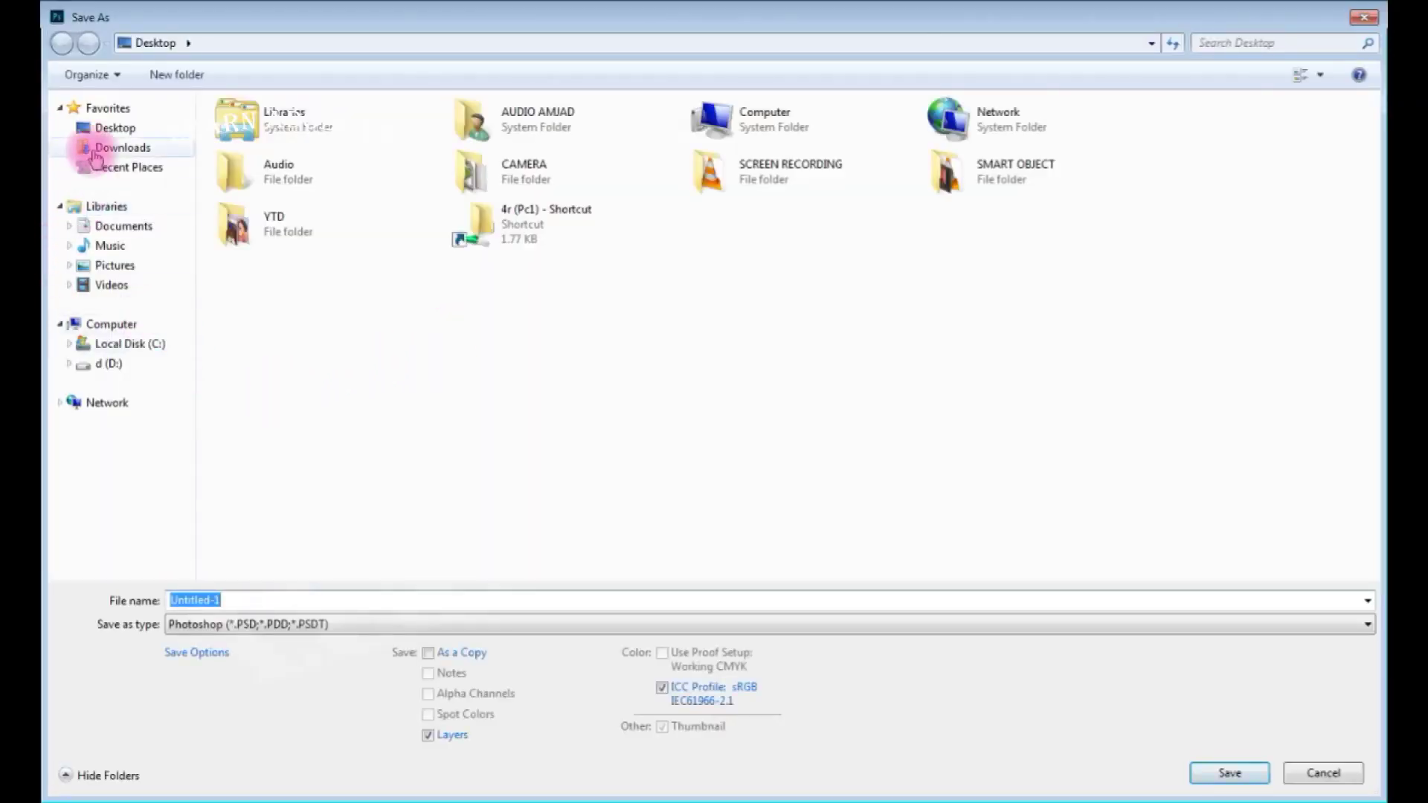
click(105, 128)
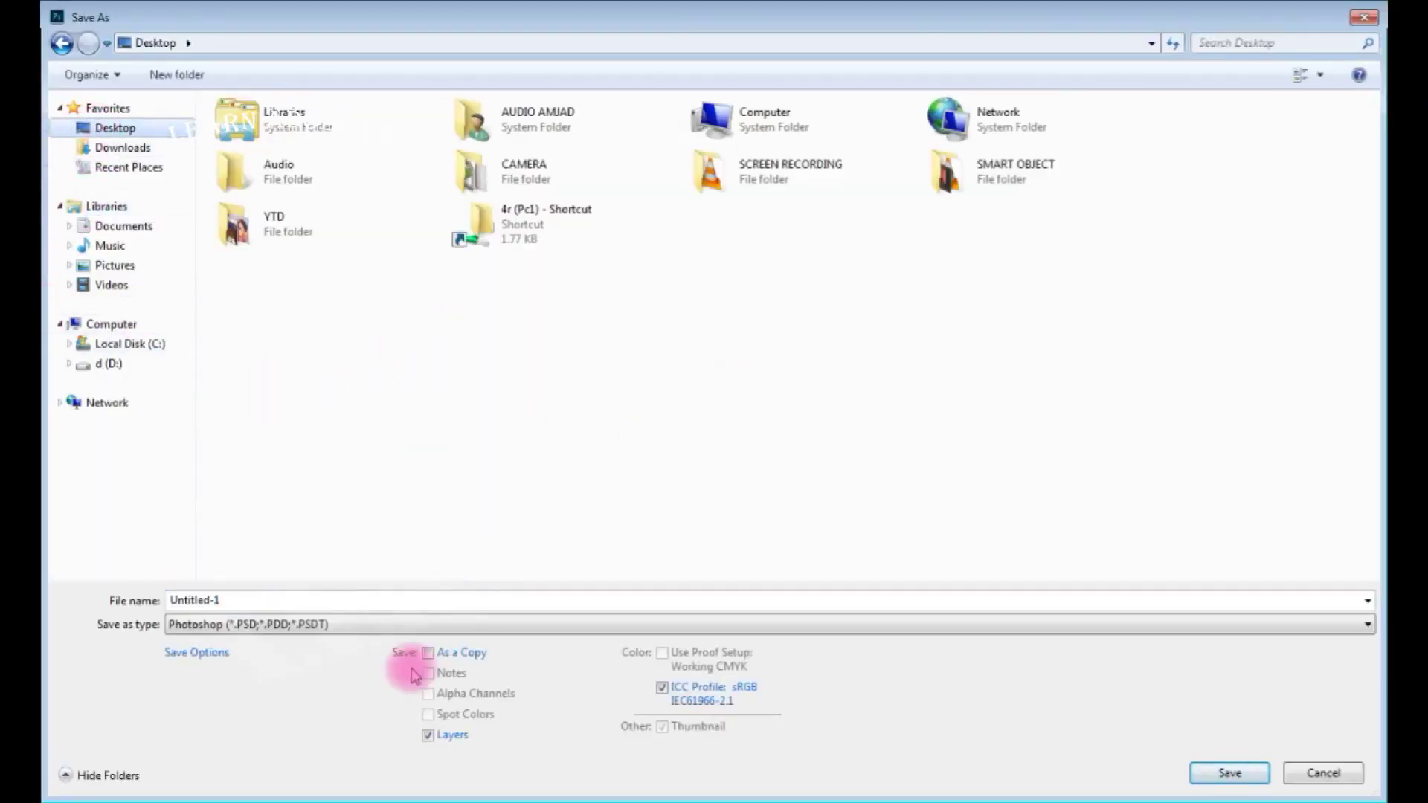
double_click(223, 599)
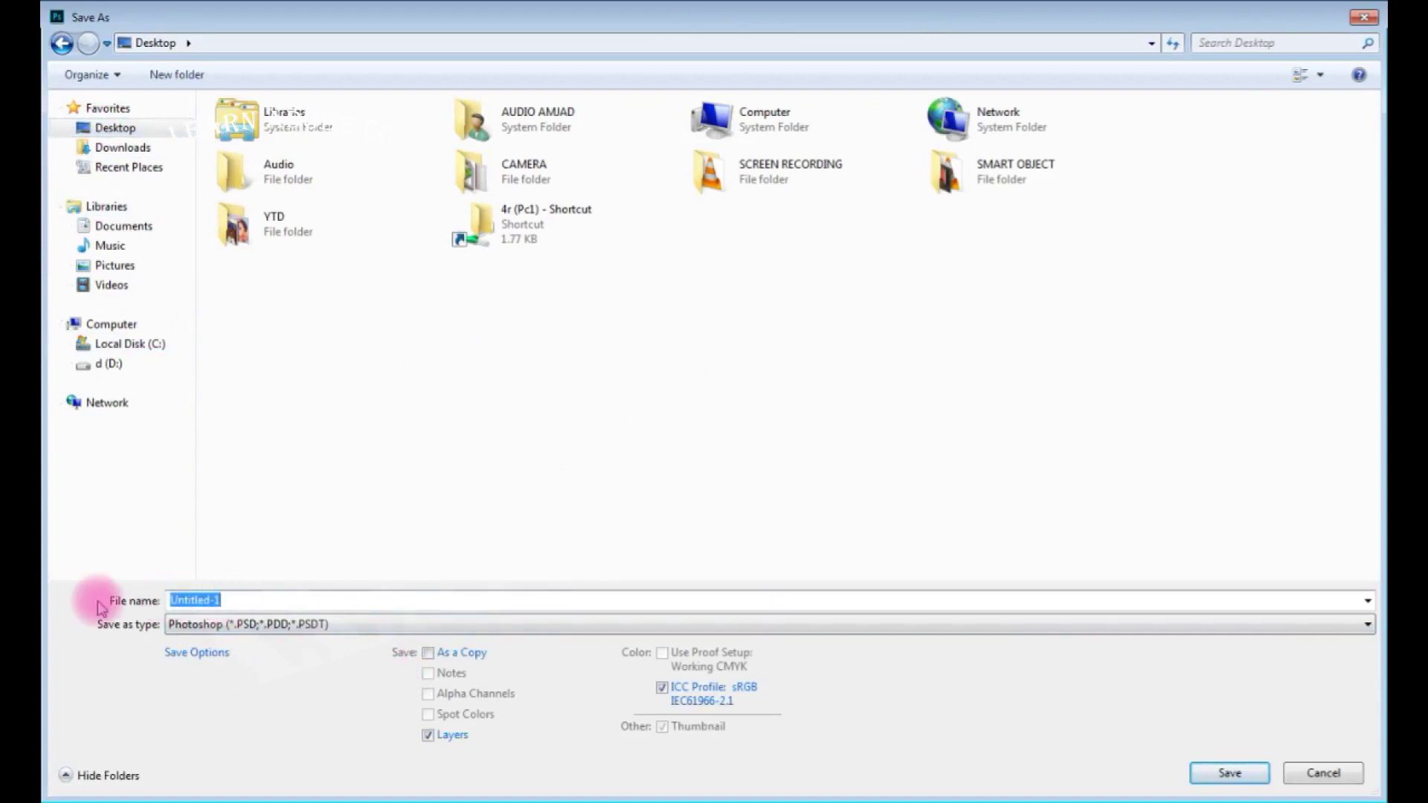
text(smart)
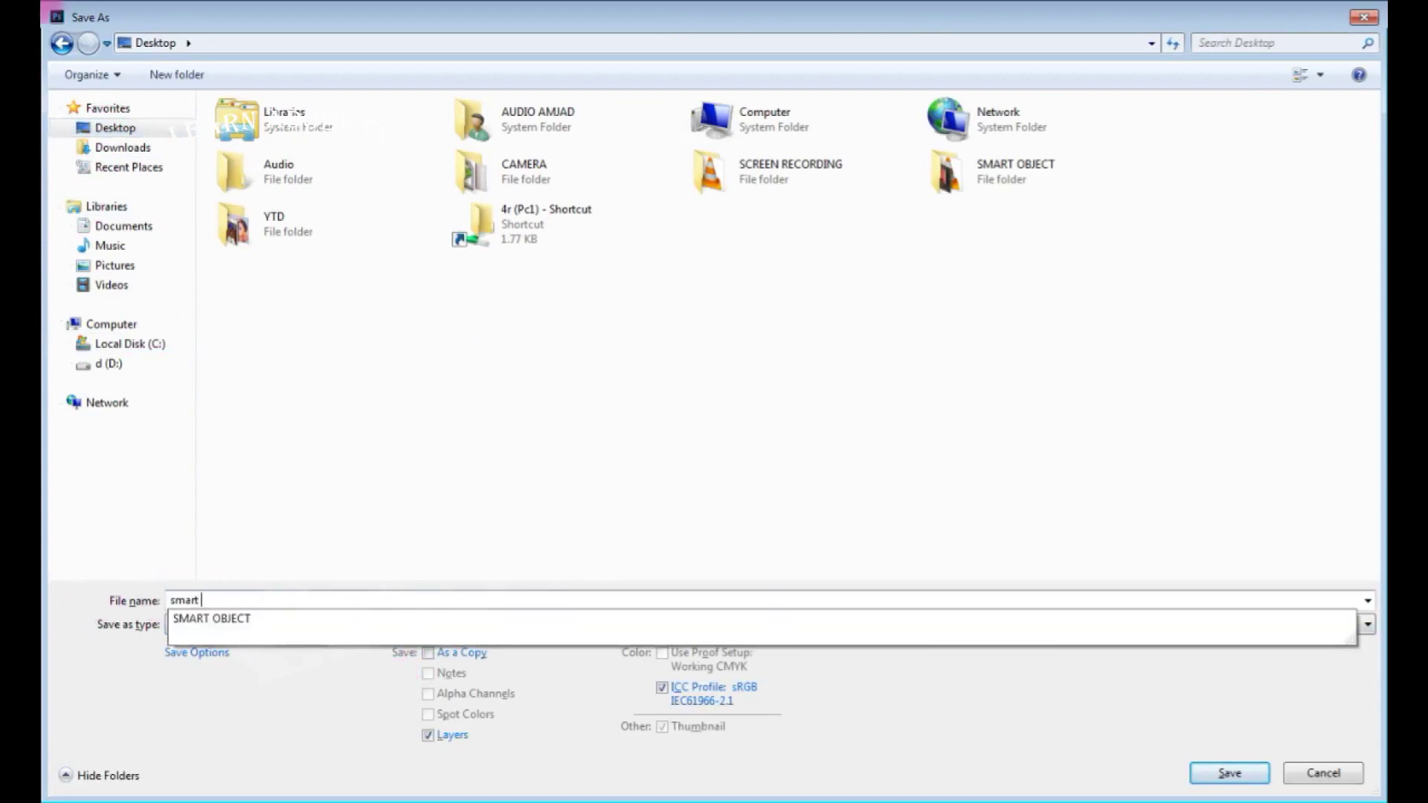
text( object)
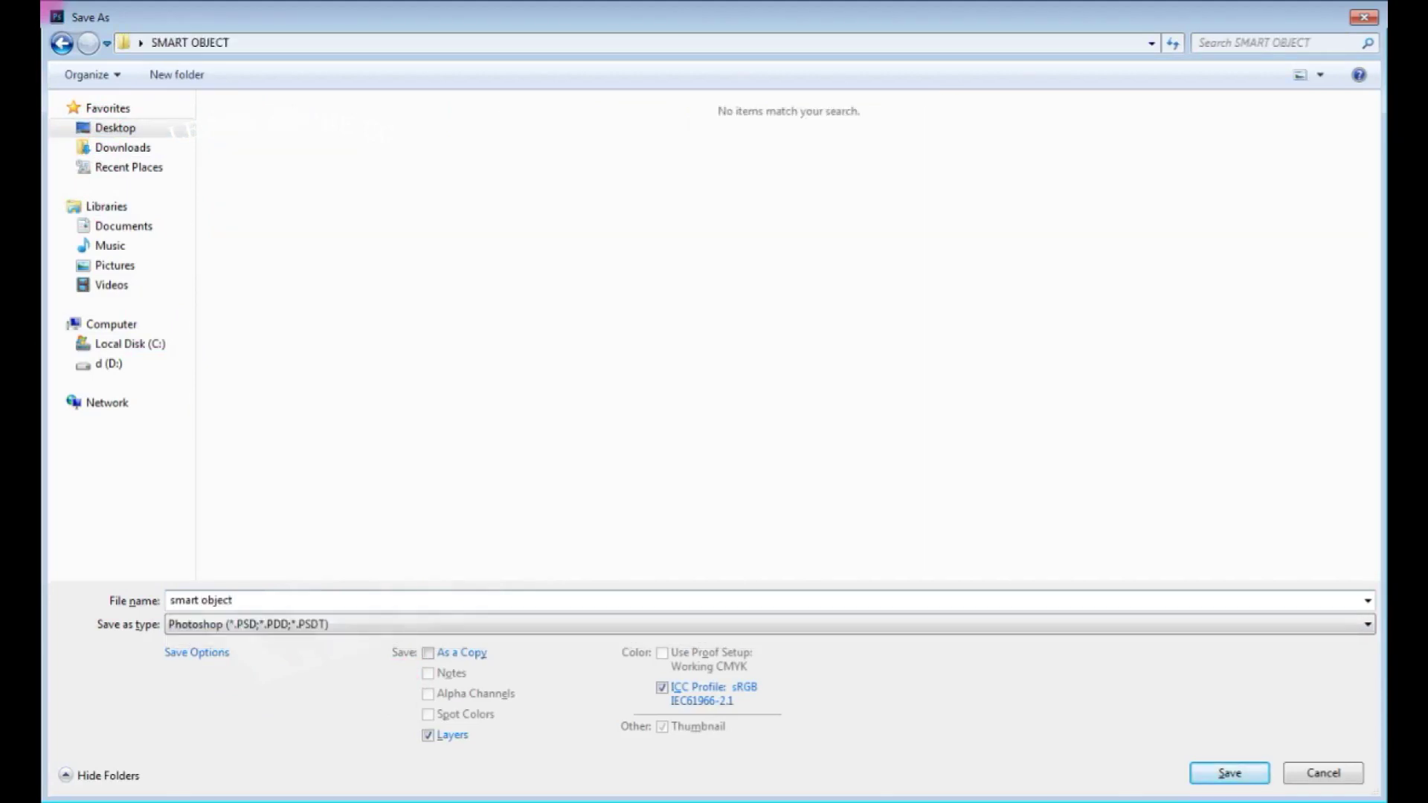
click(1231, 774)
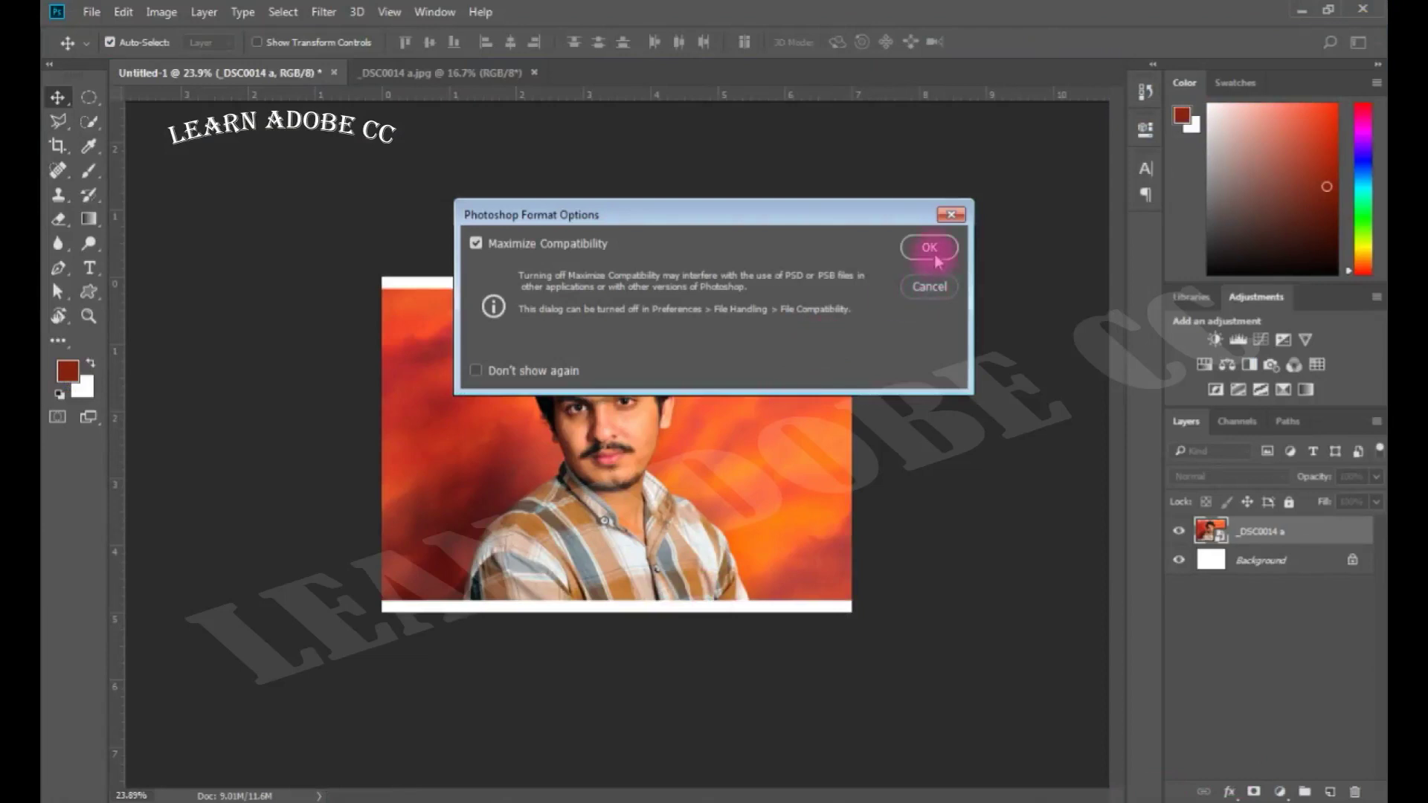
- Keep Maximize Compatibility checked and confirm to finish saving smart object.psd
click(932, 251)
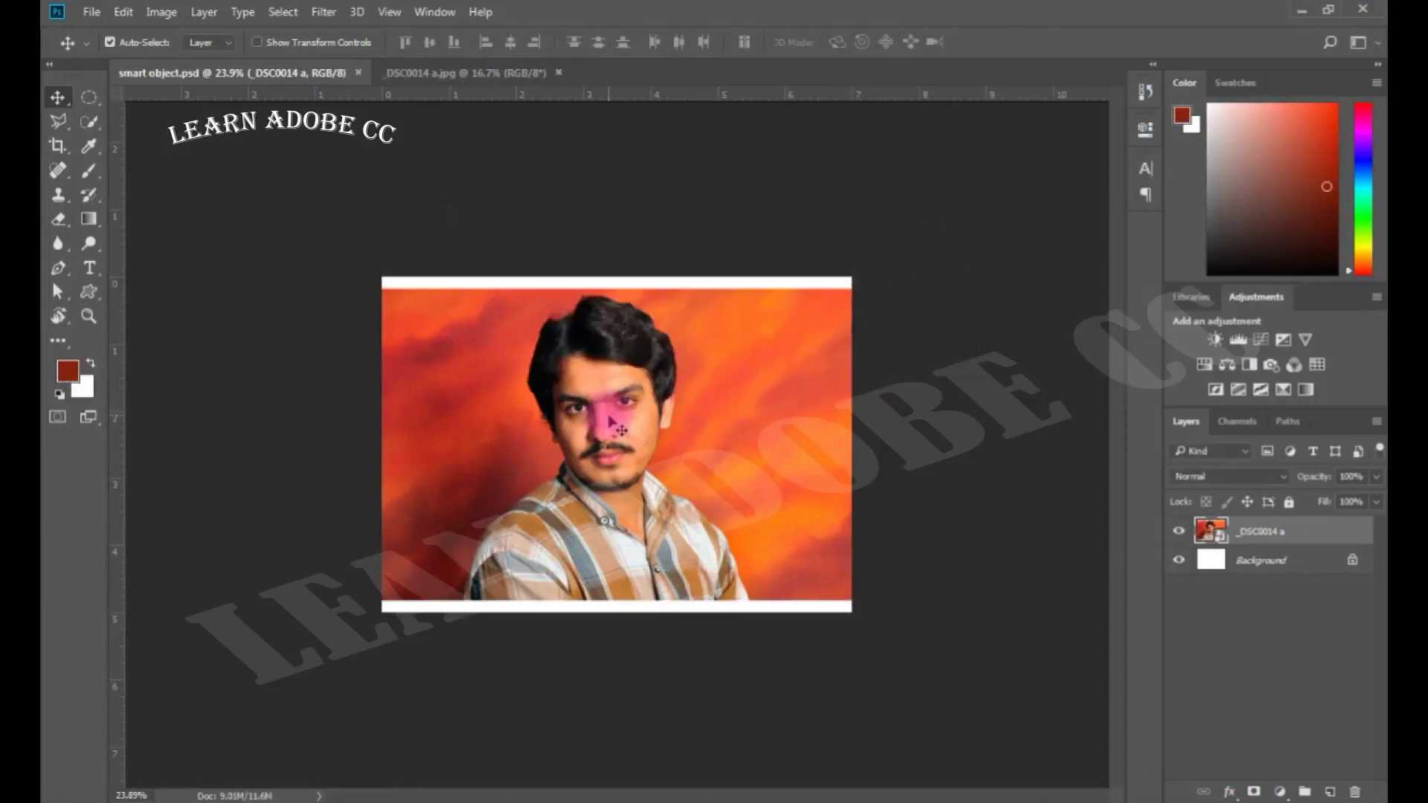